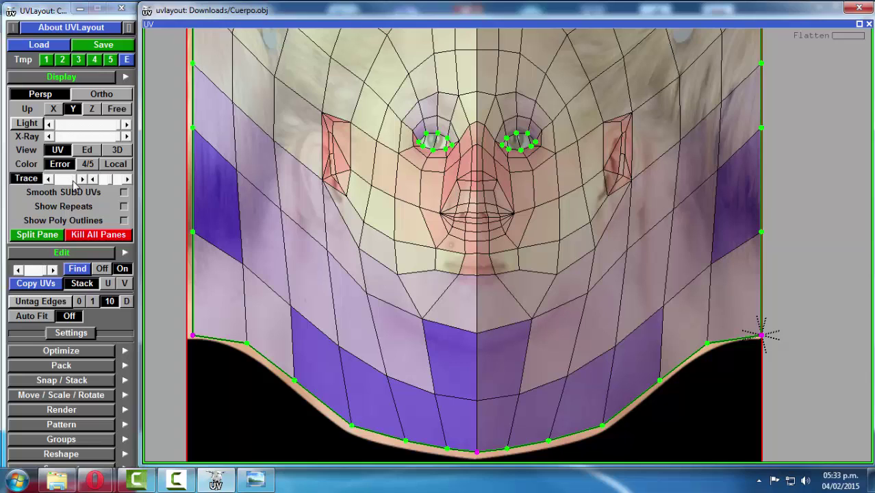
Step: Select the face texture as the trace image and fade the UV shell's error colours so the face shows clearly under the mesh
{"action": "left_click_drag", "start_coordinate": [68, 182], "coordinate": [54, 182]}
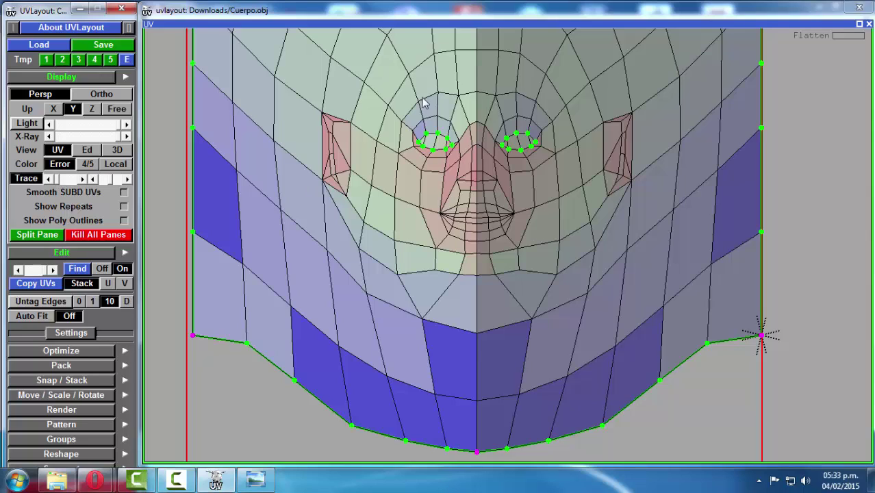
{"action": "left_click", "coordinate": [81, 180]}
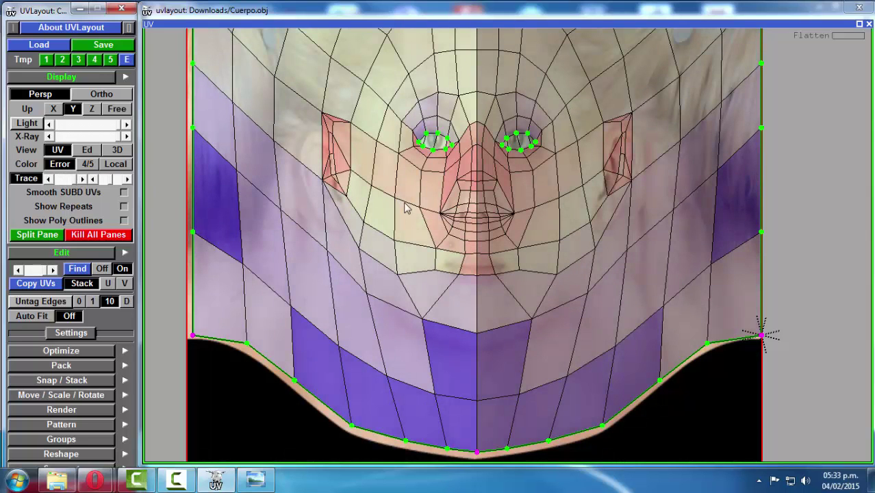
{"action": "middle_click_drag", "start_coordinate": [415, 172], "coordinate": [431, 197]}
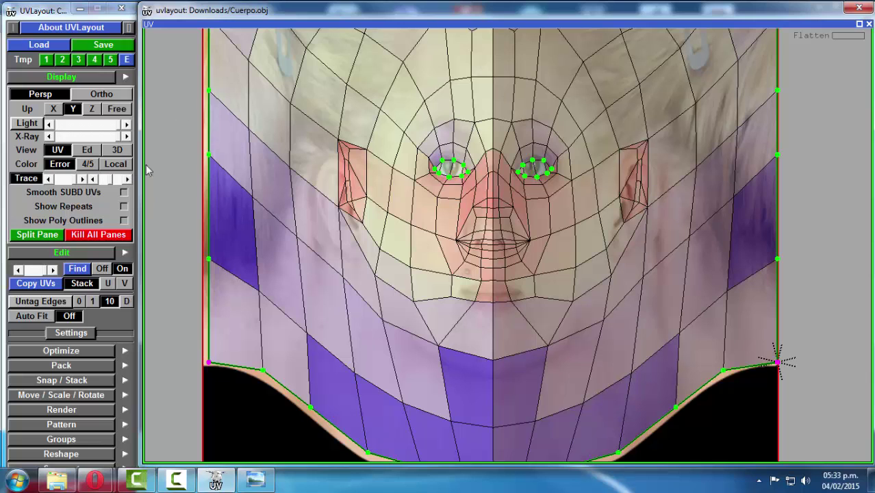
{"action": "mouse_move", "coordinate": [110, 182]}
{"action": "left_mouse_down"}
{"action": "mouse_move", "coordinate": [98, 182]}
{"action": "mouse_move", "coordinate": [123, 183]}
{"action": "left_mouse_up"}
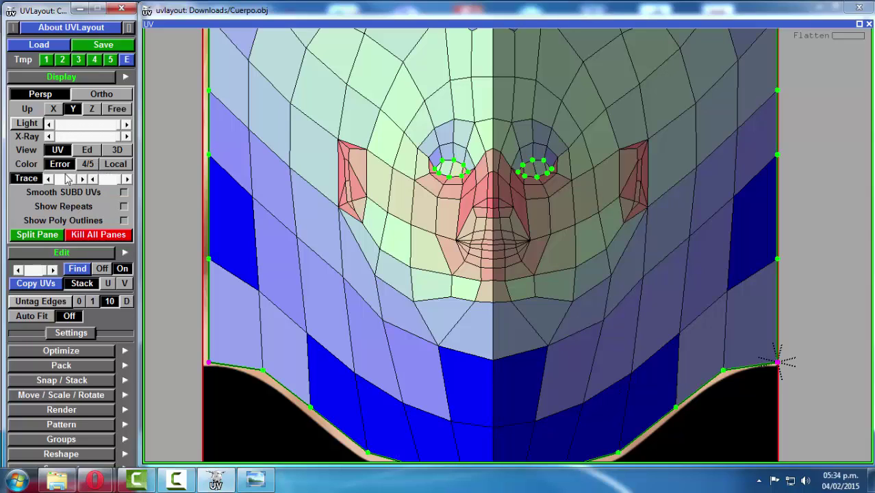
{"action": "mouse_move", "coordinate": [118, 180]}
{"action": "left_mouse_down"}
{"action": "mouse_move", "coordinate": [98, 182]}
{"action": "mouse_move", "coordinate": [117, 185]}
{"action": "mouse_move", "coordinate": [103, 188]}
{"action": "left_mouse_up"}
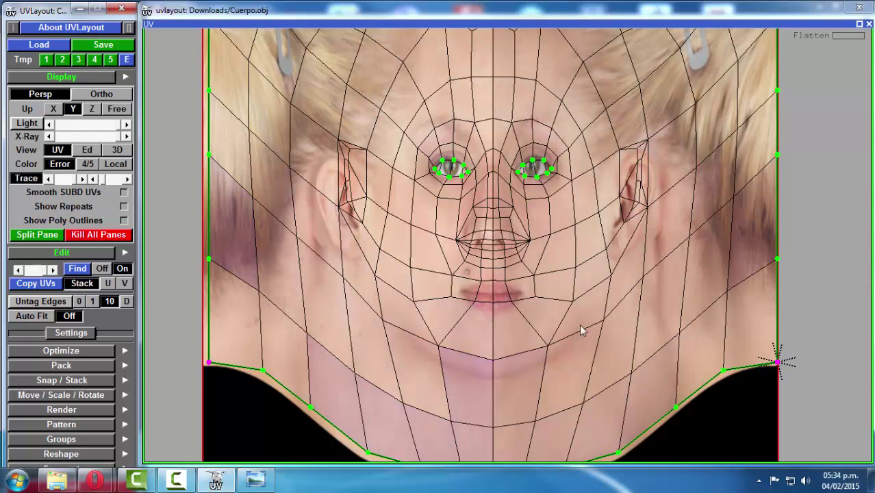
Step: Switch to the 3D view of the body and split the workspace into two side-by-side panes
{"action": "middle_click_drag", "start_coordinate": [537, 261], "coordinate": [518, 202]}
{"action": "scroll", "coordinate": [517, 201], "scroll_direction": "up", "scroll_amount": 2}
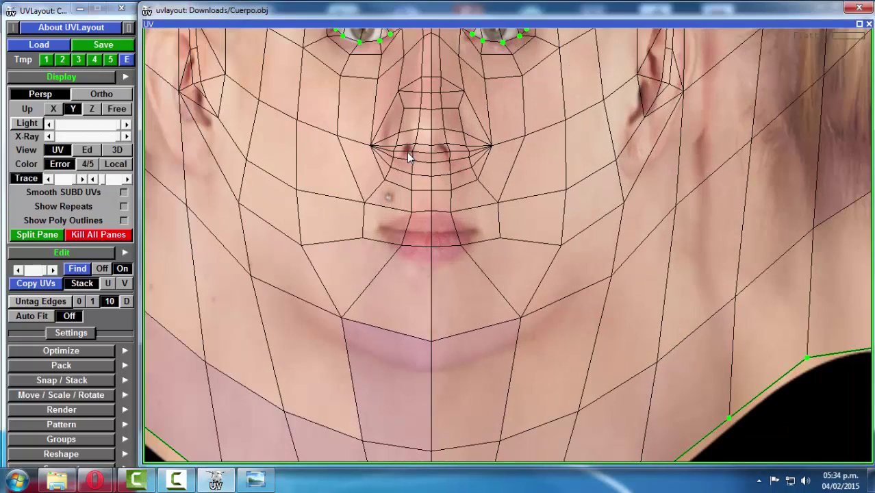
{"action": "right_click_drag", "start_coordinate": [408, 153], "coordinate": [2, 54]}
{"action": "left_click", "coordinate": [30, 233]}
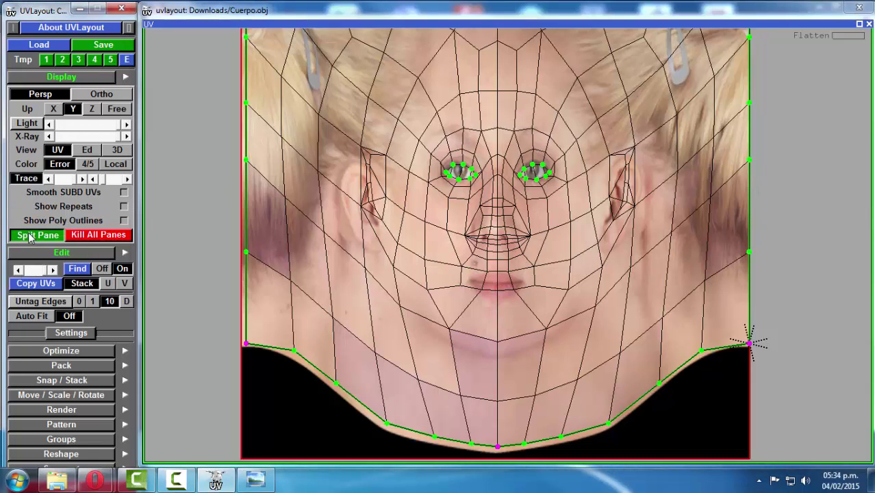
{"action": "scroll", "coordinate": [742, 222], "scroll_direction": "down", "scroll_amount": 6}
{"action": "scroll", "coordinate": [594, 222], "scroll_direction": "up", "scroll_amount": 2}
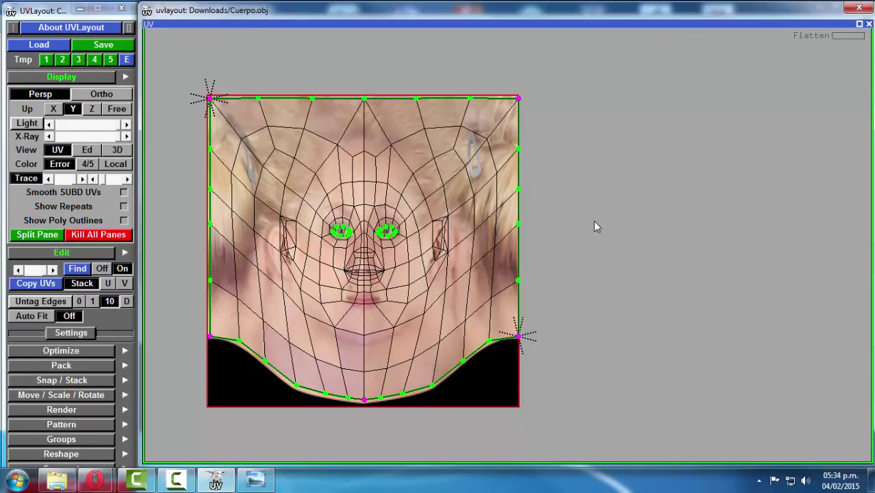
{"action": "left_click", "coordinate": [113, 151]}
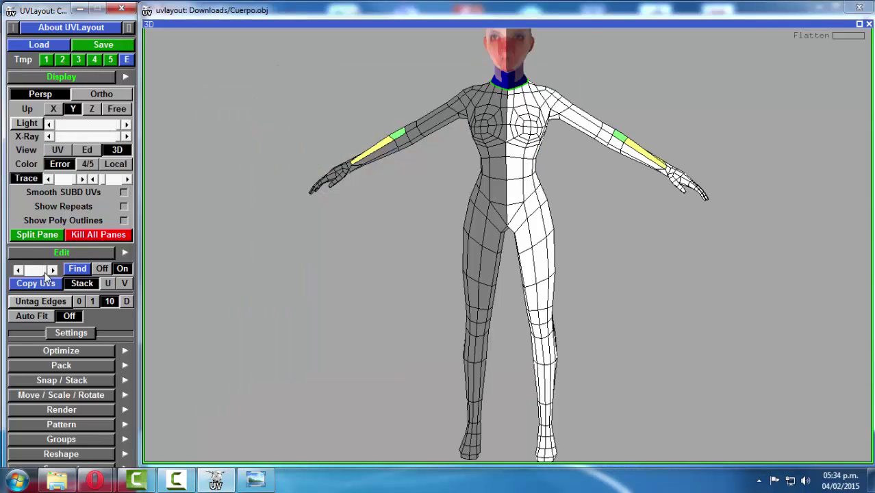
{"action": "left_click", "coordinate": [92, 236]}
{"action": "left_click", "coordinate": [28, 235]}
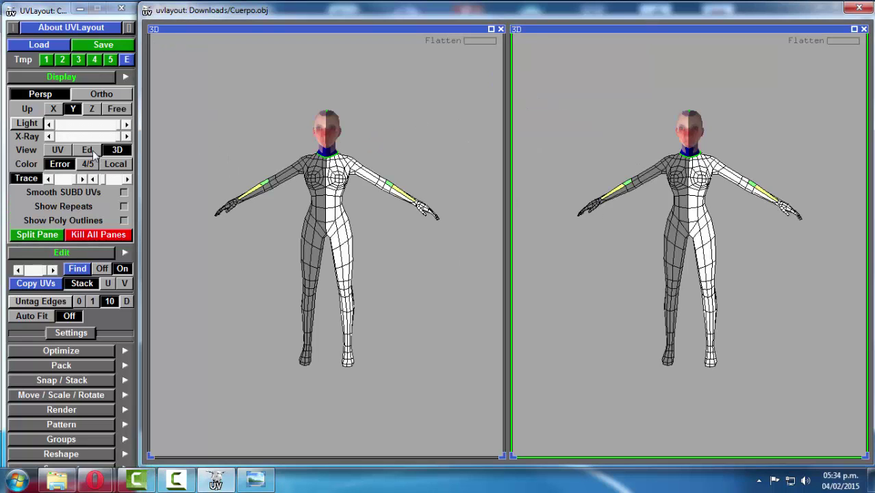
Step: Show the head's UV layout in the first pane and the 3D body model in the second
{"action": "left_click", "coordinate": [58, 151]}
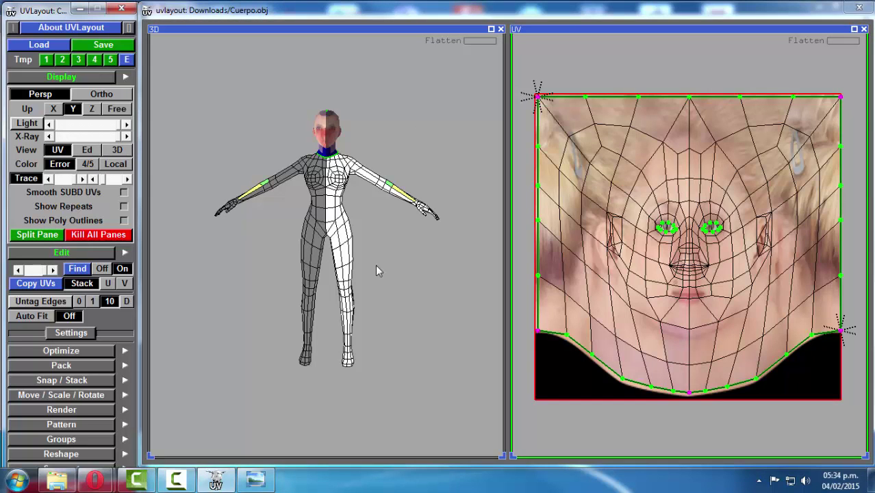
{"action": "middle_click_drag", "start_coordinate": [331, 134], "coordinate": [332, 177]}
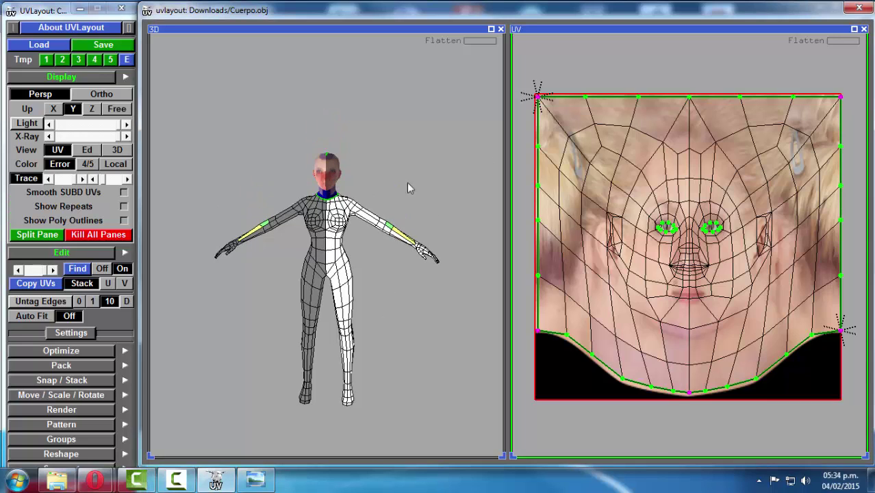
{"action": "left_click", "coordinate": [121, 151]}
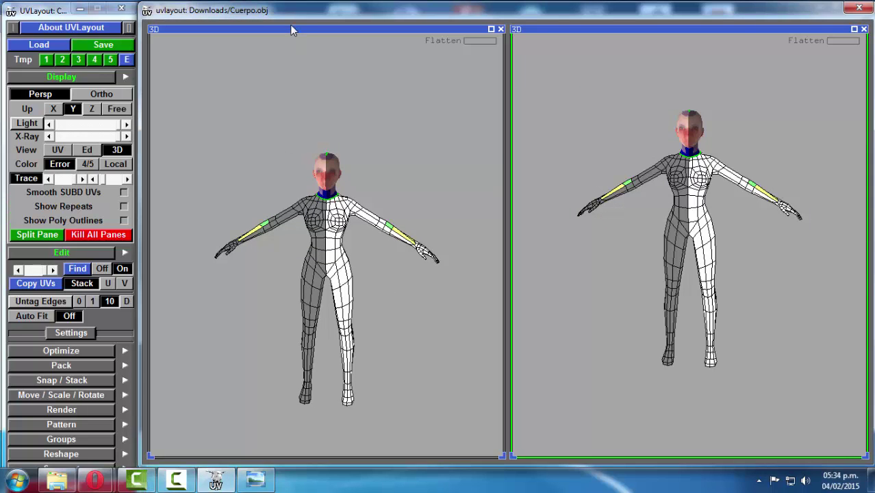
{"action": "left_click", "coordinate": [286, 49]}
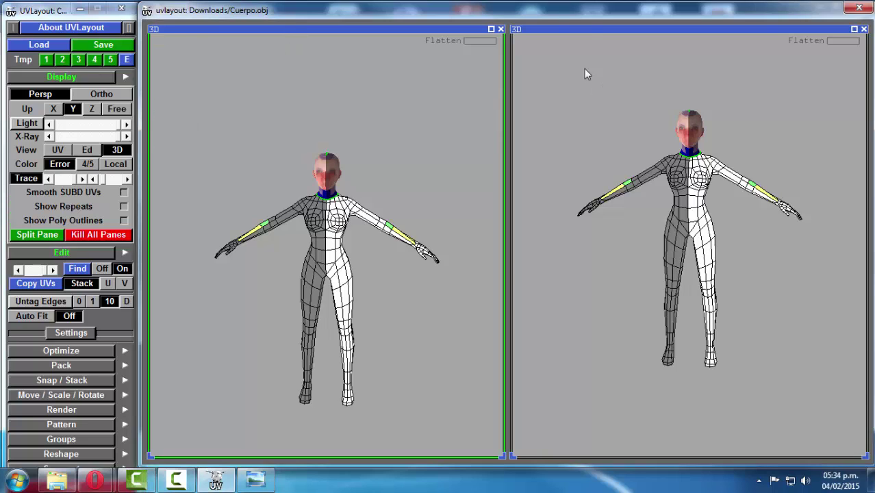
{"action": "left_click", "coordinate": [531, 64]}
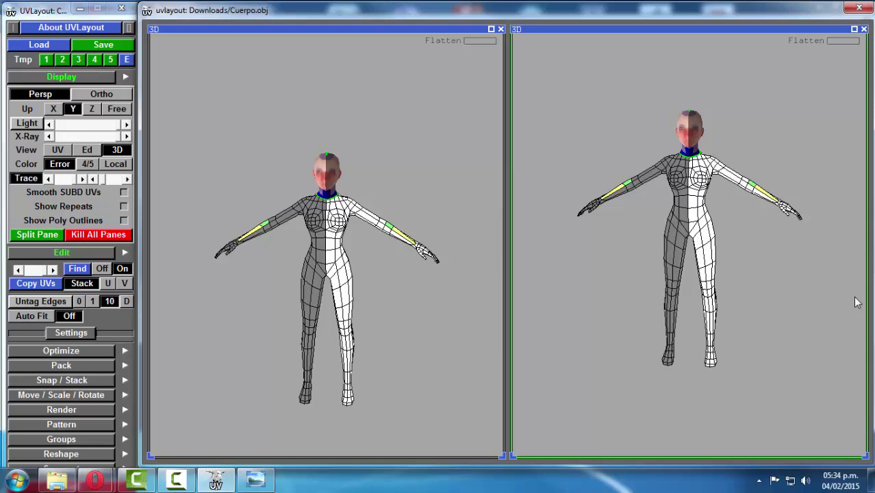
{"action": "left_click", "coordinate": [255, 30]}
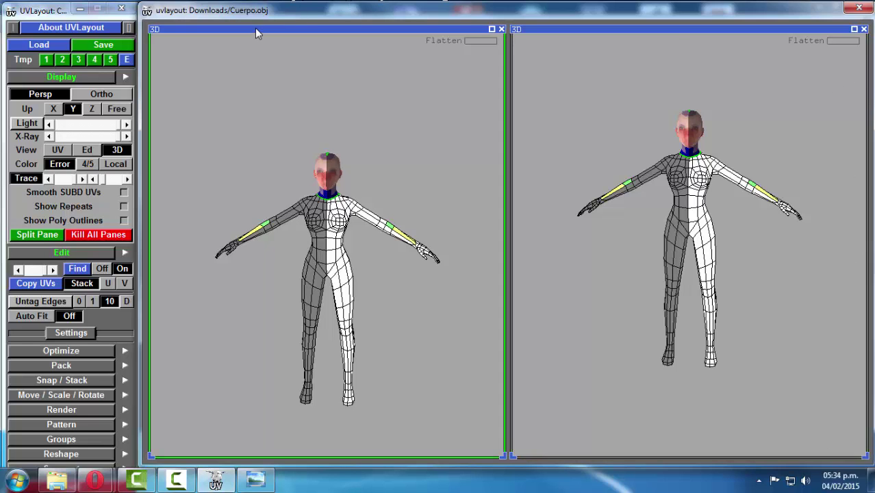
{"action": "left_click", "coordinate": [58, 150]}
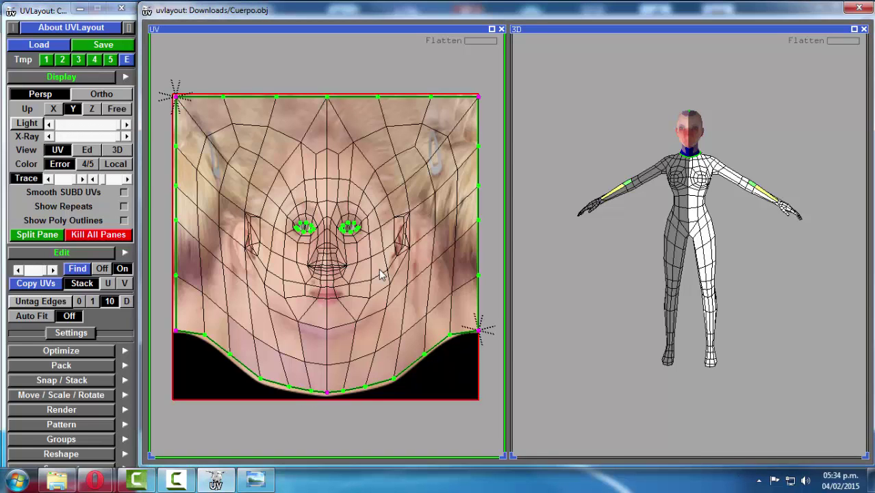
Step: Use Brush Move to shift the mouth UVs from under the nostrils down onto the lips of the face texture
{"action": "scroll", "coordinate": [378, 276], "scroll_direction": "up", "scroll_amount": 5}
{"action": "middle_click_drag", "start_coordinate": [214, 264], "coordinate": [316, 216]}
{"action": "scroll", "coordinate": [316, 216], "scroll_direction": "up", "scroll_amount": 3}
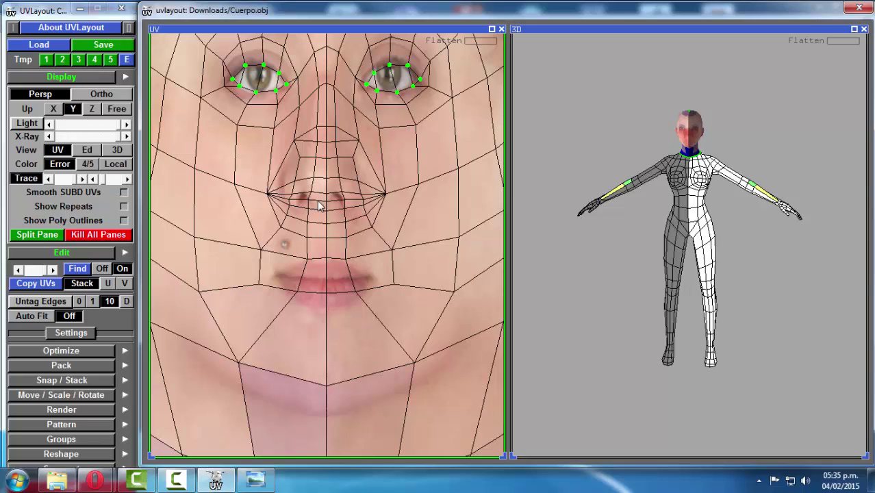
{"action": "key", "text": "5"}
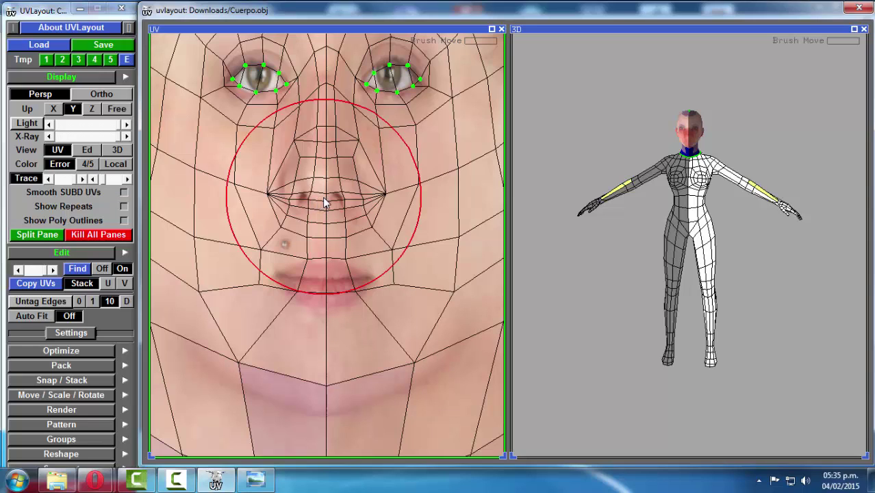
{"action": "left_click_drag", "start_coordinate": [327, 207], "coordinate": [325, 291]}
{"action": "mouse_move", "coordinate": [271, 233]}
{"action": "left_mouse_down"}
{"action": "mouse_move", "coordinate": [264, 277]}
{"action": "mouse_move", "coordinate": [261, 268]}
{"action": "mouse_move", "coordinate": [272, 274]}
{"action": "left_mouse_up"}
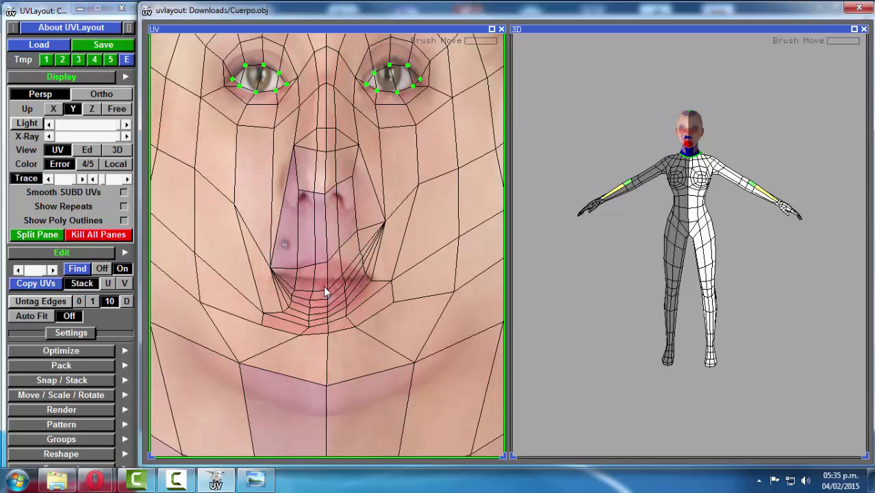
Step: Show the 3D head up close with only the face texture, without the distortion colours
{"action": "right_click_drag", "start_coordinate": [680, 113], "coordinate": [692, 268]}
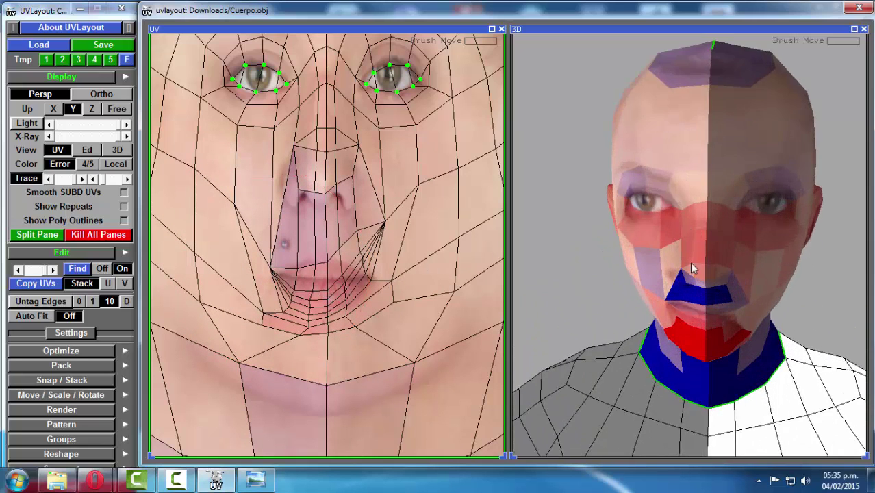
{"action": "left_click_drag", "start_coordinate": [727, 229], "coordinate": [702, 209]}
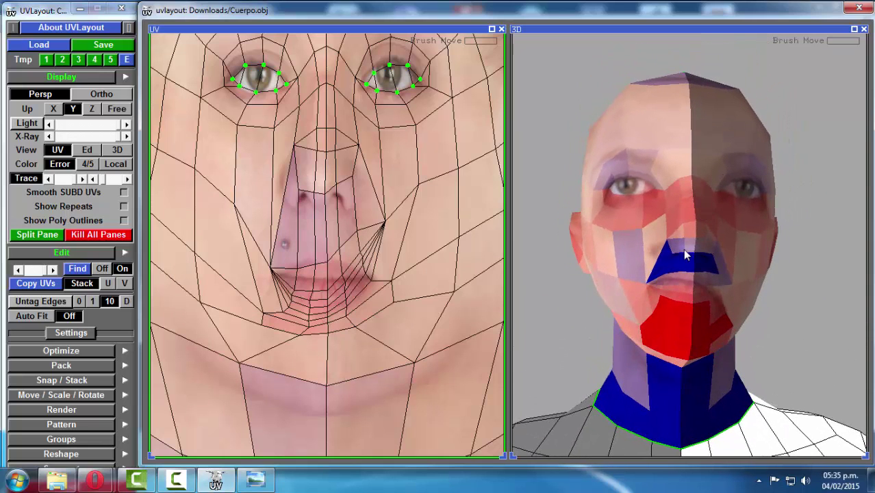
{"action": "scroll", "coordinate": [684, 251], "scroll_direction": "up", "scroll_amount": 3}
{"action": "scroll", "coordinate": [682, 251], "scroll_direction": "up", "scroll_amount": 1}
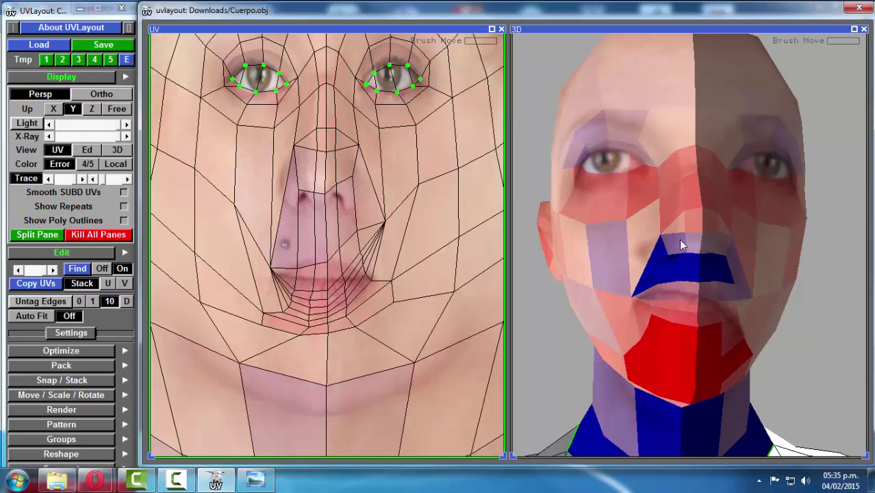
{"action": "left_click", "coordinate": [682, 36]}
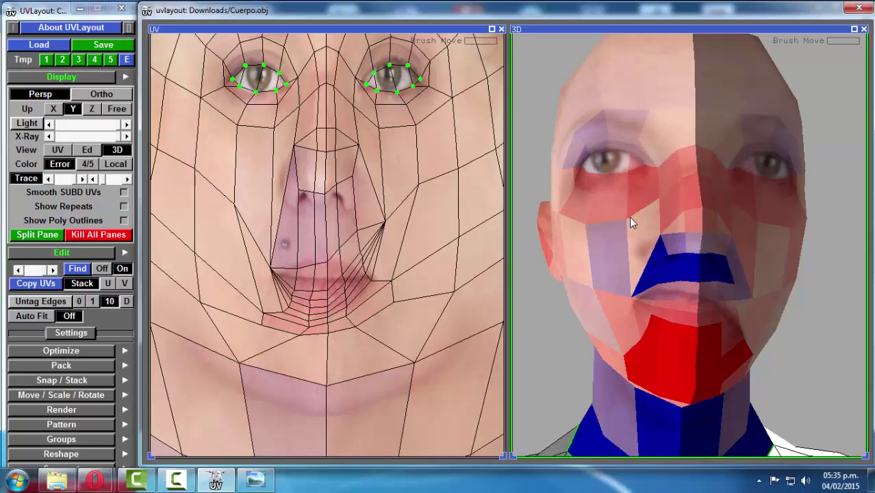
{"action": "key", "text": "t"}
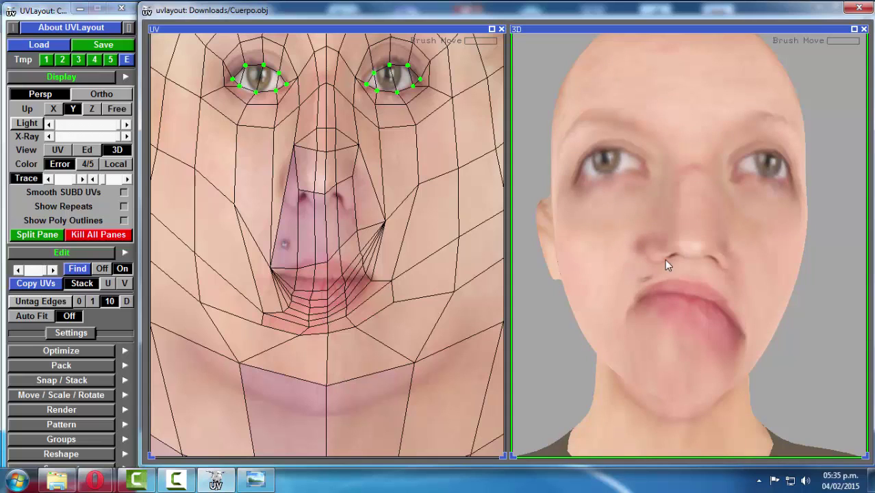
{"action": "middle_click_drag", "start_coordinate": [681, 247], "coordinate": [738, 238]}
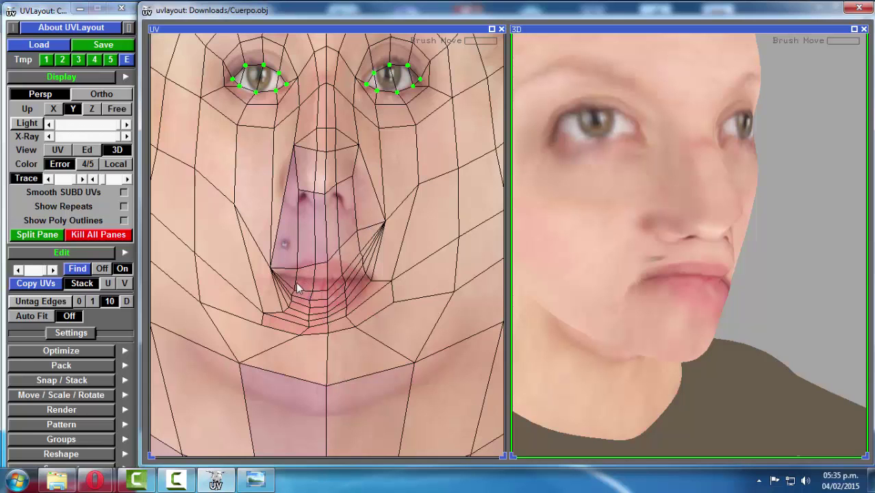
Step: Try to move the mouth-corner UV point near the mole, then undo the move
{"action": "middle_click_drag", "start_coordinate": [297, 283], "coordinate": [264, 232]}
{"action": "scroll", "coordinate": [297, 238], "scroll_direction": "up", "scroll_amount": 8}
{"action": "scroll", "coordinate": [296, 238], "scroll_direction": "down", "scroll_amount": 1}
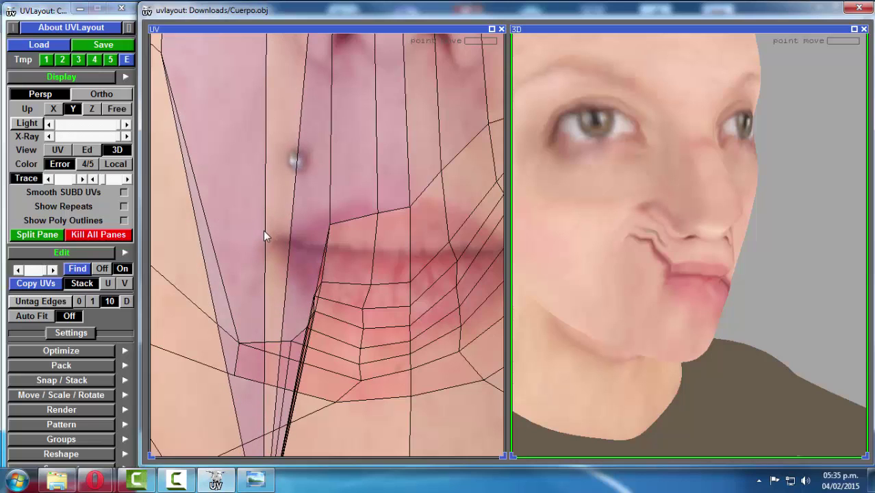
{"action": "key", "text": "ctrl+z"}
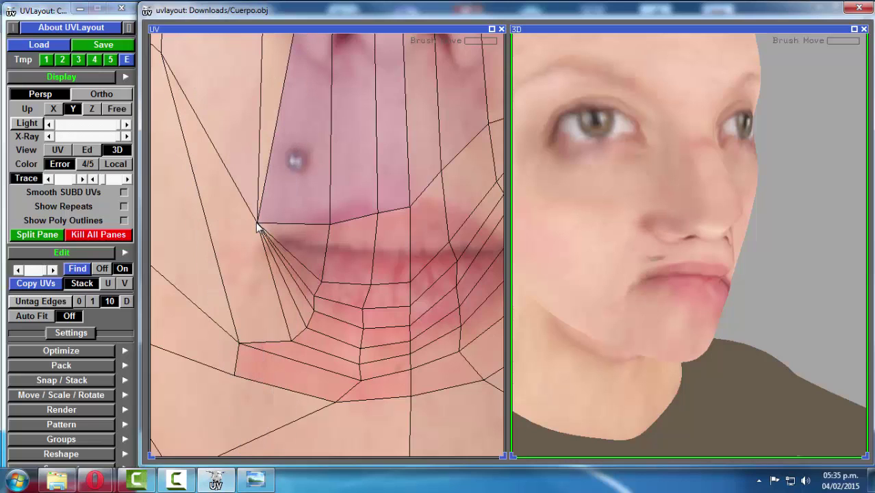
Step: Move the mouth-corner UV point on the mole side inward, to just above the painted corner of the lips
{"action": "middle_click_drag", "start_coordinate": [257, 224], "coordinate": [262, 216]}
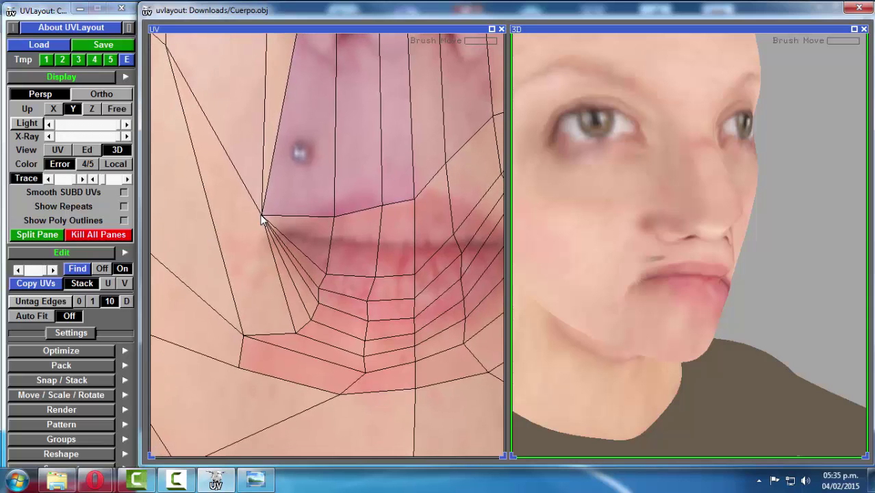
{"action": "right_click_drag", "start_coordinate": [263, 216], "coordinate": [258, 213]}
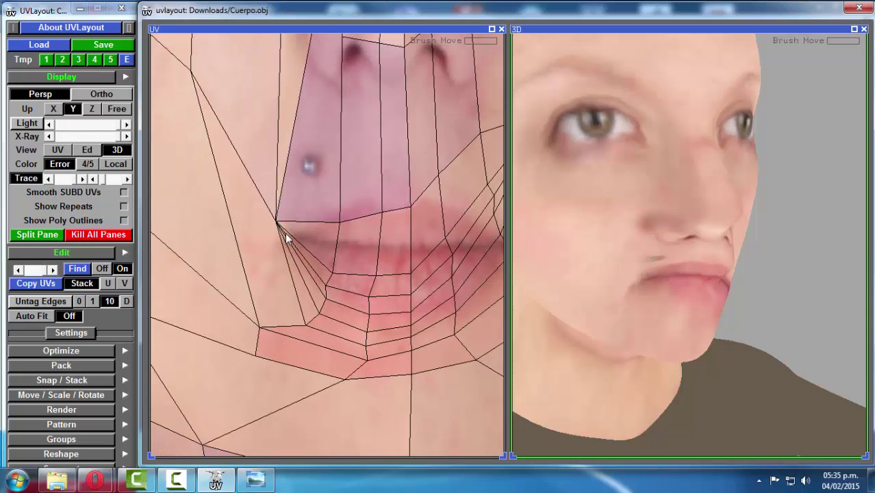
{"action": "scroll", "coordinate": [293, 245], "scroll_direction": "down", "scroll_amount": 6}
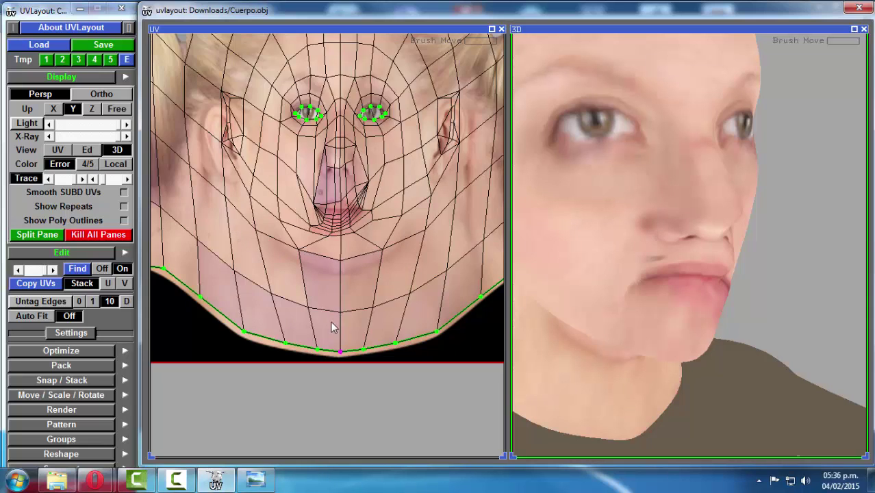
{"action": "middle_click_drag", "start_coordinate": [332, 327], "coordinate": [341, 306]}
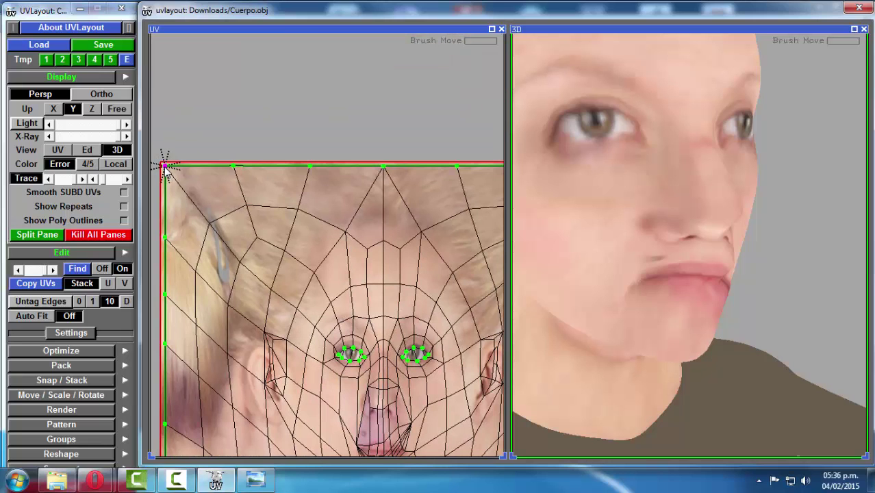
{"action": "middle_click_drag", "start_coordinate": [298, 317], "coordinate": [281, 141]}
{"action": "right_click_drag", "start_coordinate": [282, 140], "coordinate": [267, 137]}
{"action": "middle_click_drag", "start_coordinate": [320, 236], "coordinate": [309, 168]}
{"action": "right_click_drag", "start_coordinate": [309, 168], "coordinate": [389, 210]}
{"action": "middle_click_drag", "start_coordinate": [267, 117], "coordinate": [287, 124]}
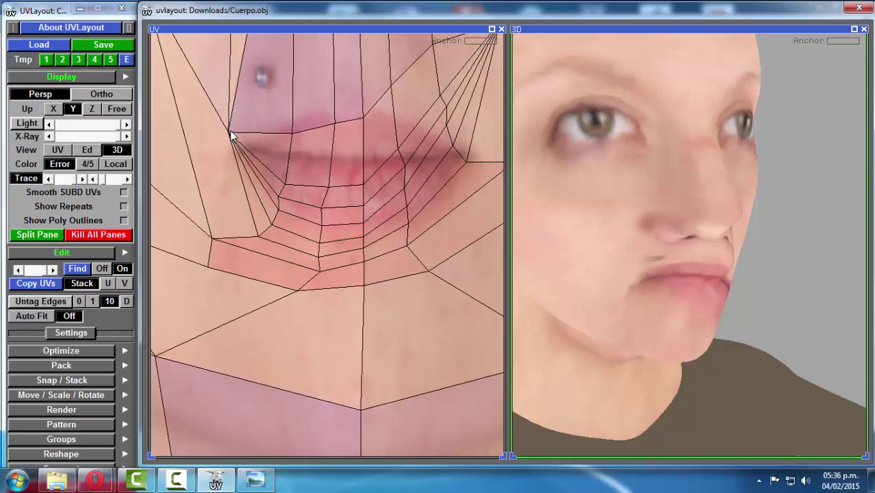
{"action": "left_click_drag", "start_coordinate": [230, 137], "coordinate": [257, 129]}
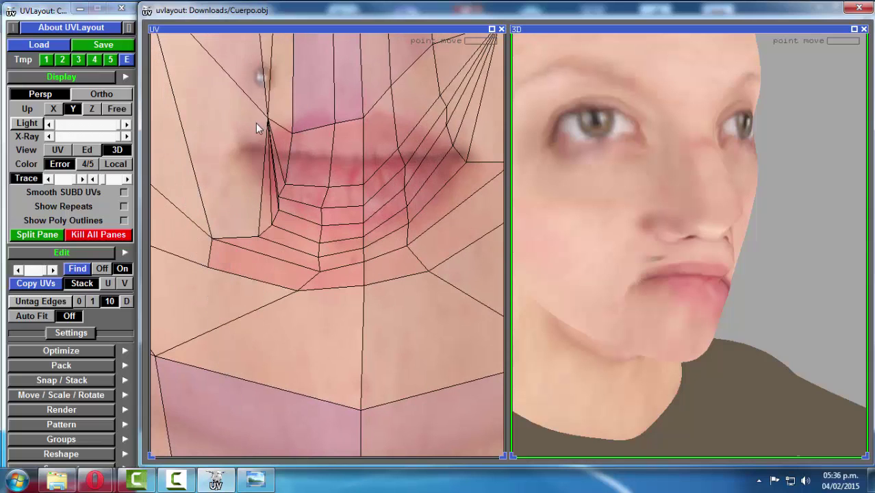
{"action": "middle_click_drag", "start_coordinate": [257, 123], "coordinate": [251, 108], "text": "ctrl"}
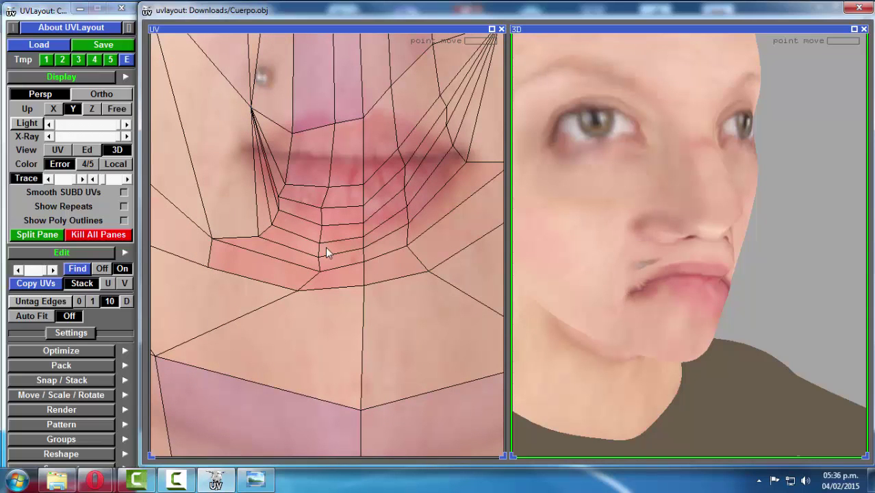
Step: Move the mole-side mouth-corner UV point onto the painted corner of the lips and pin it in place
{"action": "right_click_drag", "start_coordinate": [325, 247], "coordinate": [263, 235]}
{"action": "middle_click_drag", "start_coordinate": [276, 208], "coordinate": [9, 182]}
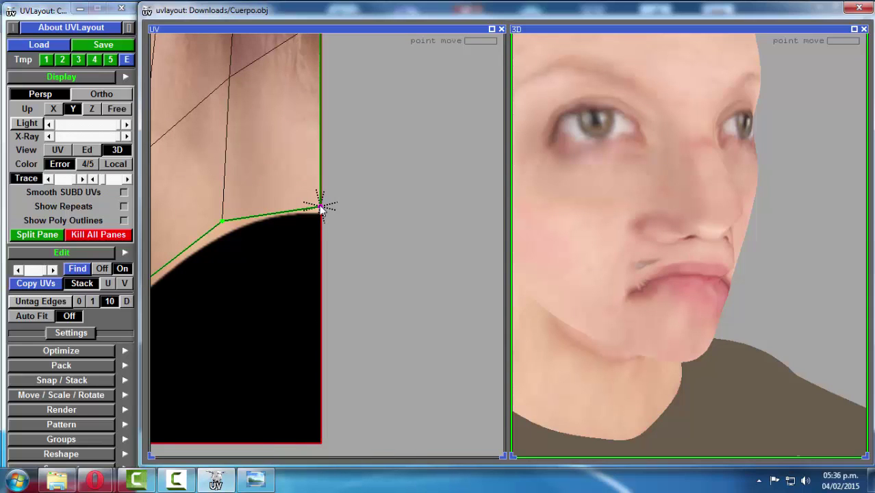
{"action": "middle_click_drag", "start_coordinate": [158, 189], "coordinate": [500, 188]}
{"action": "middle_click_drag", "start_coordinate": [247, 82], "coordinate": [276, 114]}
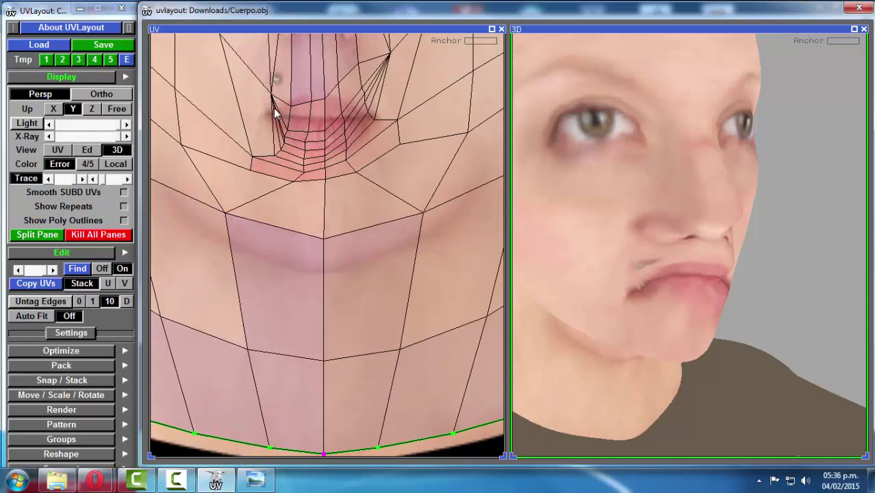
{"action": "right_click_drag", "start_coordinate": [276, 113], "coordinate": [316, 161]}
{"action": "left_click_drag", "start_coordinate": [312, 137], "coordinate": [301, 178]}
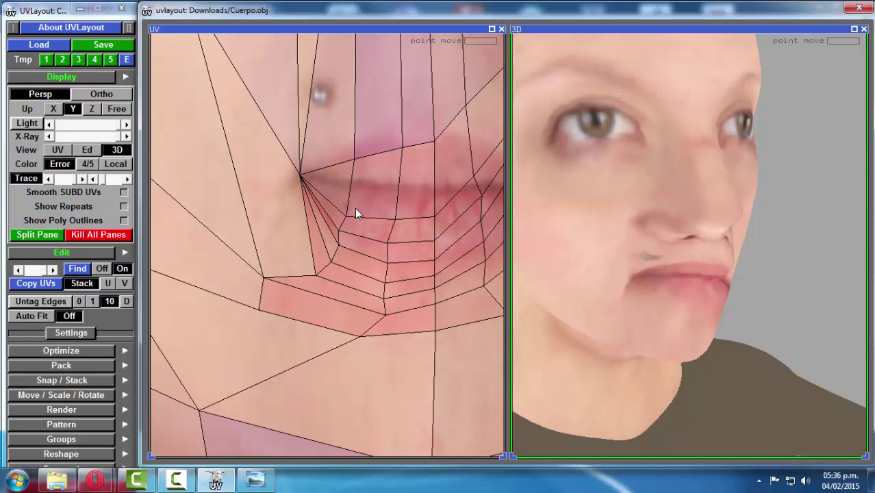
{"action": "middle_click_drag", "start_coordinate": [652, 257], "coordinate": [662, 233]}
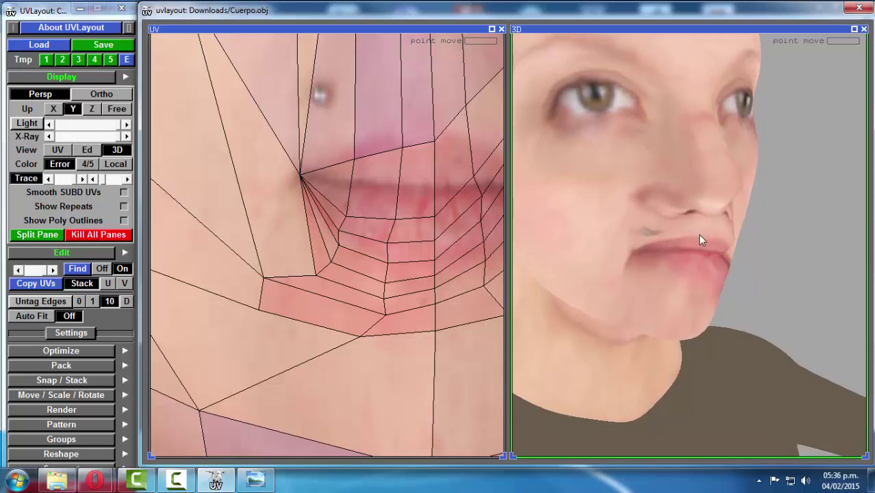
{"action": "left_click_drag", "start_coordinate": [700, 240], "coordinate": [679, 229]}
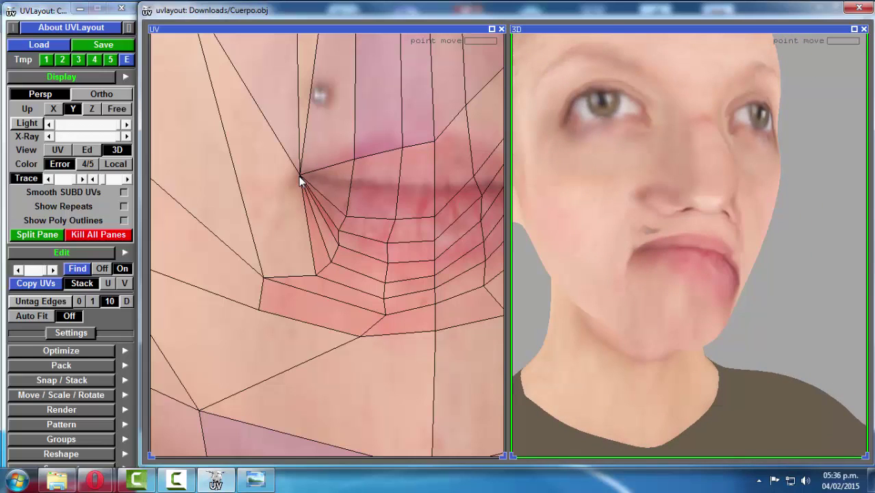
{"action": "key", "text": "p"}
Step: Try flattening the head shell with the mouth corner pinned, then undo the flatten
{"action": "key", "text": "f"}
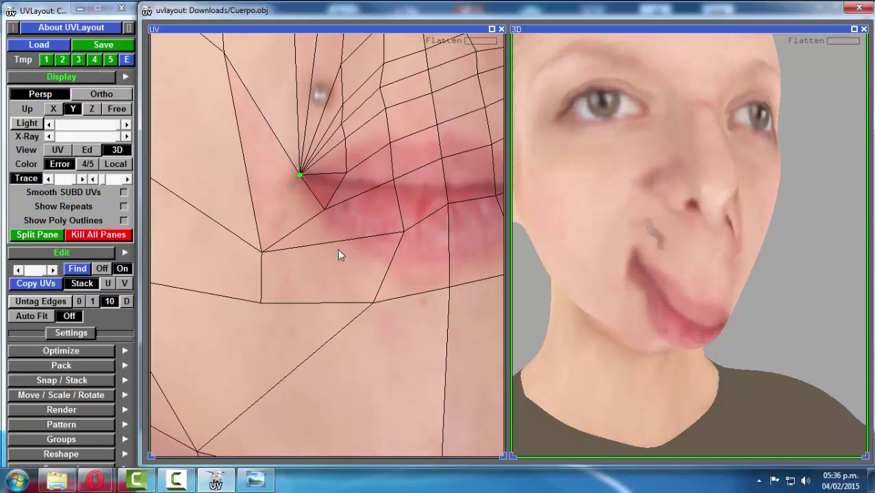
{"action": "scroll", "coordinate": [348, 199], "scroll_direction": "down", "scroll_amount": 5}
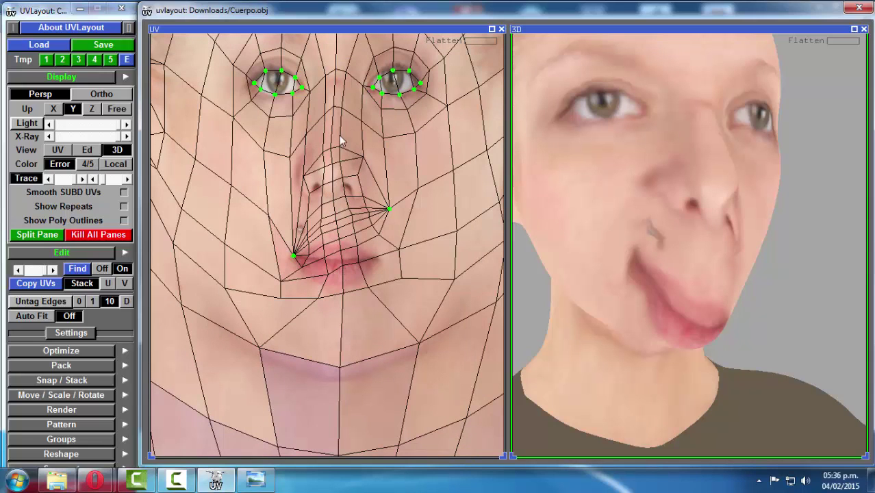
{"action": "key", "text": "ctrl+z"}
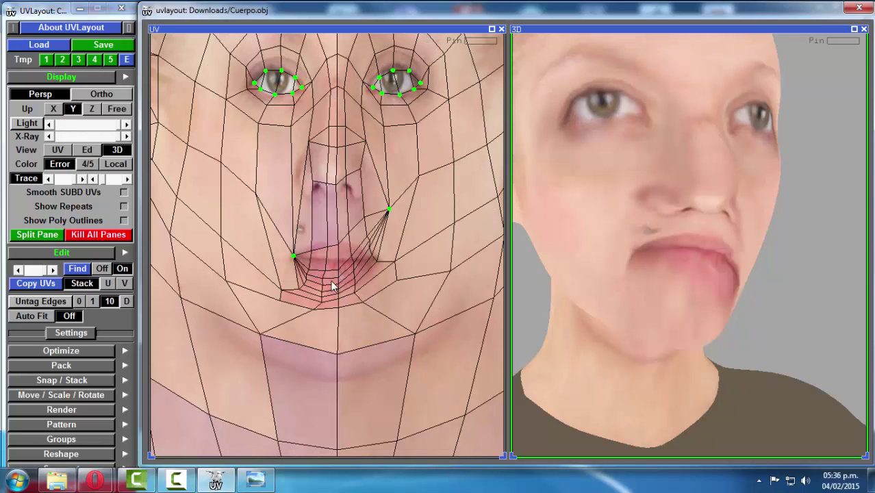
Step: Raise the upper lip's outer-edge UV points, from the mole side to the centre, onto the painted upper-lip outline
{"action": "middle_click_drag", "start_coordinate": [332, 281], "coordinate": [345, 179]}
{"action": "scroll", "coordinate": [344, 181], "scroll_direction": "up", "scroll_amount": 5}
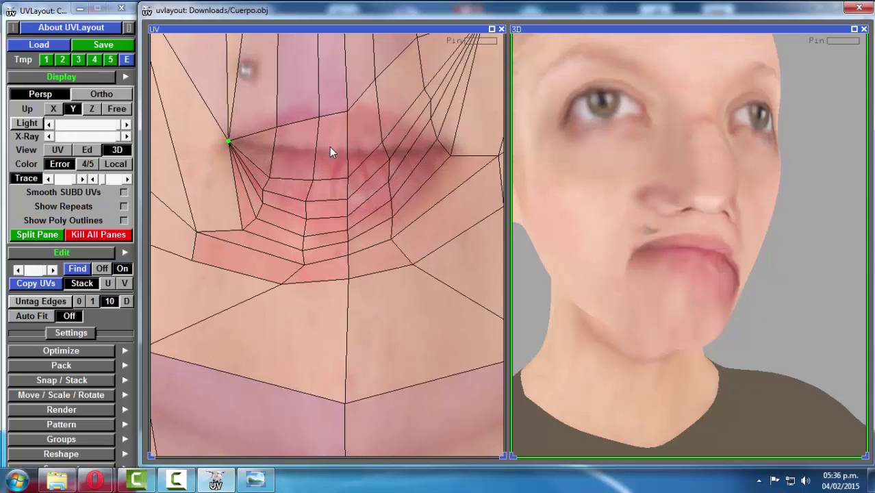
{"action": "middle_click_drag", "start_coordinate": [330, 146], "coordinate": [330, 149]}
{"action": "scroll", "coordinate": [327, 126], "scroll_direction": "up", "scroll_amount": 1}
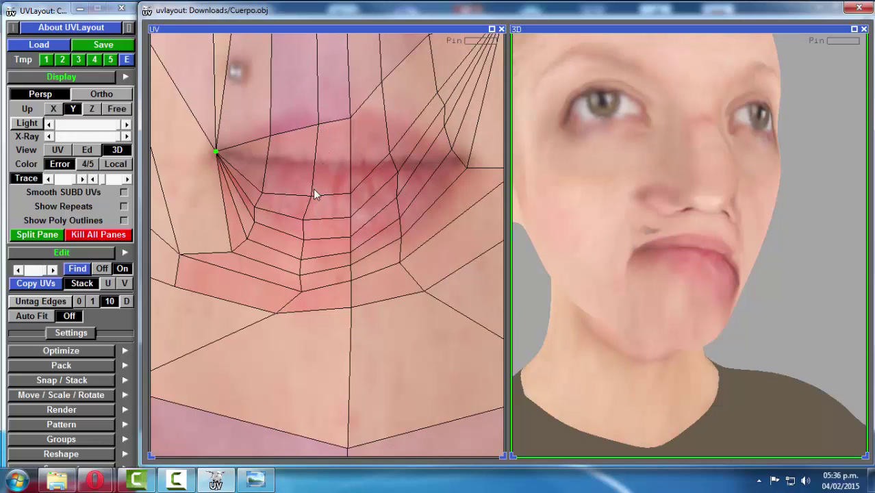
{"action": "middle_click_drag", "start_coordinate": [271, 134], "coordinate": [269, 109], "text": "ctrl"}
{"action": "middle_click_drag", "start_coordinate": [319, 124], "coordinate": [316, 99], "text": "ctrl"}
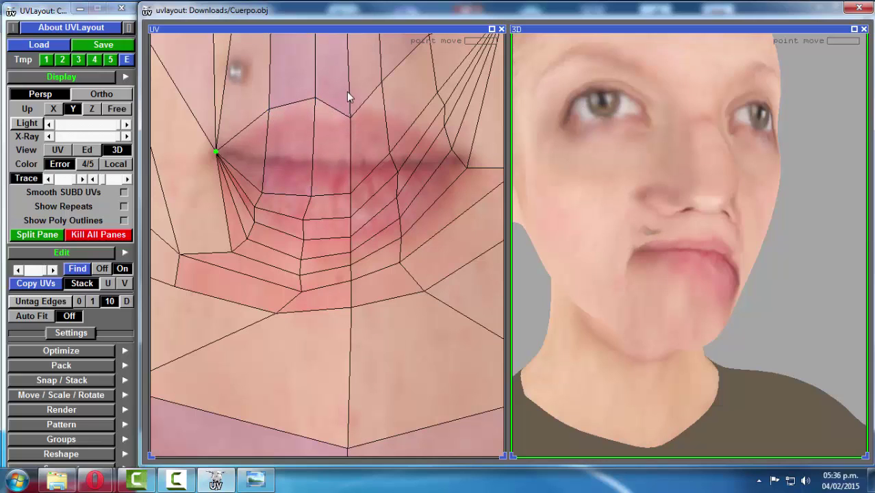
{"action": "left_click_drag", "start_coordinate": [350, 115], "coordinate": [344, 102]}
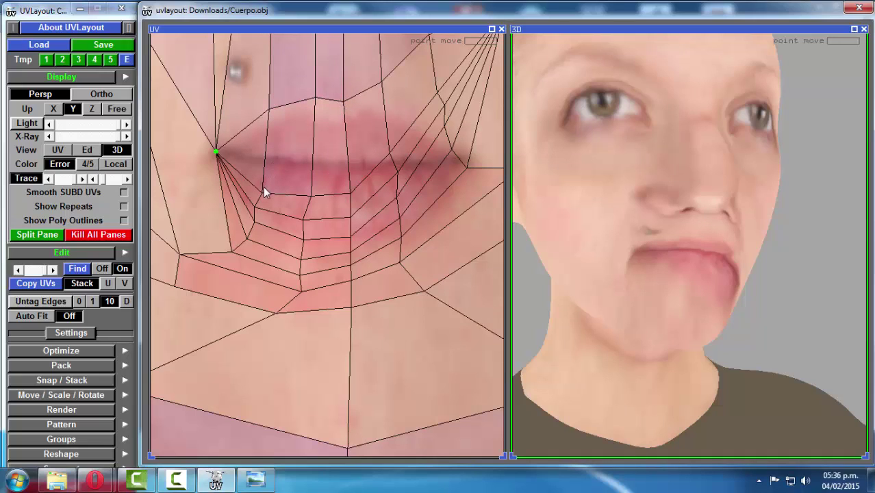
Step: Move the second row of mole-side lip UV points up onto the middle of the painted upper lip
{"action": "left_click_drag", "start_coordinate": [267, 192], "coordinate": [266, 138]}
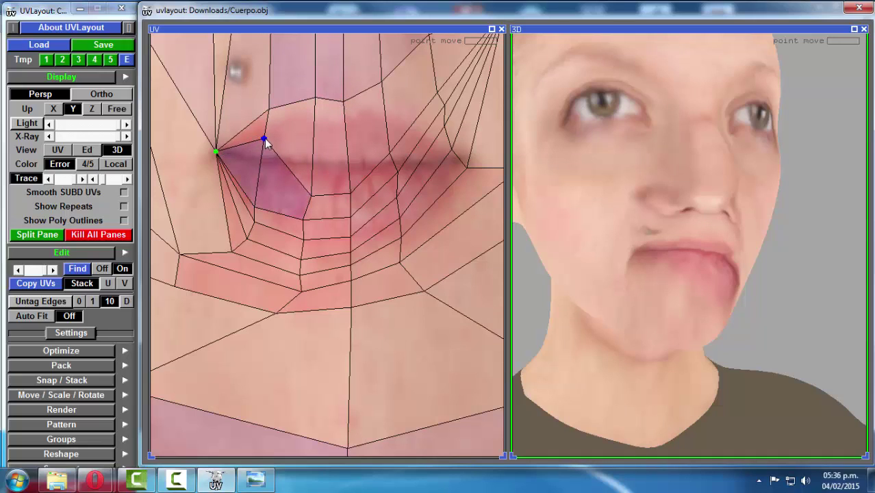
{"action": "left_click_drag", "start_coordinate": [314, 195], "coordinate": [312, 128]}
{"action": "left_click_drag", "start_coordinate": [352, 194], "coordinate": [341, 127]}
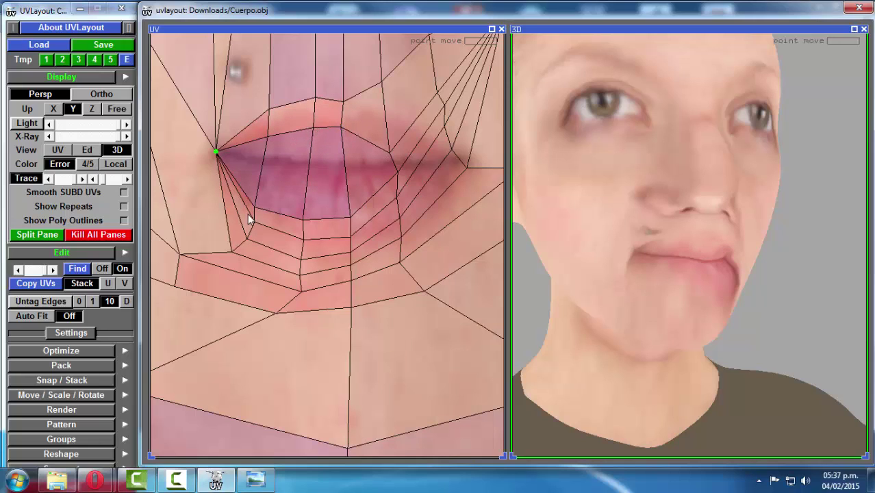
Step: Move the third row of mole-side lip UV points up onto the dark line between the painted lips
{"action": "left_click_drag", "start_coordinate": [252, 205], "coordinate": [264, 161]}
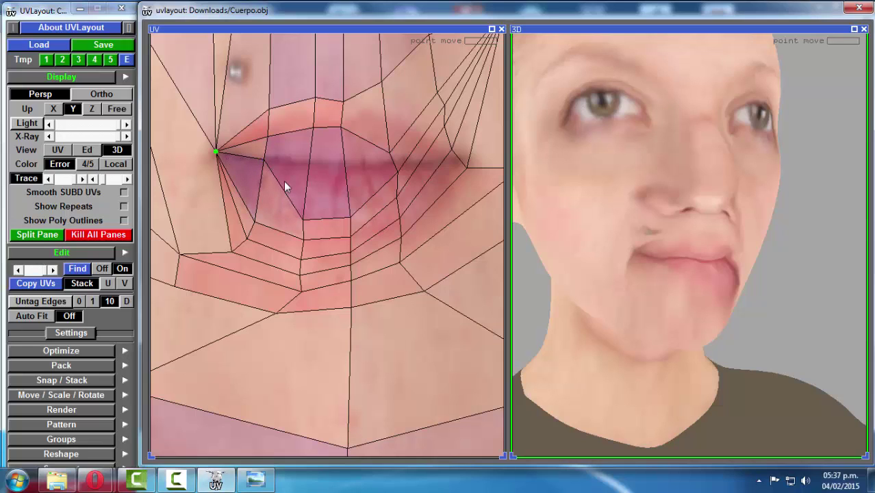
{"action": "left_click_drag", "start_coordinate": [305, 218], "coordinate": [310, 162]}
{"action": "left_click_drag", "start_coordinate": [352, 217], "coordinate": [341, 161]}
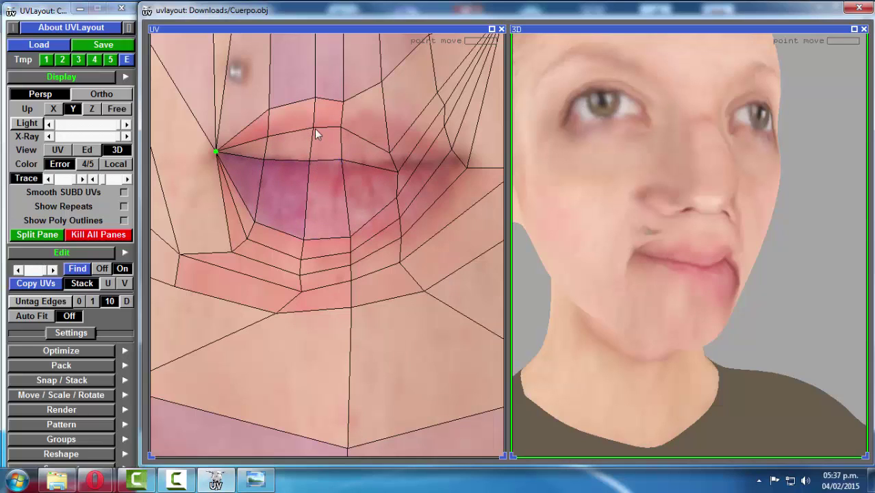
Step: Move the fourth row of mole-side UV points onto the upper part of the painted lower lip and check the 3D head
{"action": "left_click_drag", "start_coordinate": [255, 221], "coordinate": [260, 181]}
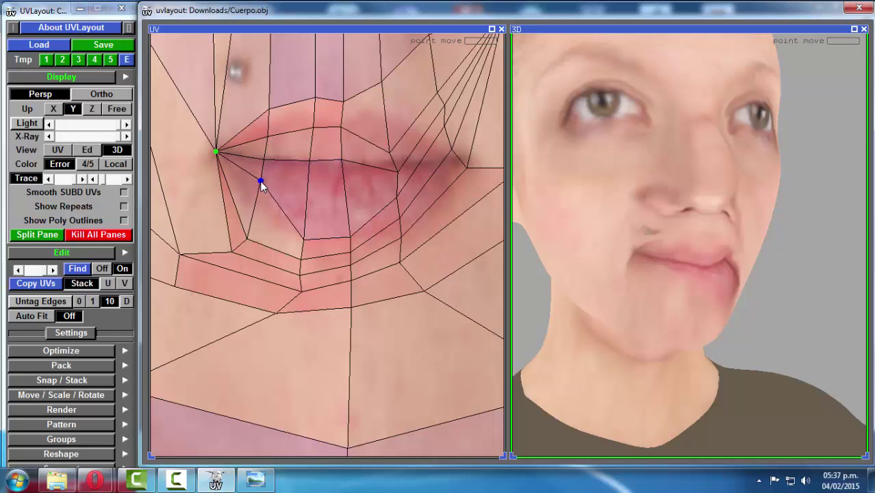
{"action": "left_click_drag", "start_coordinate": [307, 238], "coordinate": [308, 189]}
{"action": "left_click_drag", "start_coordinate": [350, 238], "coordinate": [343, 187]}
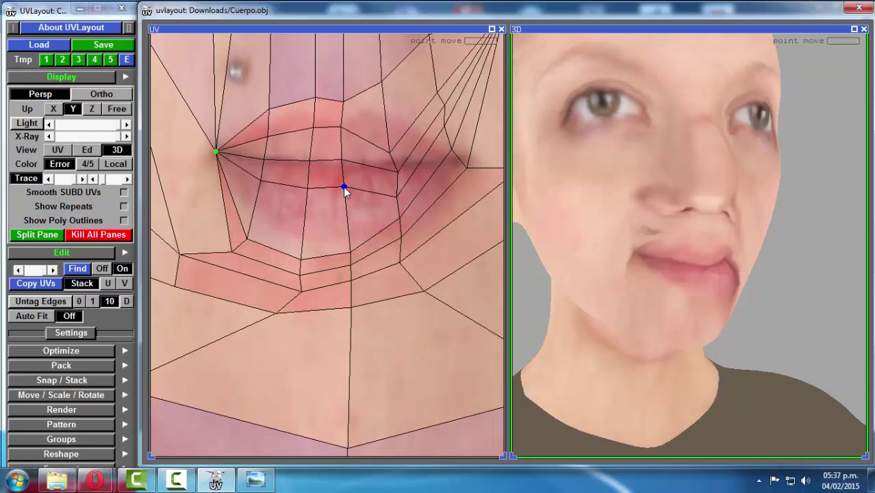
{"action": "left_click_drag", "start_coordinate": [716, 272], "coordinate": [684, 255]}
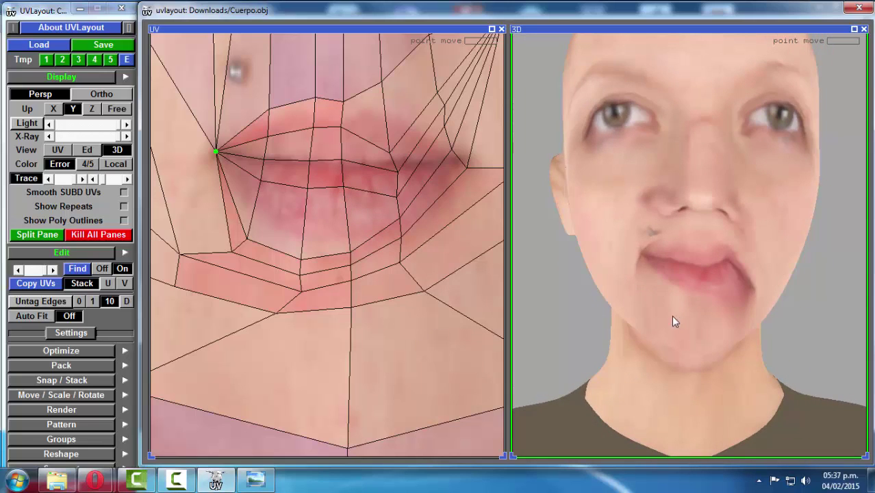
Step: Raise the fifth row of mole-side UV points onto the painted lower lip and mirror the UVs to the other side
{"action": "left_click_drag", "start_coordinate": [248, 235], "coordinate": [302, 219]}
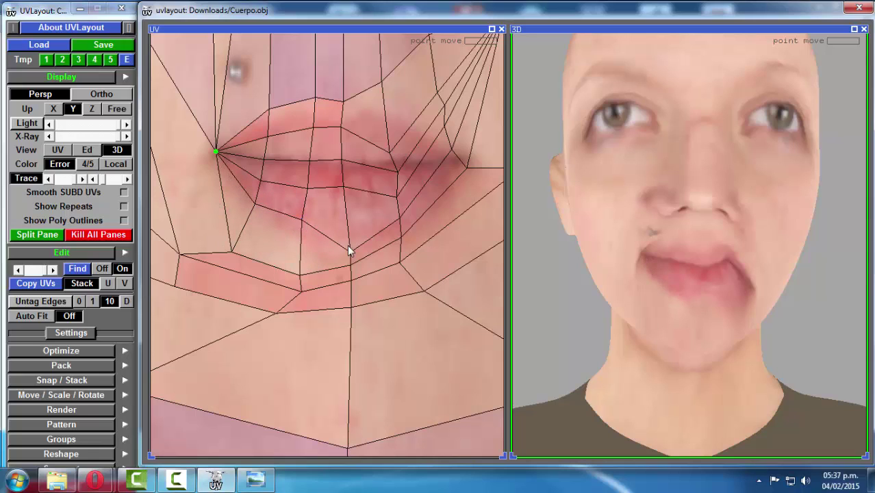
{"action": "left_click_drag", "start_coordinate": [348, 249], "coordinate": [344, 220]}
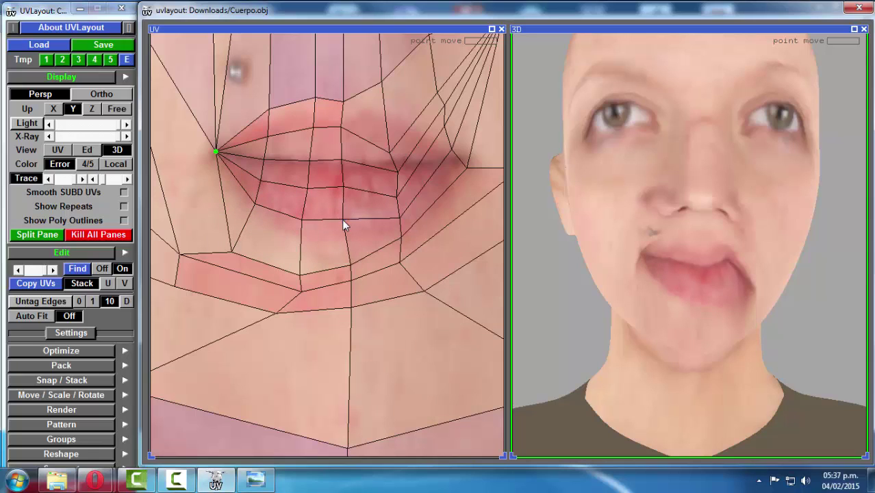
{"action": "key", "text": "shift+m"}
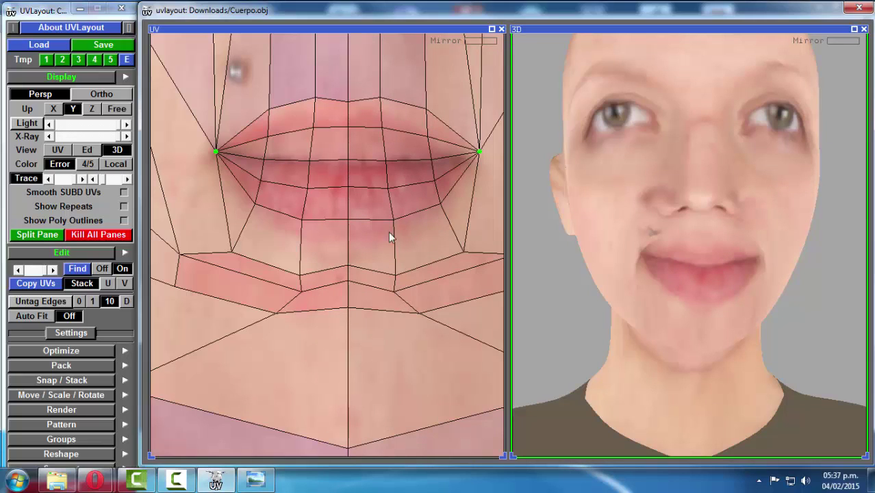
Step: Raise the row below the lower lip to its painted edge, lower the chin row, and mirror the mole-side UVs across
{"action": "left_click_drag", "start_coordinate": [234, 256], "coordinate": [237, 235]}
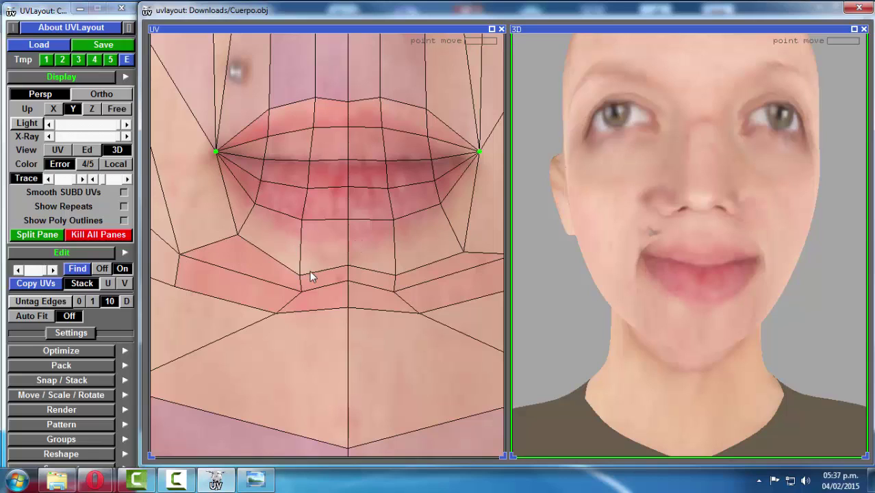
{"action": "left_click_drag", "start_coordinate": [301, 273], "coordinate": [347, 348]}
{"action": "left_click_drag", "start_coordinate": [274, 314], "coordinate": [255, 342]}
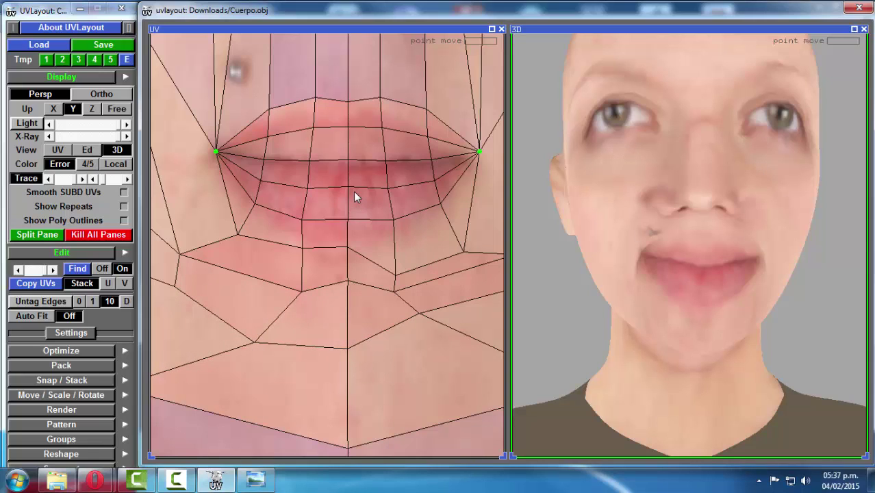
{"action": "key", "text": "m"}
{"action": "left_click_drag", "start_coordinate": [657, 255], "coordinate": [702, 224]}
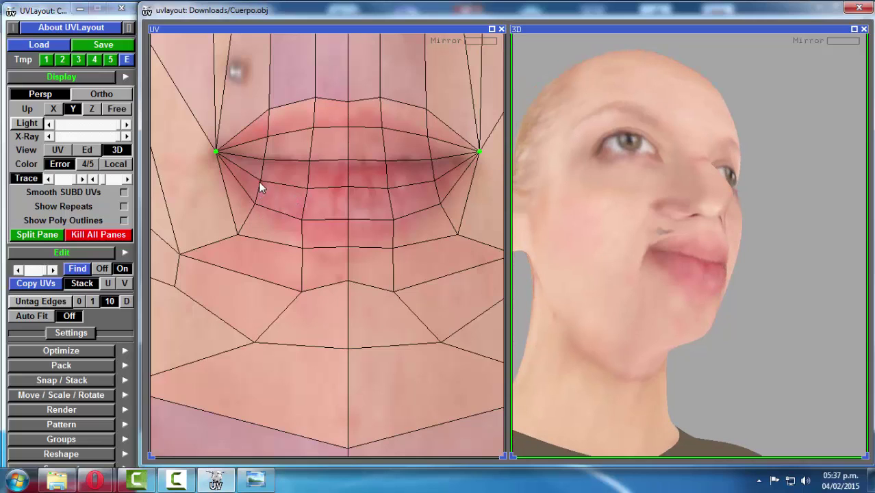
Step: Fine-tune the lower-lip UV point nearest the mole-side mouth corner, just below the mouth line, against a close-up 3D view
{"action": "middle_click_drag", "start_coordinate": [261, 181], "coordinate": [263, 172], "text": "ctrl"}
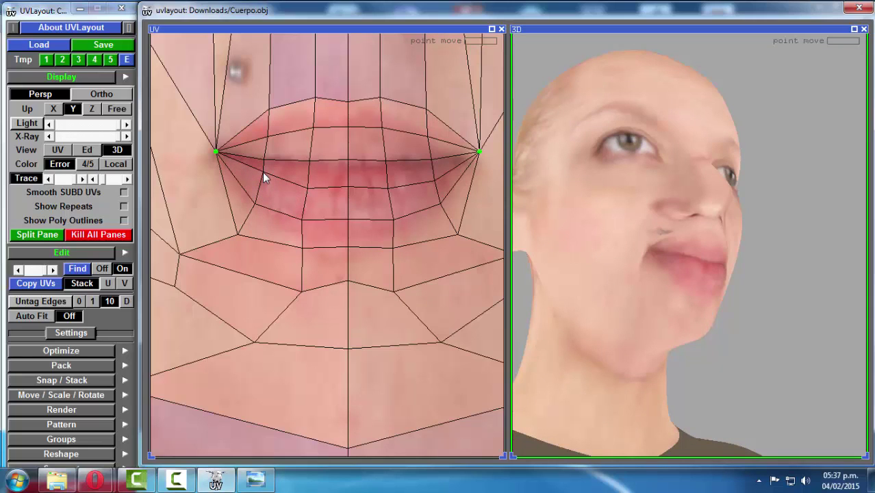
{"action": "scroll", "coordinate": [780, 290], "scroll_direction": "up", "scroll_amount": 2}
{"action": "scroll", "coordinate": [609, 272], "scroll_direction": "up", "scroll_amount": 1}
{"action": "middle_click_drag", "start_coordinate": [609, 272], "coordinate": [643, 248]}
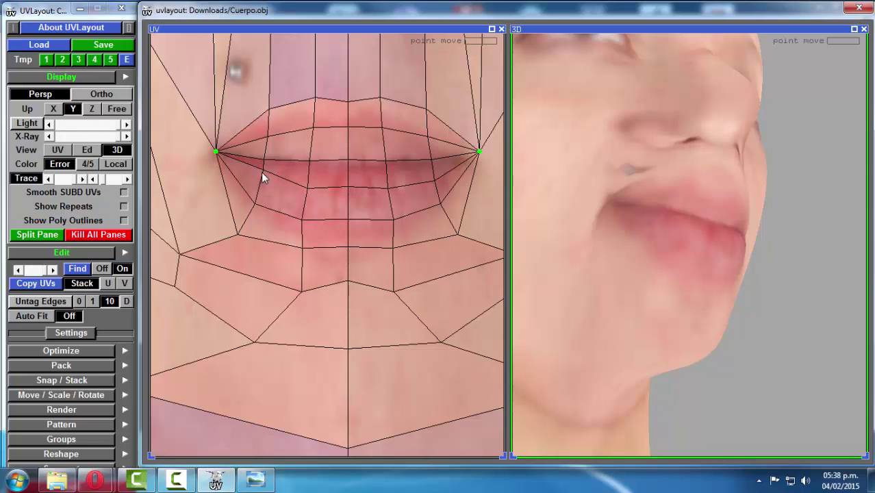
{"action": "left_click_drag", "start_coordinate": [261, 172], "coordinate": [259, 187]}
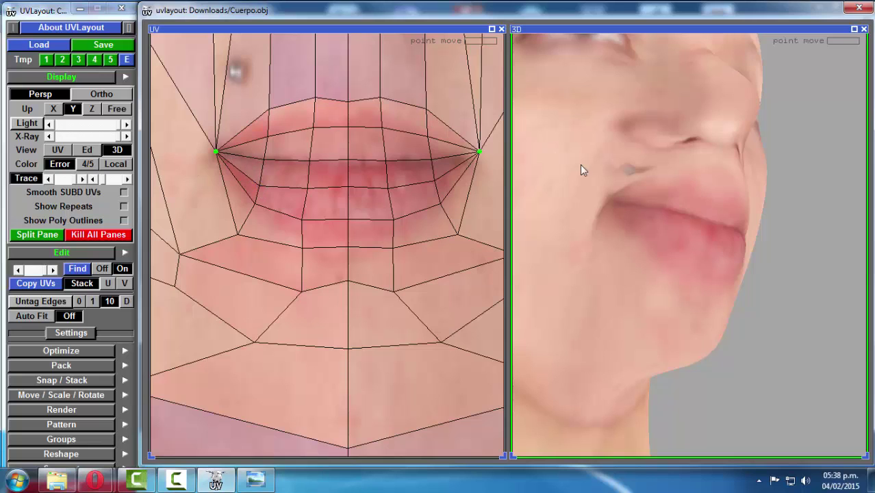
Step: Strengthen the distortion colours over the traced face texture and check the mouth and nose on the 3D head
{"action": "left_click", "coordinate": [105, 179]}
{"action": "left_click_drag", "start_coordinate": [105, 180], "coordinate": [110, 179]}
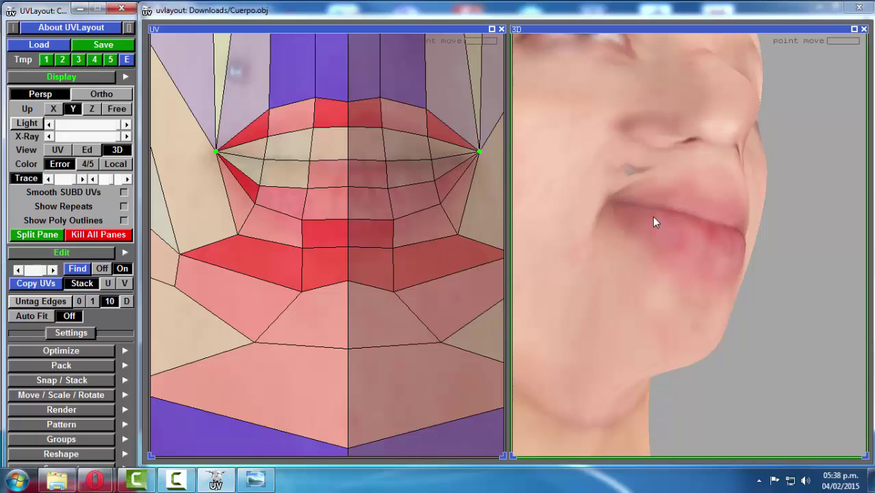
{"action": "middle_click_drag", "start_coordinate": [373, 162], "coordinate": [361, 275]}
{"action": "right_click_drag", "start_coordinate": [361, 276], "coordinate": [350, 165]}
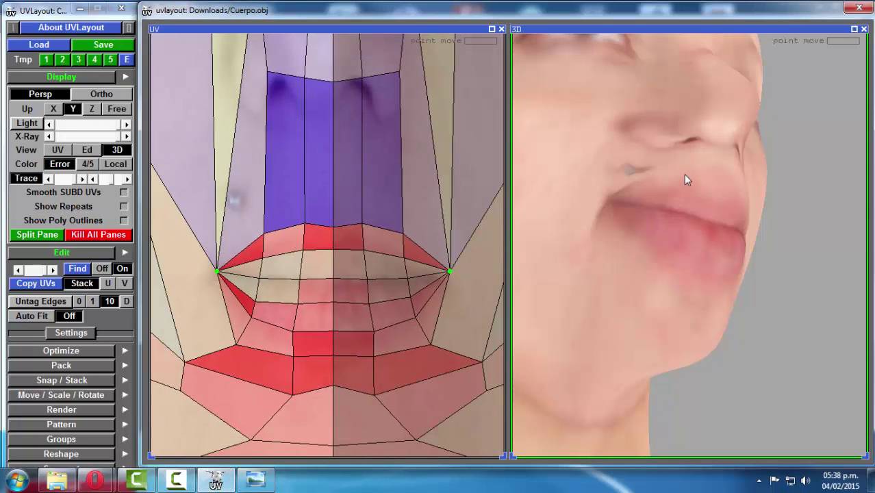
{"action": "left_click_drag", "start_coordinate": [692, 148], "coordinate": [672, 163]}
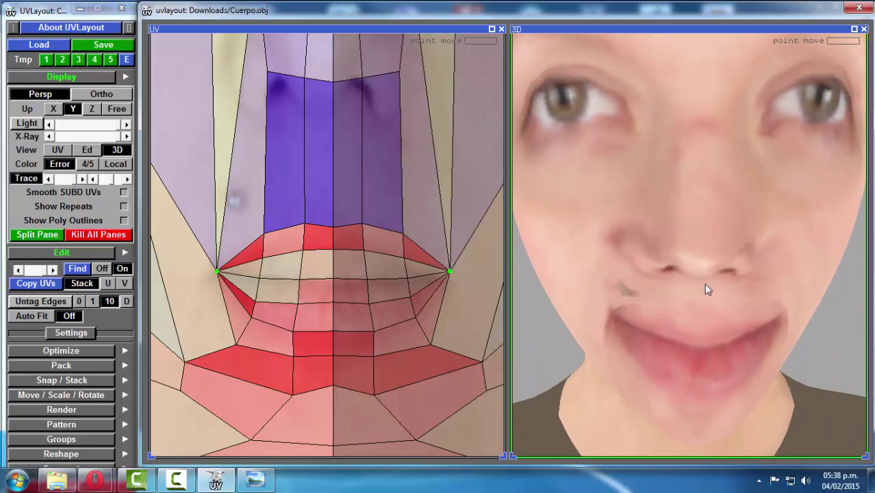
{"action": "left_click_drag", "start_coordinate": [708, 287], "coordinate": [685, 258]}
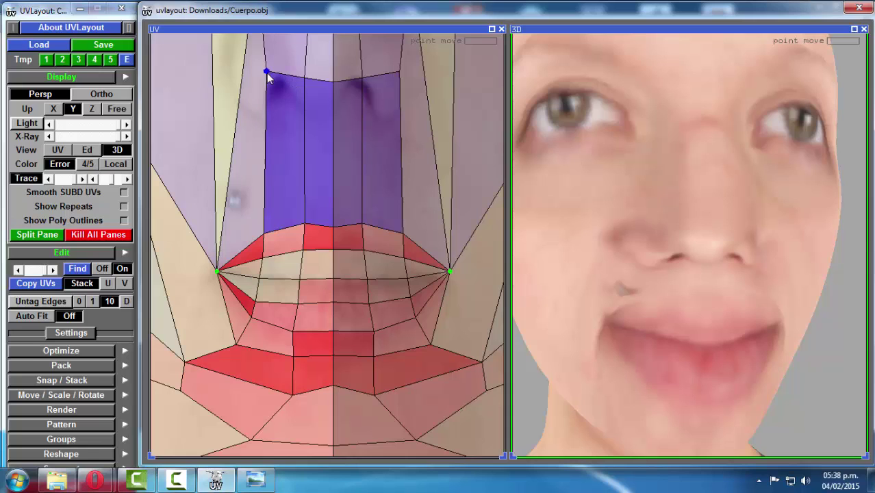
Step: Raise the mole-side and centre UV points under the nose to a level row just above the painted nostrils
{"action": "left_click_drag", "start_coordinate": [268, 74], "coordinate": [305, 58]}
{"action": "middle_click_drag", "start_coordinate": [325, 107], "coordinate": [314, 211]}
{"action": "right_click_drag", "start_coordinate": [314, 211], "coordinate": [326, 183]}
{"action": "left_click_drag", "start_coordinate": [322, 197], "coordinate": [322, 167]}
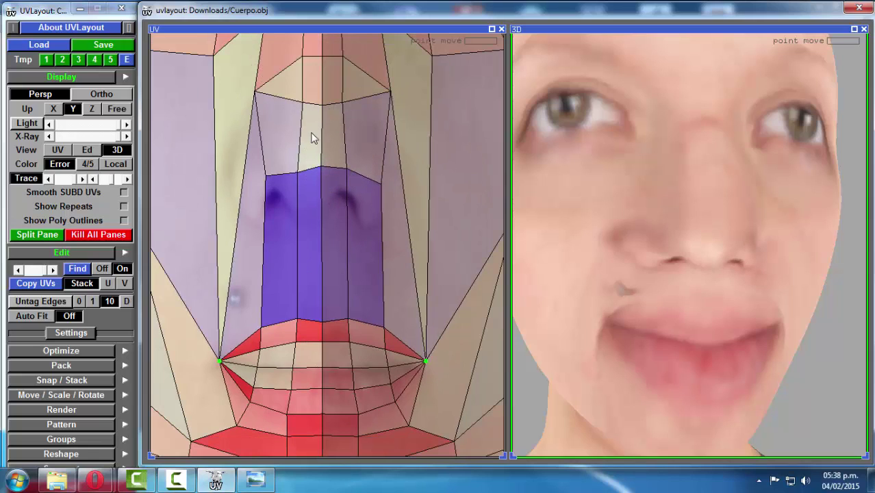
{"action": "left_click_drag", "start_coordinate": [300, 172], "coordinate": [322, 154]}
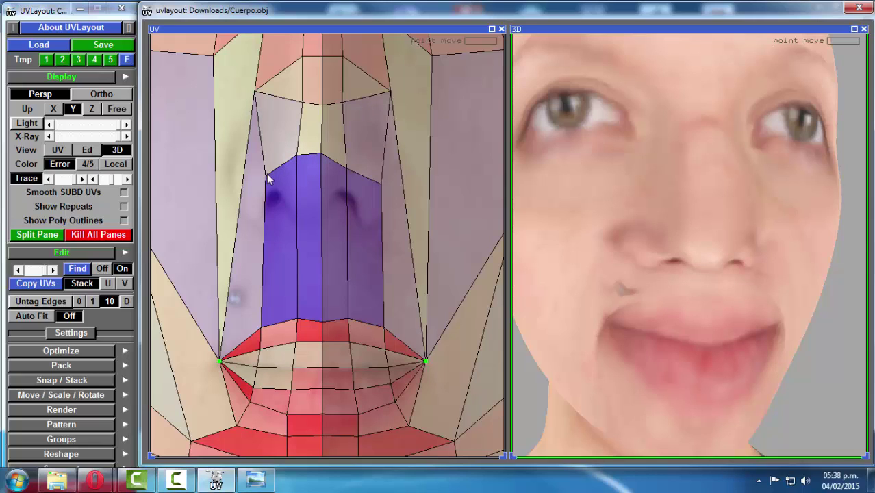
{"action": "left_click_drag", "start_coordinate": [268, 175], "coordinate": [265, 154]}
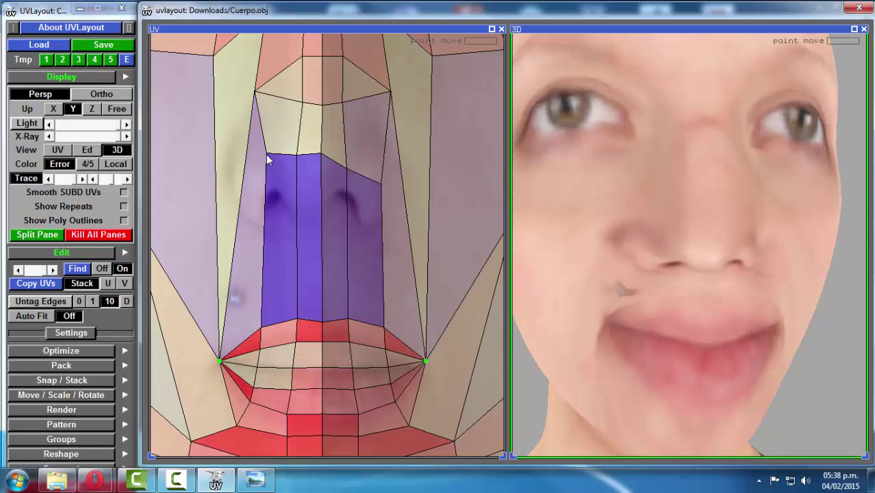
Step: Raise the mole-side and centre UV points of the upper lip's top row to just below the painted nostrils and mirror them
{"action": "left_click_drag", "start_coordinate": [261, 326], "coordinate": [265, 229]}
{"action": "left_click_drag", "start_coordinate": [296, 319], "coordinate": [293, 235]}
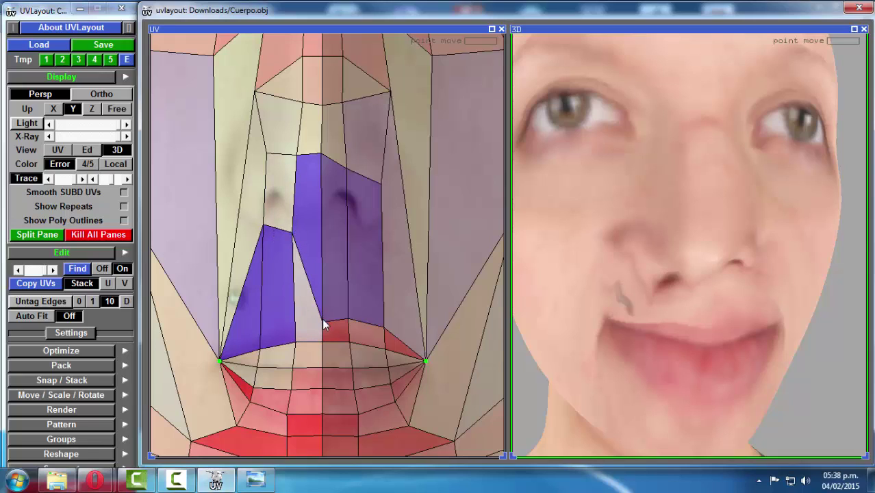
{"action": "left_click_drag", "start_coordinate": [322, 320], "coordinate": [320, 234]}
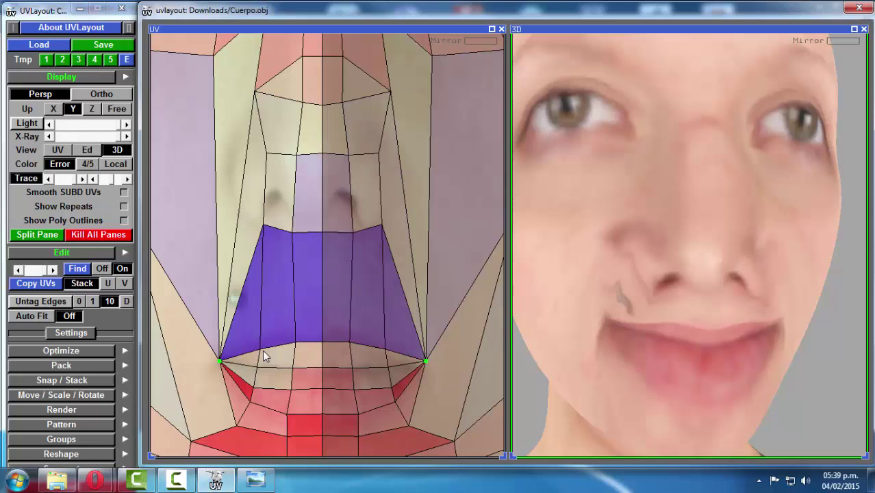
Step: Raise the mole-side and centre UV points of the next row down to a level line midway between nostrils and mouth corners
{"action": "left_click_drag", "start_coordinate": [261, 345], "coordinate": [261, 299]}
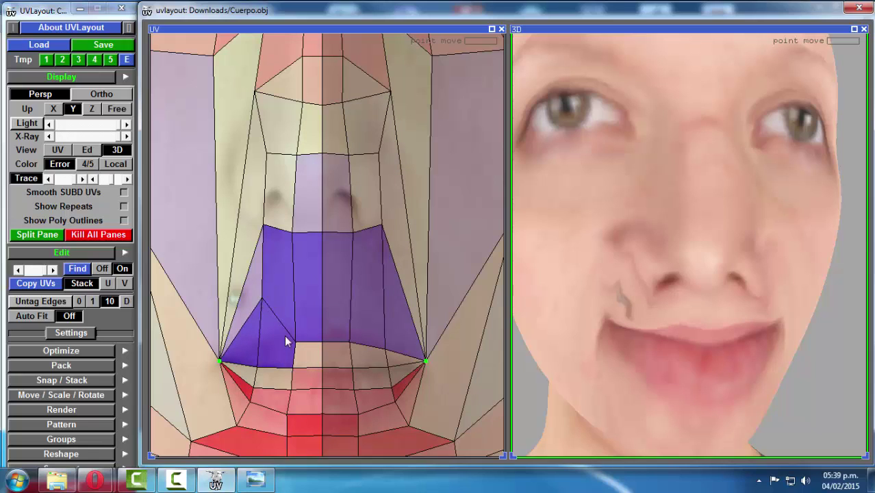
{"action": "left_click_drag", "start_coordinate": [296, 346], "coordinate": [291, 298]}
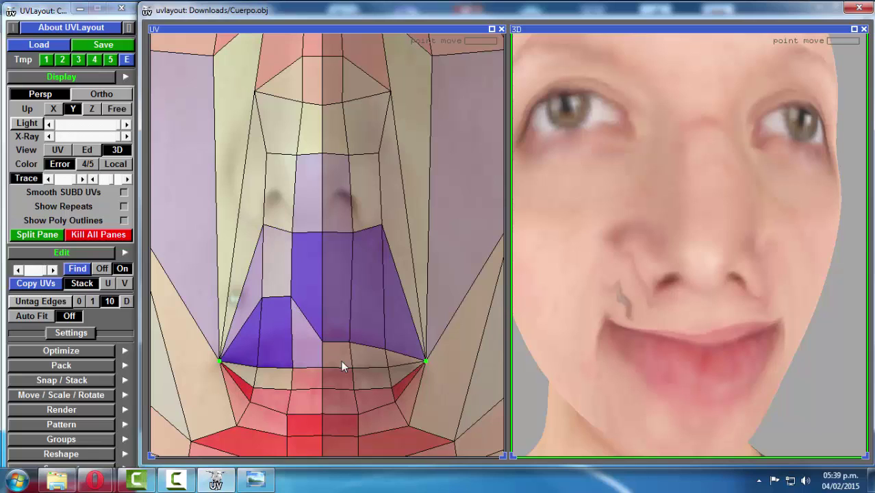
{"action": "left_click_drag", "start_coordinate": [321, 340], "coordinate": [322, 298]}
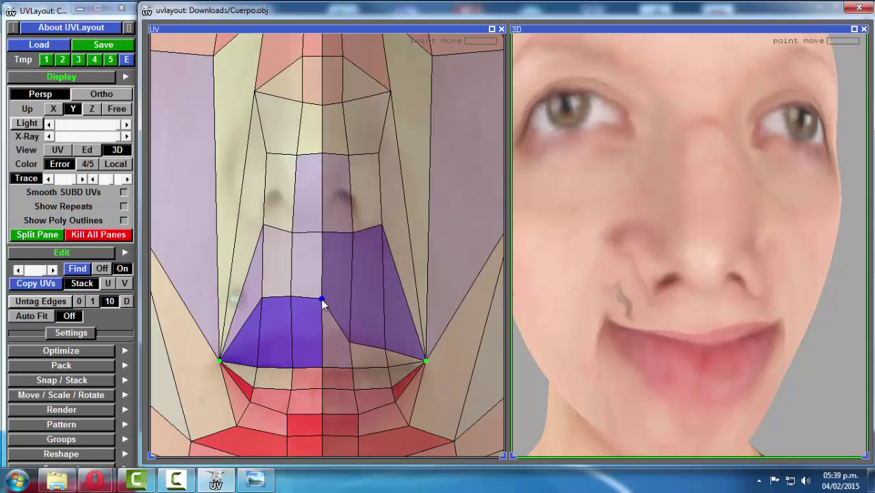
Step: Examine the whole head UV layout, then inspect the nose and mouth polygons against the traced face texture
{"action": "scroll", "coordinate": [321, 290], "scroll_direction": "down", "scroll_amount": 2}
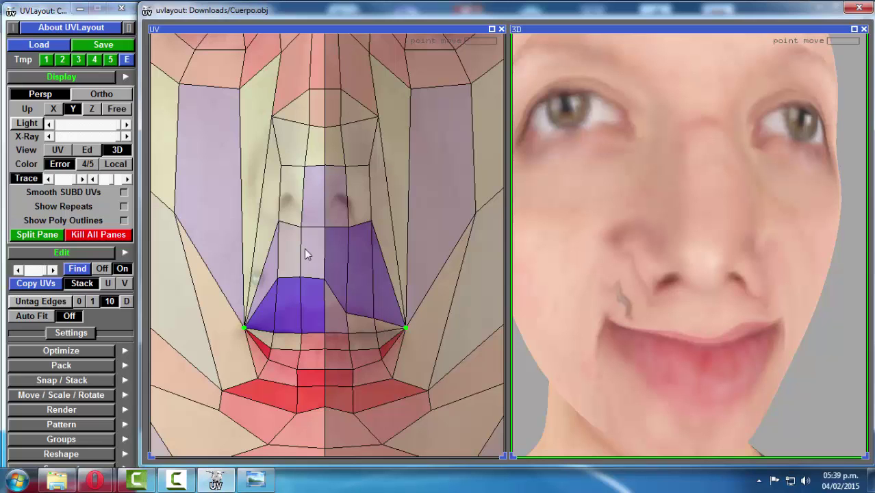
{"action": "scroll", "coordinate": [335, 206], "scroll_direction": "down", "scroll_amount": 5}
{"action": "scroll", "coordinate": [335, 211], "scroll_direction": "down", "scroll_amount": 3}
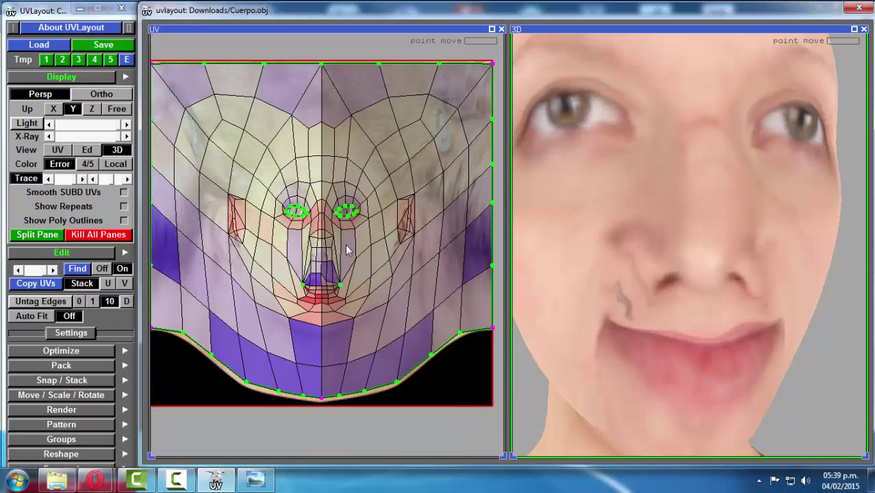
{"action": "scroll", "coordinate": [267, 182], "scroll_direction": "down", "scroll_amount": 2}
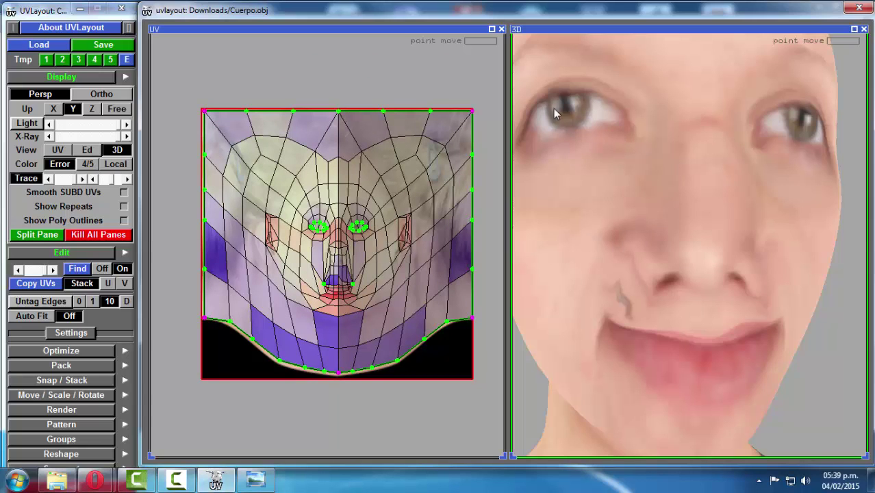
{"action": "scroll", "coordinate": [364, 137], "scroll_direction": "up", "scroll_amount": 3}
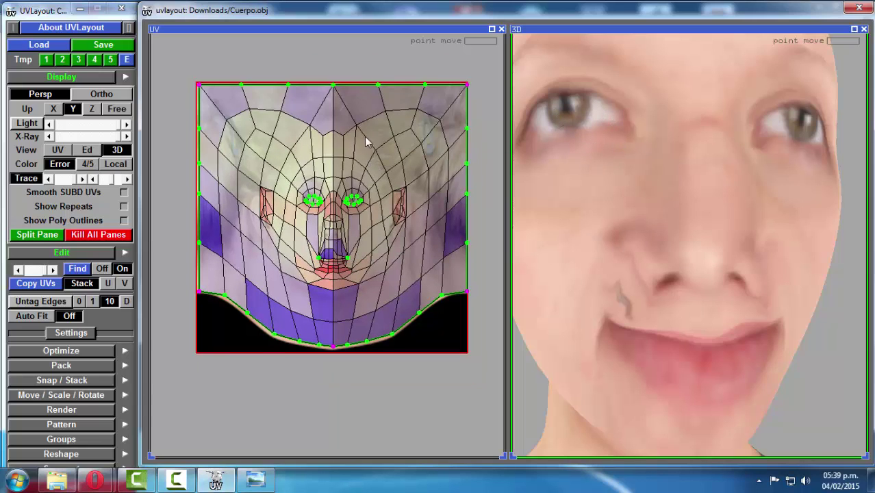
{"action": "scroll", "coordinate": [334, 164], "scroll_direction": "down", "scroll_amount": 1}
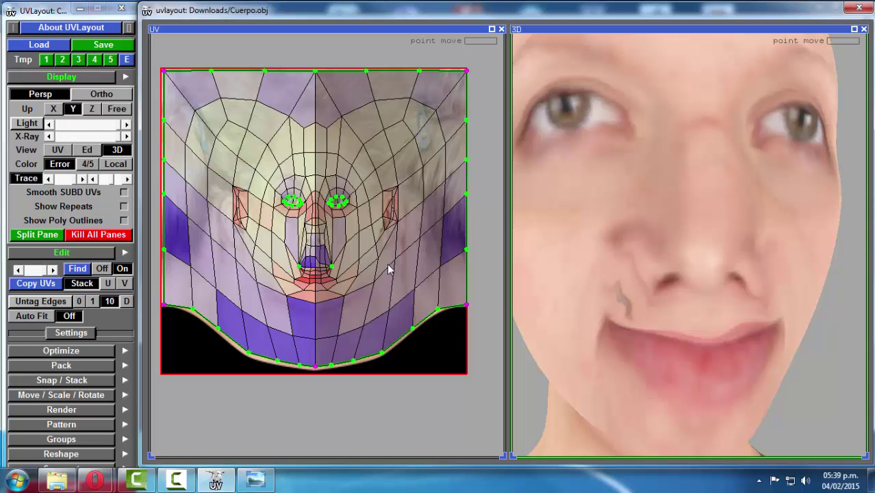
{"action": "scroll", "coordinate": [337, 278], "scroll_direction": "up", "scroll_amount": 3}
{"action": "scroll", "coordinate": [336, 277], "scroll_direction": "up", "scroll_amount": 2}
{"action": "middle_click_drag", "start_coordinate": [335, 244], "coordinate": [342, 178]}
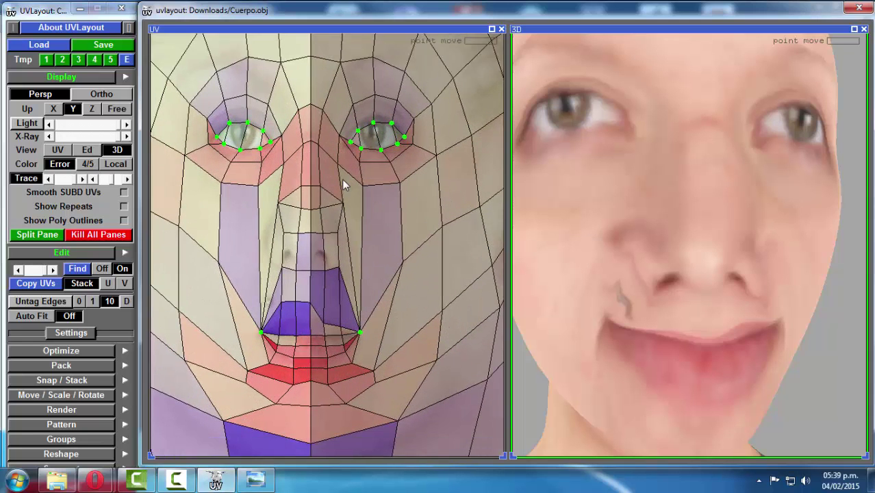
{"action": "middle_click_drag", "start_coordinate": [310, 227], "coordinate": [313, 209]}
{"action": "scroll", "coordinate": [313, 212], "scroll_direction": "up", "scroll_amount": 2}
{"action": "scroll", "coordinate": [302, 147], "scroll_direction": "down", "scroll_amount": 6}
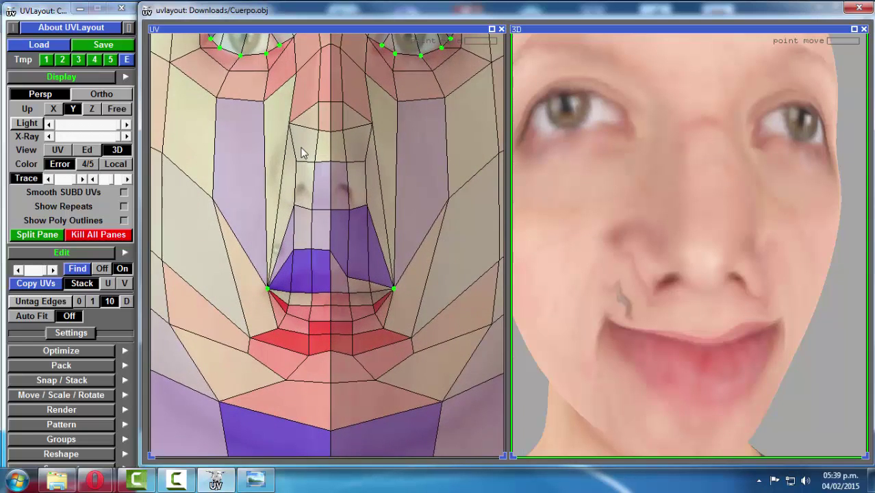
{"action": "scroll", "coordinate": [183, 109], "scroll_direction": "down", "scroll_amount": 1}
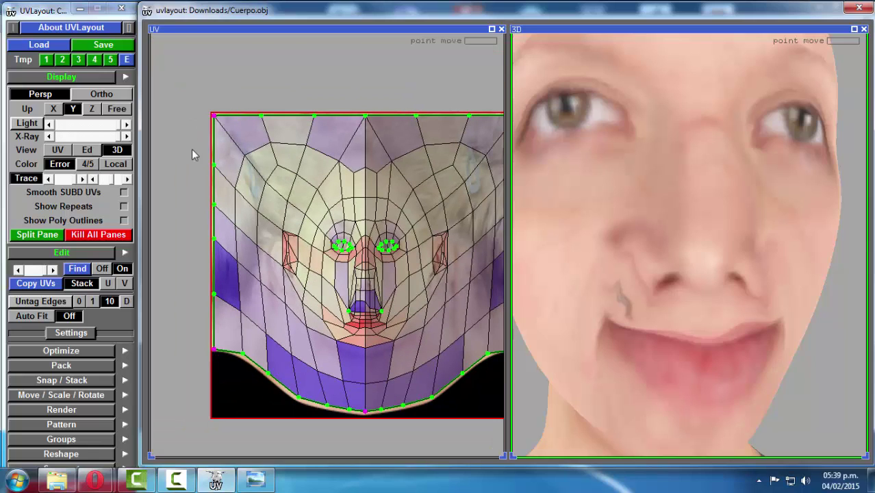
{"action": "middle_click_drag", "start_coordinate": [449, 364], "coordinate": [368, 303]}
{"action": "scroll", "coordinate": [368, 304], "scroll_direction": "down", "scroll_amount": 1}
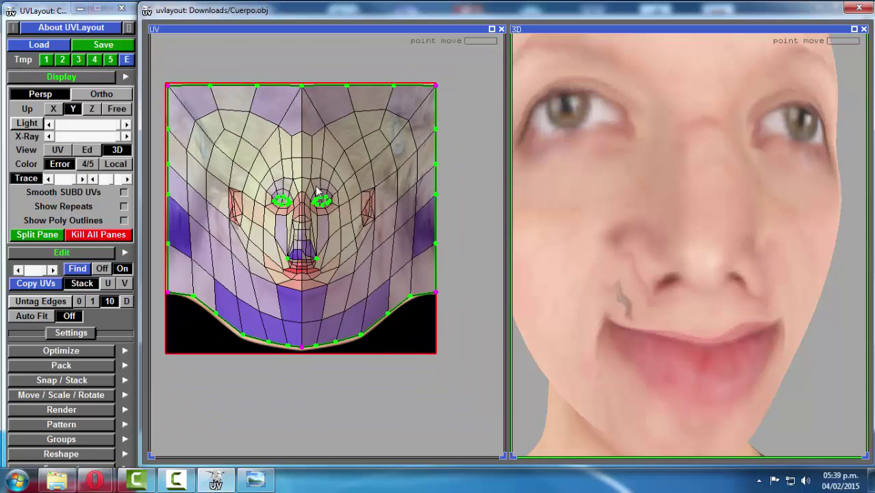
{"action": "scroll", "coordinate": [344, 140], "scroll_direction": "up", "scroll_amount": 5}
{"action": "right_click_drag", "start_coordinate": [313, 199], "coordinate": [299, 253]}
{"action": "middle_click_drag", "start_coordinate": [299, 252], "coordinate": [344, 124]}
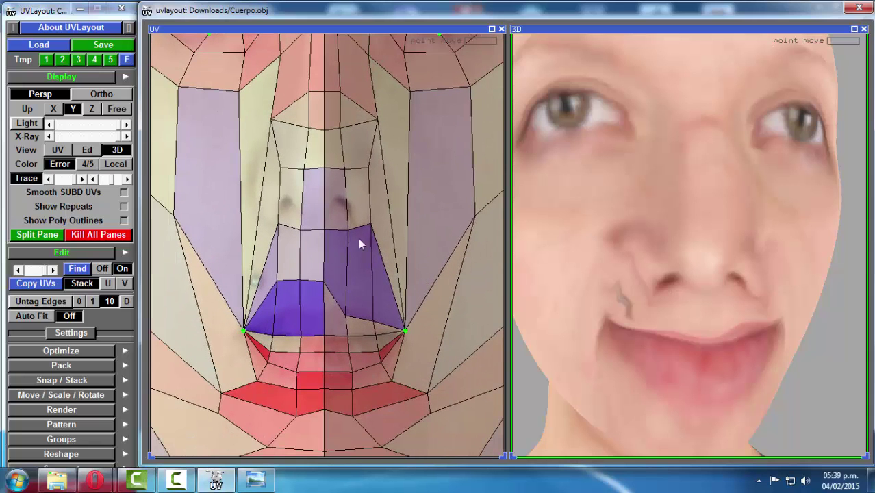
{"action": "scroll", "coordinate": [315, 212], "scroll_direction": "down", "scroll_amount": 2}
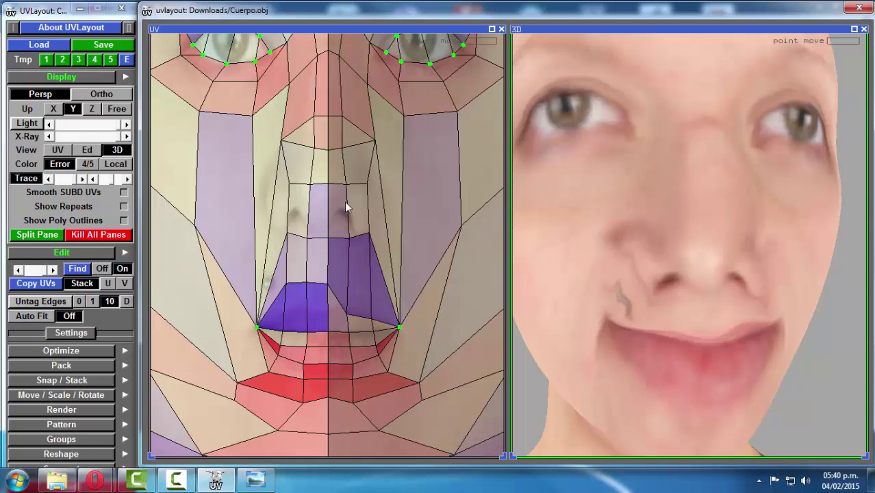
Step: Raise the two UV rows beneath the nose slightly on the mole side and centre, bringing the upper one to the nostrils' lower edge
{"action": "scroll", "coordinate": [344, 204], "scroll_direction": "up", "scroll_amount": 2}
{"action": "middle_click_drag", "start_coordinate": [292, 196], "coordinate": [316, 156]}
{"action": "left_click_drag", "start_coordinate": [339, 180], "coordinate": [336, 158]}
{"action": "left_click_drag", "start_coordinate": [293, 219], "coordinate": [290, 200]}
{"action": "left_click_drag", "start_coordinate": [317, 228], "coordinate": [336, 206]}
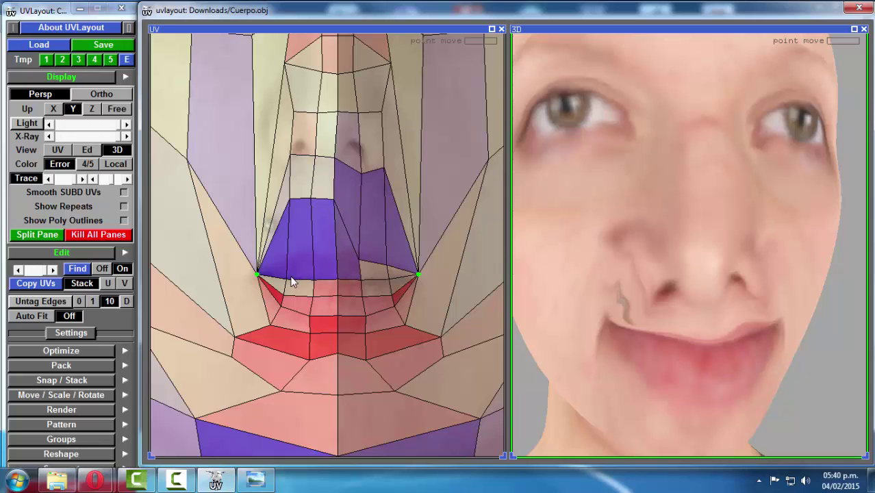
Step: Raise the mole-side and centre UV points of the row at the mouth line, then mirror them and check the 3D head
{"action": "left_click_drag", "start_coordinate": [288, 281], "coordinate": [289, 245]}
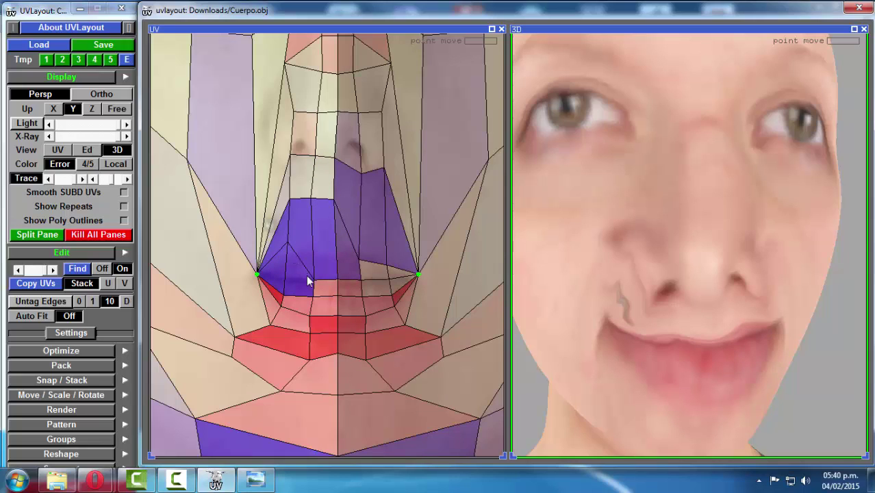
{"action": "left_click_drag", "start_coordinate": [313, 286], "coordinate": [333, 248]}
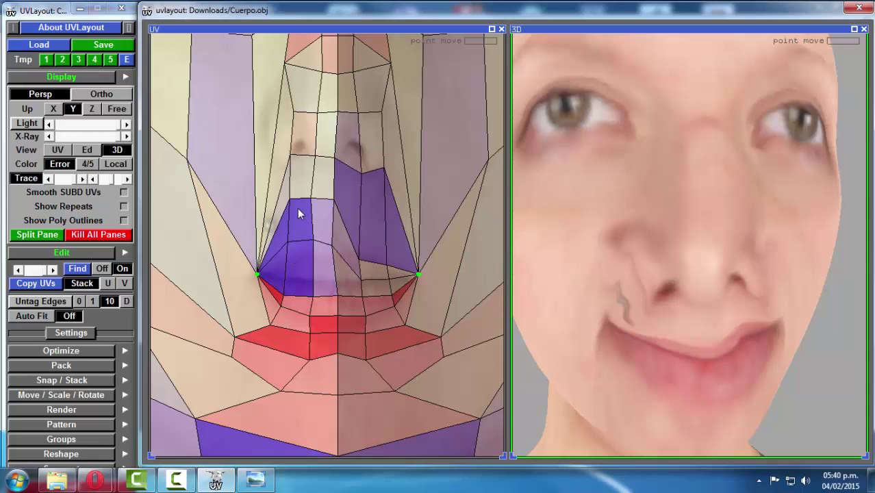
{"action": "key", "text": "m"}
{"action": "left_click_drag", "start_coordinate": [747, 315], "coordinate": [653, 302]}
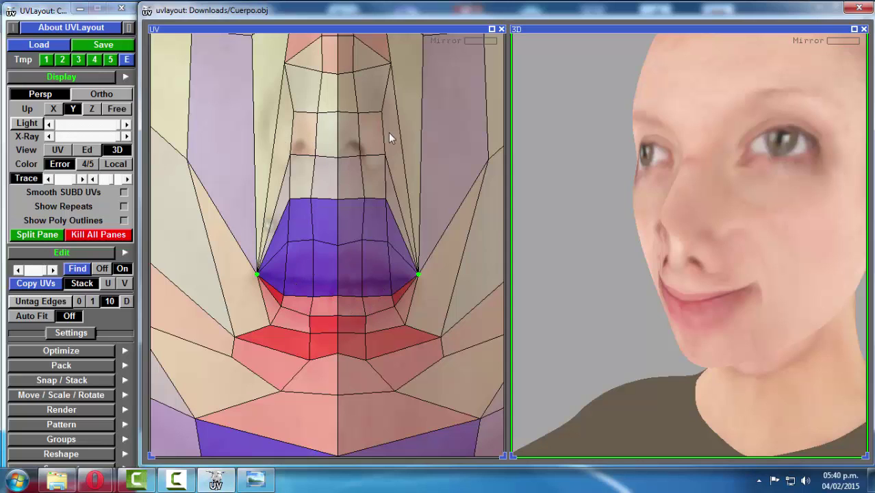
Step: Try to pull the nose and upper-lip UV rows upward along the centre line with Brush Move
{"action": "middle_click_drag", "start_coordinate": [288, 78], "coordinate": [288, 118]}
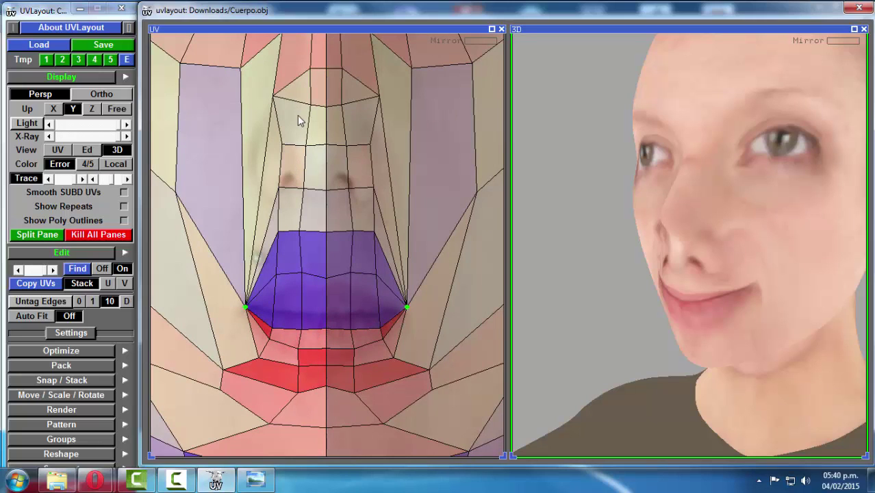
{"action": "middle_click_drag", "start_coordinate": [317, 131], "coordinate": [301, 193]}
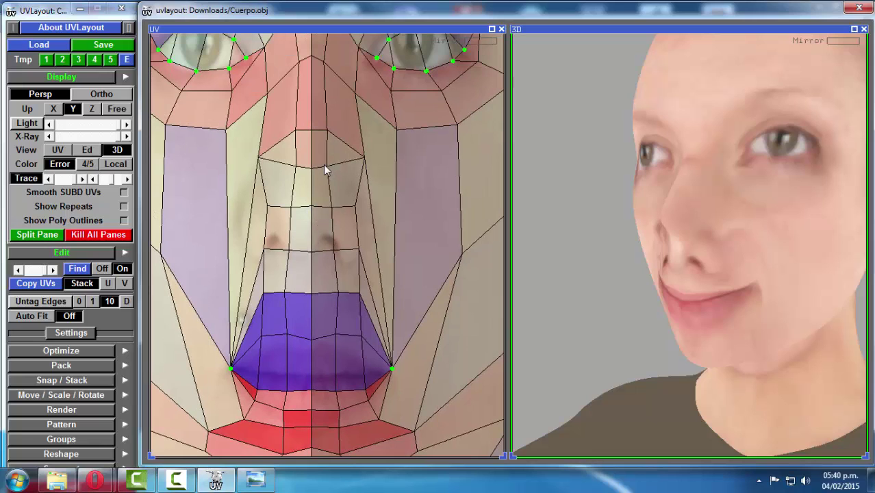
{"action": "key", "text": "space"}
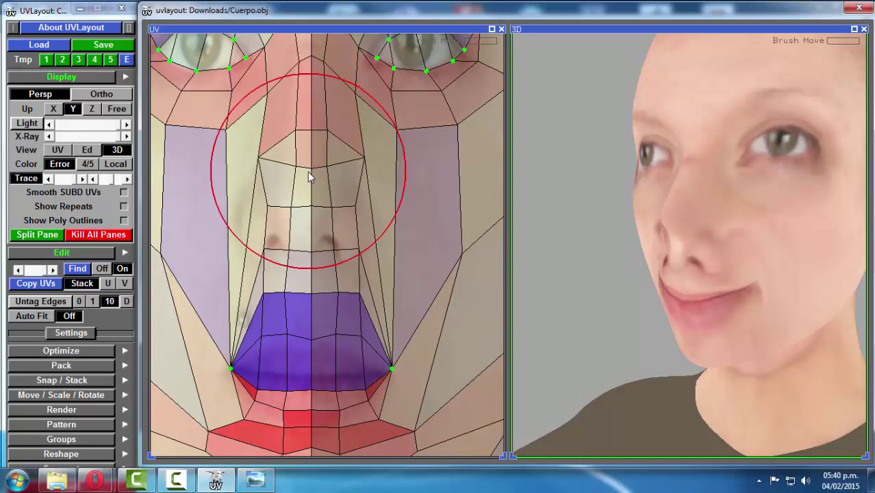
{"action": "mouse_move", "coordinate": [307, 172]}
{"action": "left_mouse_down"}
{"action": "mouse_move", "coordinate": [309, 193]}
{"action": "mouse_move", "coordinate": [309, 165]}
{"action": "left_mouse_up"}
{"action": "left_click_drag", "start_coordinate": [310, 260], "coordinate": [308, 217]}
{"action": "left_click_drag", "start_coordinate": [310, 283], "coordinate": [310, 240]}
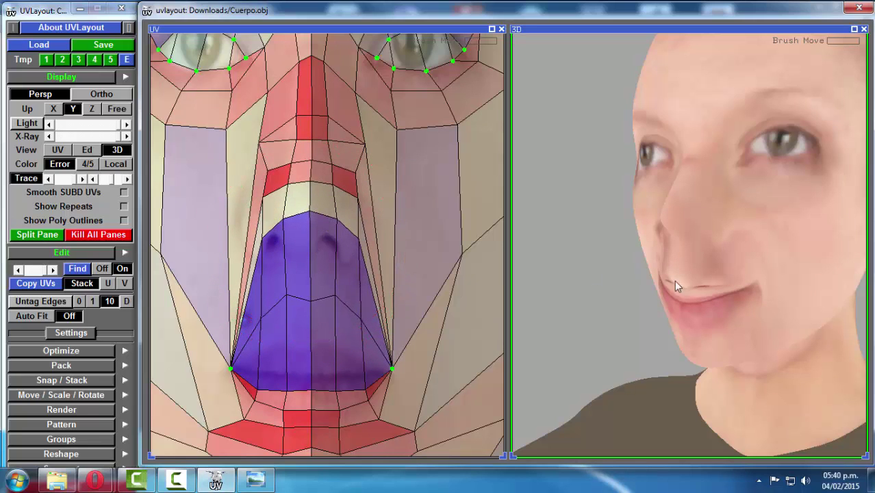
Step: Brush-move the nose UV rows down around the painted nostrils, mirror the mole side across, and check the nose in 3D
{"action": "mouse_move", "coordinate": [355, 253]}
{"action": "left_mouse_down"}
{"action": "mouse_move", "coordinate": [288, 198]}
{"action": "mouse_move", "coordinate": [300, 294]}
{"action": "mouse_move", "coordinate": [313, 260]}
{"action": "mouse_move", "coordinate": [353, 233]}
{"action": "mouse_move", "coordinate": [353, 246]}
{"action": "mouse_move", "coordinate": [306, 195]}
{"action": "mouse_move", "coordinate": [283, 221]}
{"action": "mouse_move", "coordinate": [284, 199]}
{"action": "mouse_move", "coordinate": [284, 209]}
{"action": "left_mouse_up"}
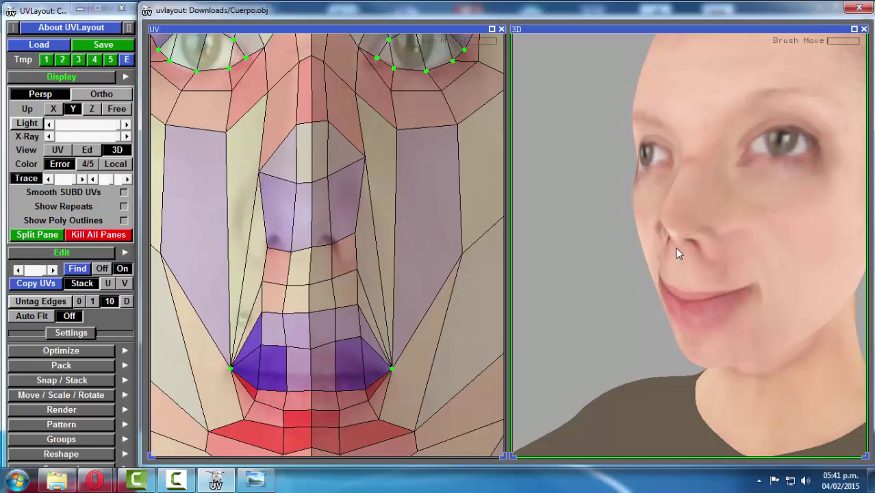
{"action": "mouse_move", "coordinate": [305, 183]}
{"action": "left_mouse_down"}
{"action": "mouse_move", "coordinate": [304, 213]}
{"action": "mouse_move", "coordinate": [298, 186]}
{"action": "left_mouse_up"}
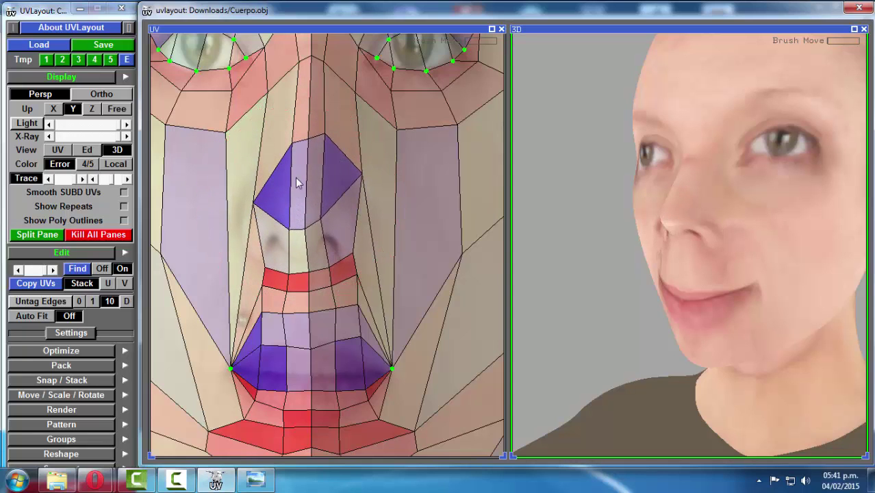
{"action": "left_click_drag", "start_coordinate": [302, 176], "coordinate": [296, 241]}
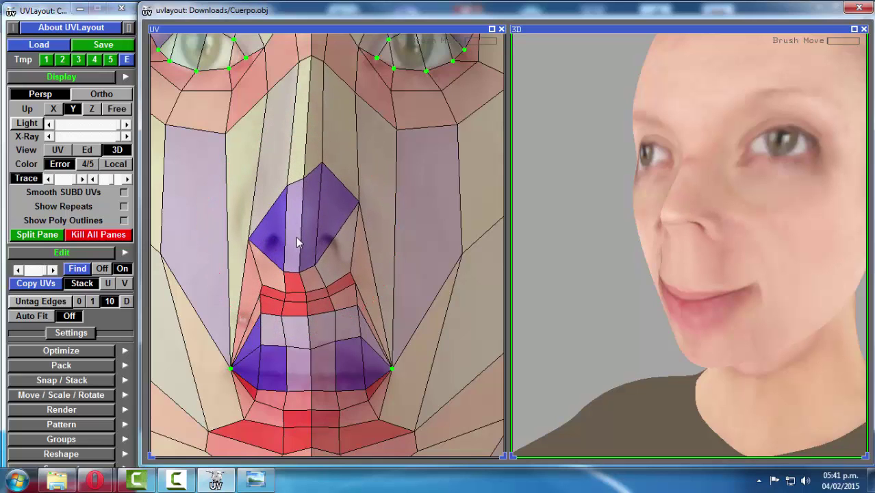
{"action": "left_click_drag", "start_coordinate": [609, 272], "coordinate": [712, 249]}
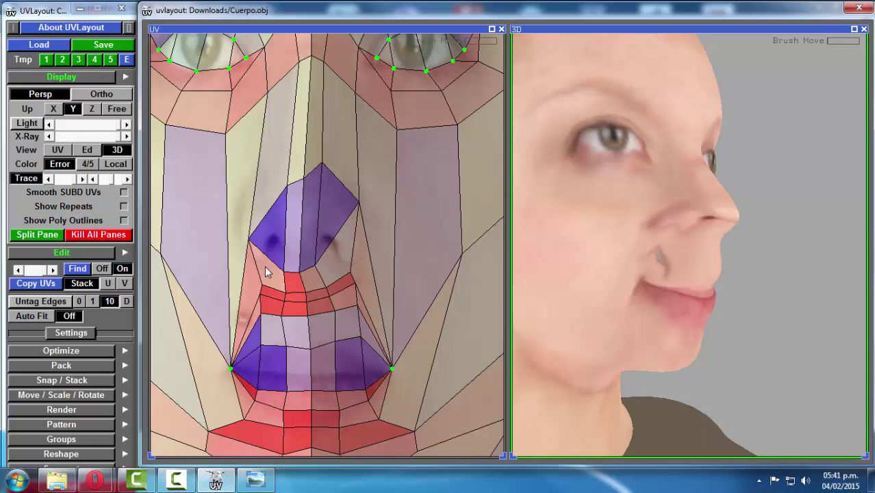
{"action": "key", "text": "s"}
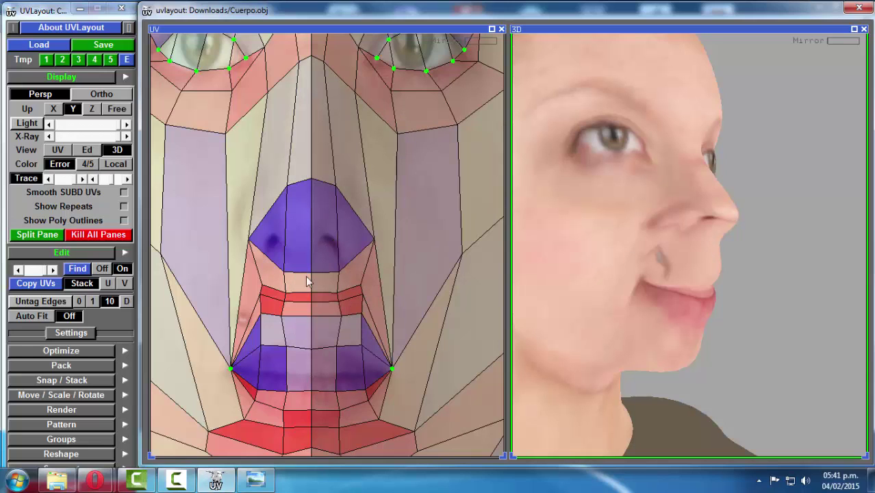
Step: Widen the mole-side nostril UVs, lower the nose tip's top edge, raise the centre point beneath it, mirror, and check in 3D
{"action": "middle_click_drag", "start_coordinate": [322, 254], "coordinate": [326, 213]}
{"action": "scroll", "coordinate": [326, 213], "scroll_direction": "up", "scroll_amount": 2}
{"action": "scroll", "coordinate": [301, 263], "scroll_direction": "up", "scroll_amount": 3}
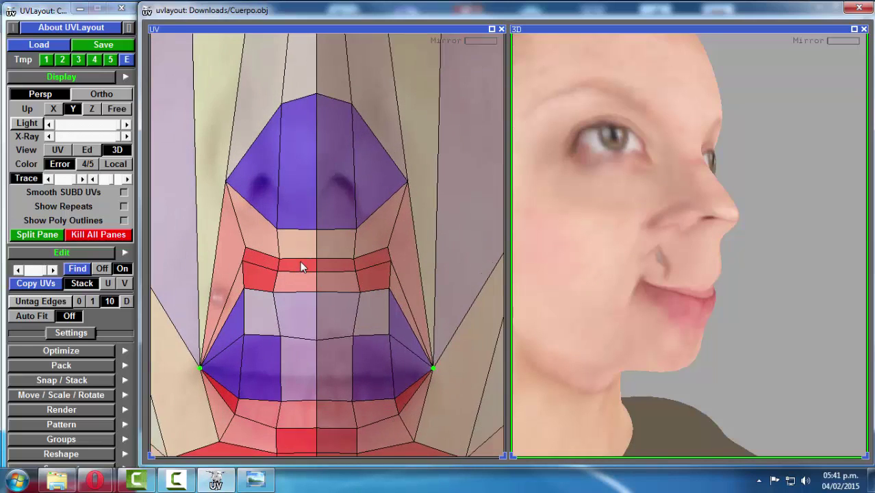
{"action": "left_click_drag", "start_coordinate": [223, 169], "coordinate": [209, 169]}
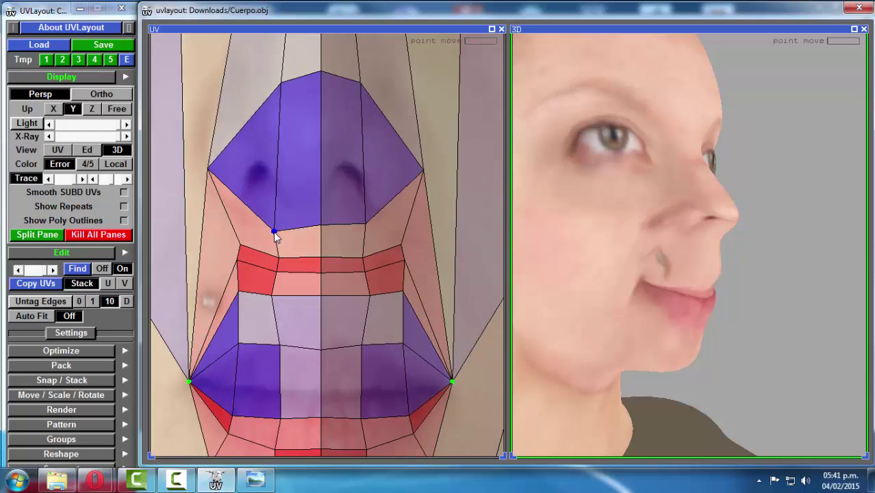
{"action": "left_click_drag", "start_coordinate": [320, 224], "coordinate": [316, 215]}
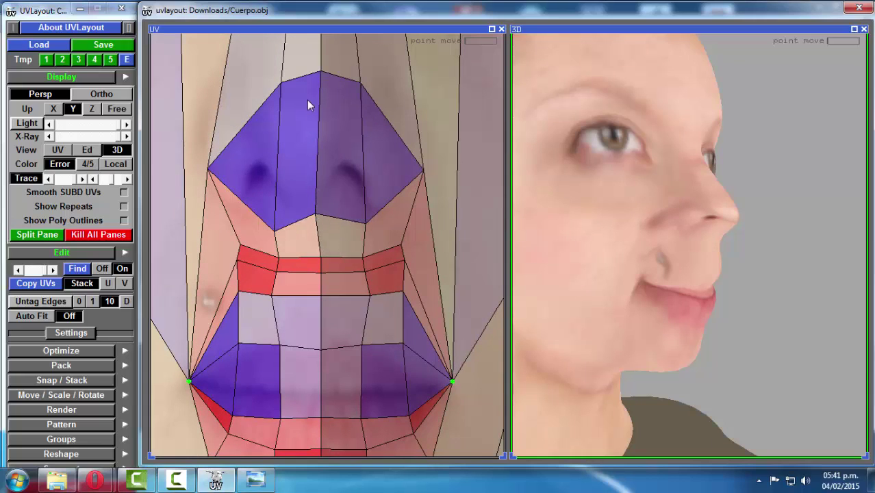
{"action": "left_click_drag", "start_coordinate": [283, 83], "coordinate": [267, 106]}
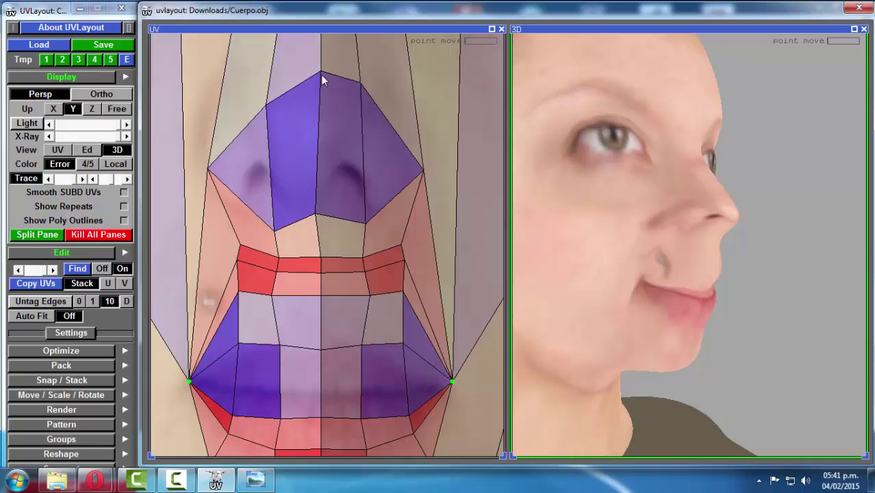
{"action": "left_click_drag", "start_coordinate": [321, 71], "coordinate": [311, 102]}
{"action": "key", "text": "s"}
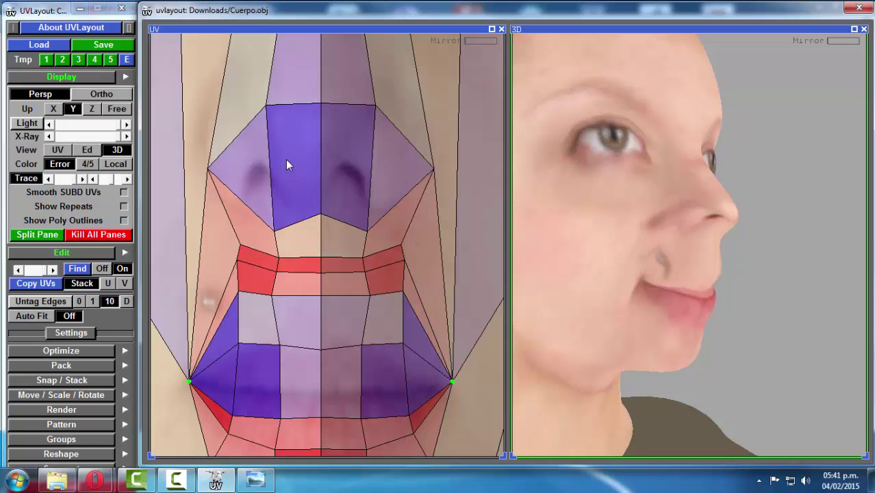
{"action": "left_click_drag", "start_coordinate": [649, 244], "coordinate": [628, 226]}
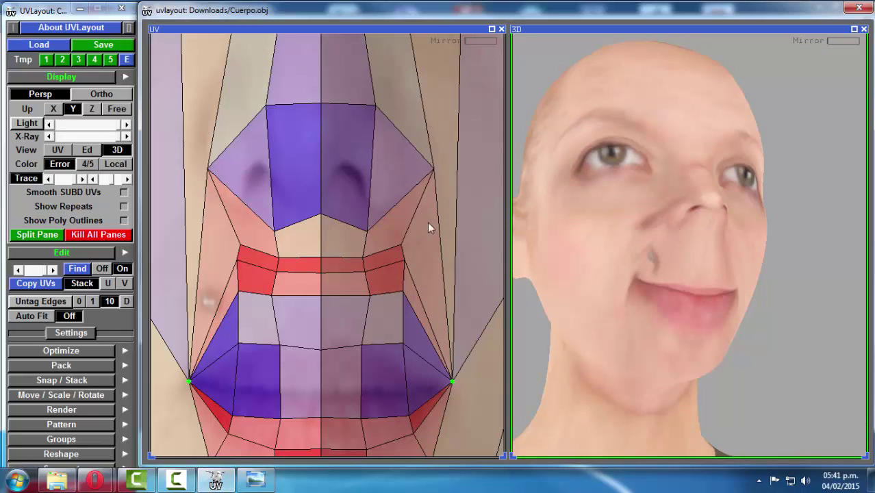
Step: Raise the mole-side and centre points of the two UV rows below the nose tip to frame the painted nostril
{"action": "left_click_drag", "start_coordinate": [273, 232], "coordinate": [271, 153]}
{"action": "left_click_drag", "start_coordinate": [321, 206], "coordinate": [319, 152]}
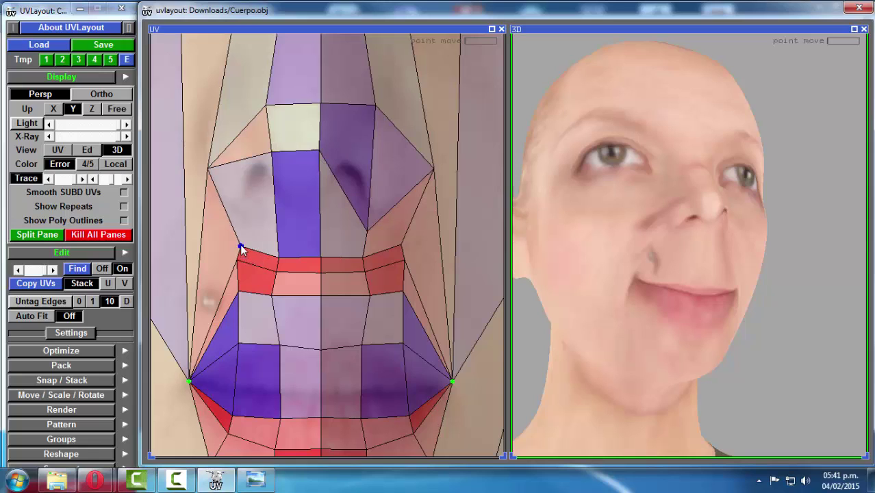
{"action": "left_click_drag", "start_coordinate": [239, 247], "coordinate": [238, 223]}
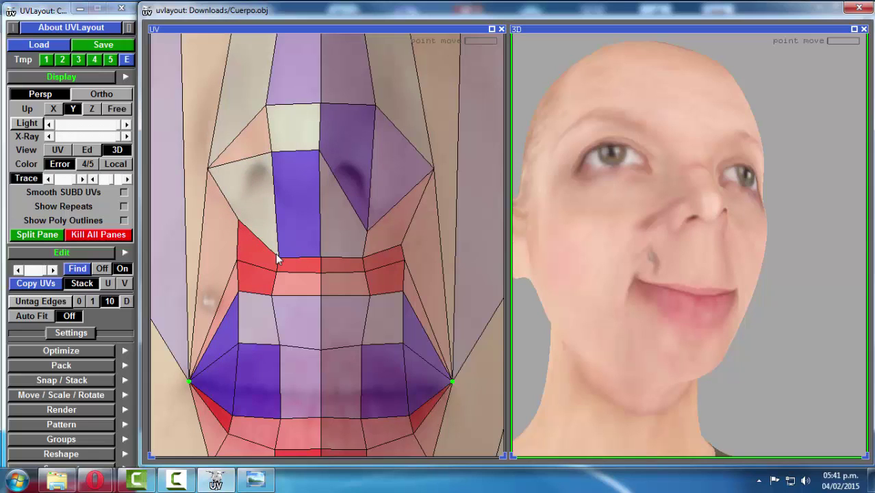
{"action": "left_click_drag", "start_coordinate": [277, 257], "coordinate": [280, 200]}
{"action": "left_click_drag", "start_coordinate": [324, 259], "coordinate": [317, 208]}
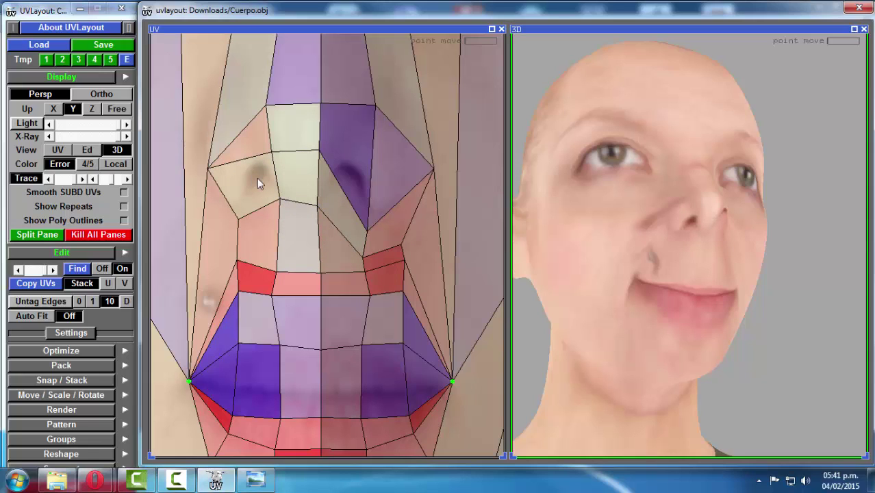
Step: Mirror the raised nose UVs to the other side and inspect the nostrils on the 3D head from several angles
{"action": "key", "text": "s"}
{"action": "mouse_move", "coordinate": [595, 255]}
{"action": "left_mouse_down"}
{"action": "mouse_move", "coordinate": [573, 256]}
{"action": "mouse_move", "coordinate": [590, 264]}
{"action": "left_mouse_up"}
{"action": "middle_click_drag", "start_coordinate": [590, 262], "coordinate": [654, 254]}
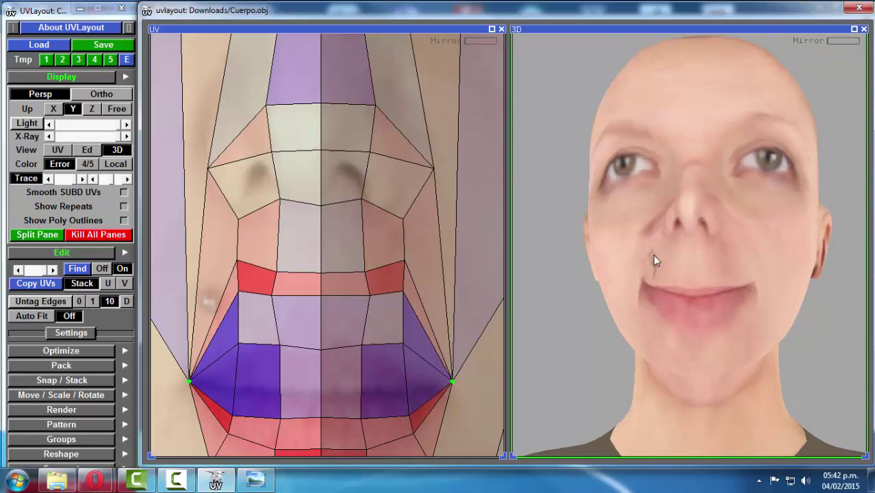
{"action": "middle_click_drag", "start_coordinate": [673, 226], "coordinate": [709, 206]}
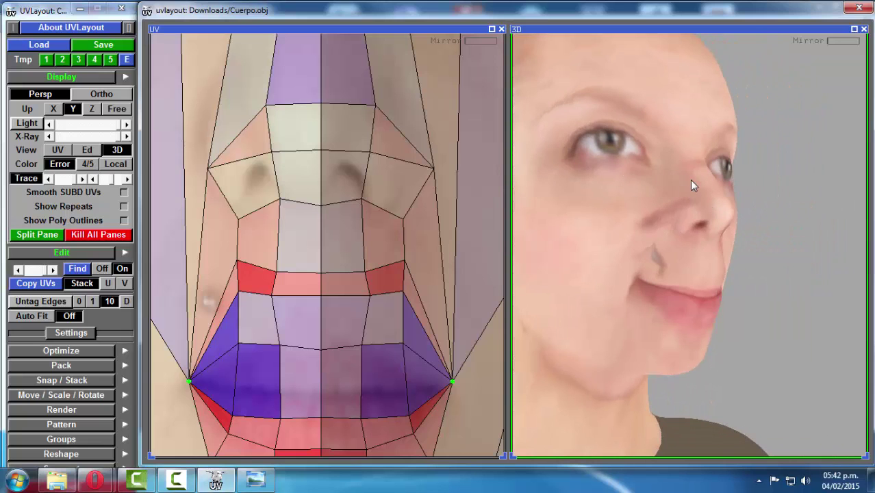
Step: Examine the nose and mouth UVs against the face texture, from the whole head layout to close range
{"action": "scroll", "coordinate": [326, 150], "scroll_direction": "down", "scroll_amount": 5}
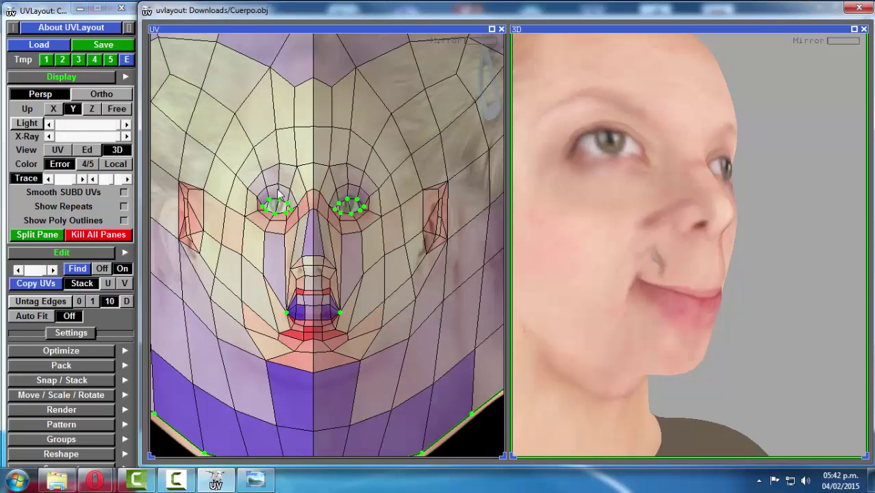
{"action": "middle_click_drag", "start_coordinate": [308, 203], "coordinate": [312, 136]}
{"action": "right_click_drag", "start_coordinate": [312, 136], "coordinate": [314, 211]}
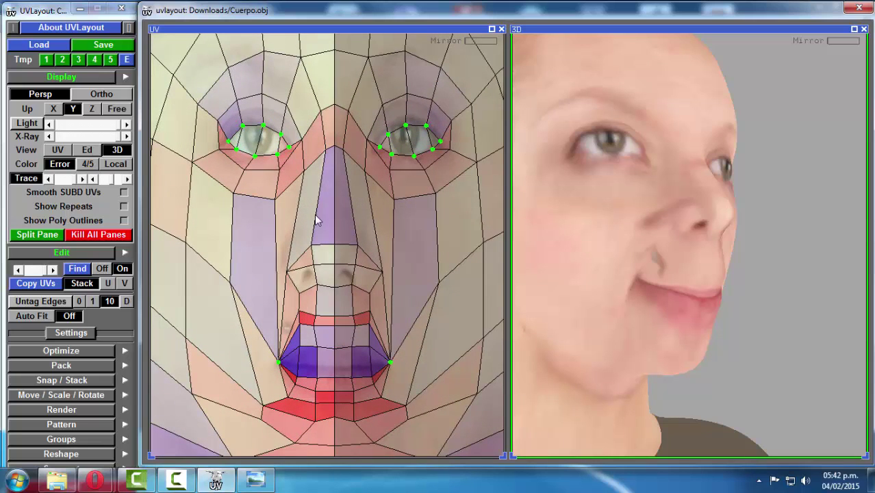
{"action": "scroll", "coordinate": [319, 185], "scroll_direction": "down", "scroll_amount": 3}
{"action": "scroll", "coordinate": [320, 149], "scroll_direction": "down", "scroll_amount": 3}
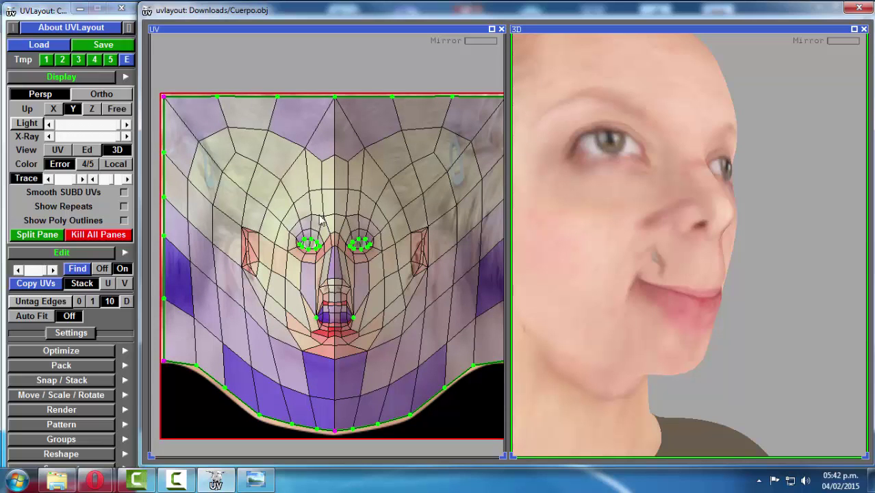
{"action": "scroll", "coordinate": [304, 201], "scroll_direction": "up", "scroll_amount": 4}
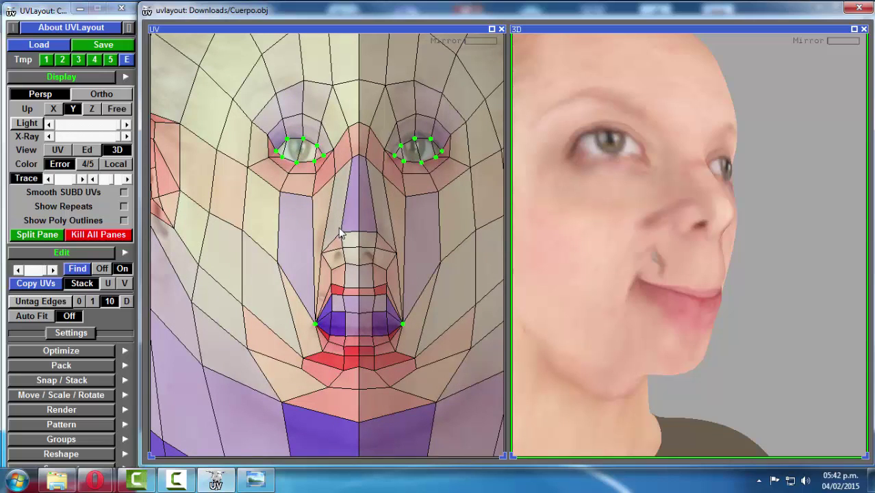
{"action": "middle_click_drag", "start_coordinate": [362, 196], "coordinate": [304, 93]}
{"action": "scroll", "coordinate": [314, 156], "scroll_direction": "up", "scroll_amount": 2}
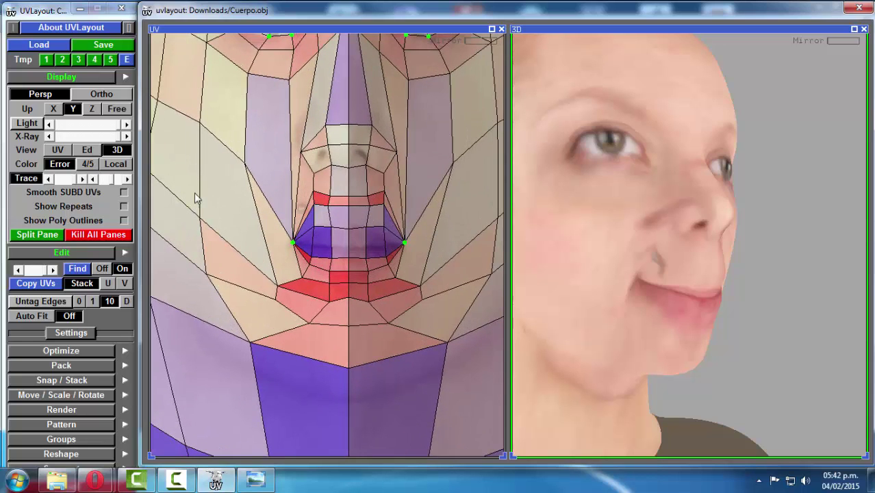
{"action": "middle_click_drag", "start_coordinate": [326, 199], "coordinate": [323, 224]}
{"action": "scroll", "coordinate": [324, 225], "scroll_direction": "up", "scroll_amount": 2}
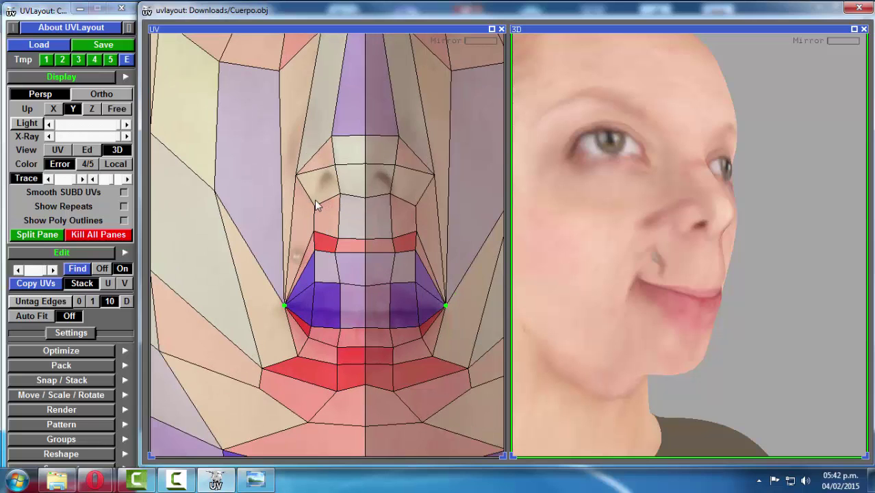
Step: Raise the mole-side and centre points of the nostril-base UV row and the row beneath it, then mirror them
{"action": "scroll", "coordinate": [317, 202], "scroll_direction": "up", "scroll_amount": 3}
{"action": "left_click_drag", "start_coordinate": [322, 226], "coordinate": [364, 191]}
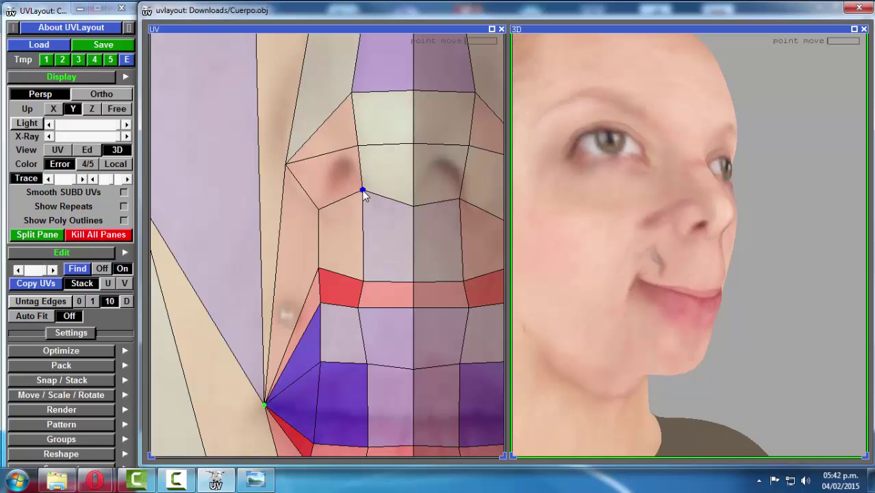
{"action": "left_click_drag", "start_coordinate": [414, 208], "coordinate": [411, 193]}
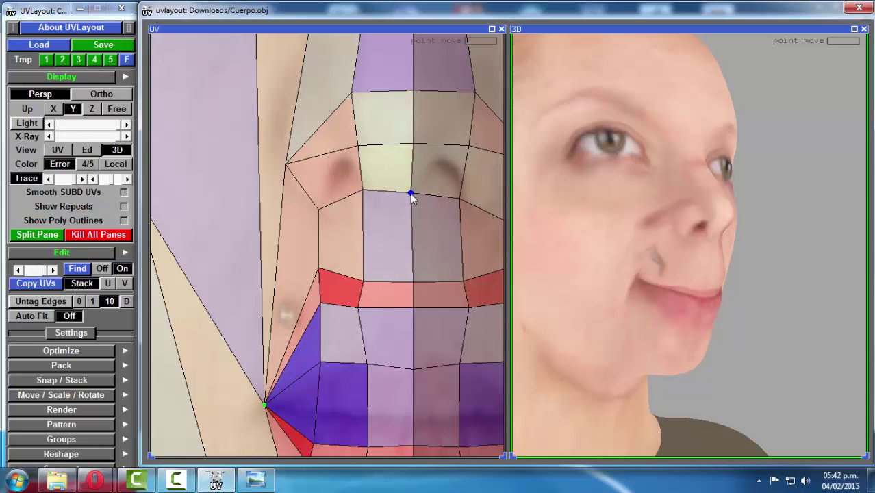
{"action": "middle_click_drag", "start_coordinate": [406, 231], "coordinate": [352, 179]}
{"action": "scroll", "coordinate": [337, 205], "scroll_direction": "up", "scroll_amount": 1}
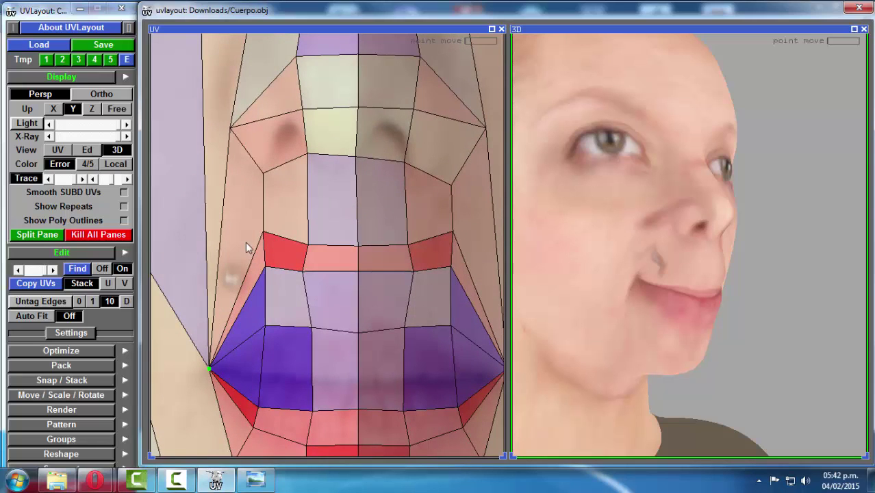
{"action": "left_click_drag", "start_coordinate": [262, 240], "coordinate": [263, 205]}
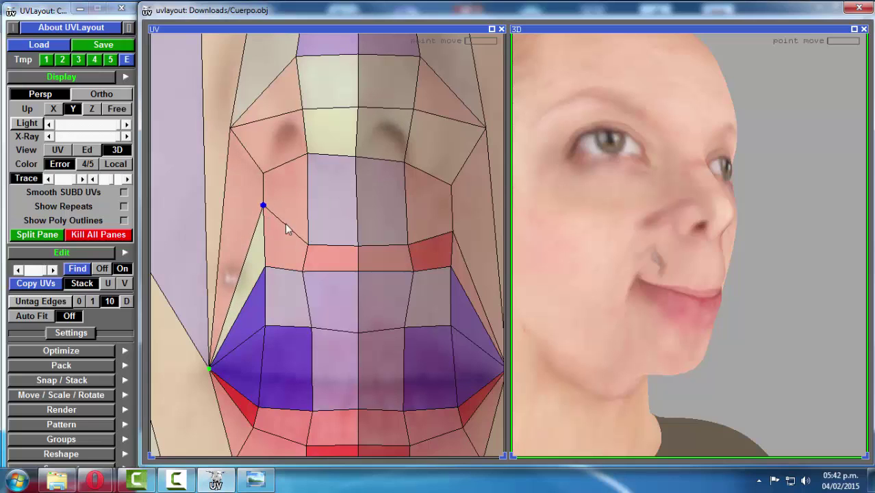
{"action": "left_click_drag", "start_coordinate": [313, 243], "coordinate": [309, 213]}
{"action": "left_click_drag", "start_coordinate": [355, 240], "coordinate": [356, 206]}
{"action": "key", "text": "m"}
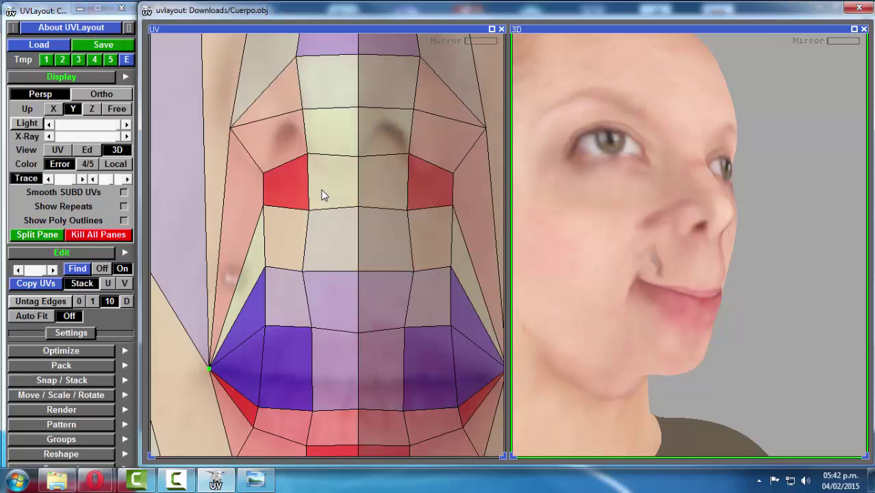
Step: Review the mirrored nose and mouth on the 3D head and across the whole head UV layout
{"action": "scroll", "coordinate": [354, 234], "scroll_direction": "down", "scroll_amount": 5}
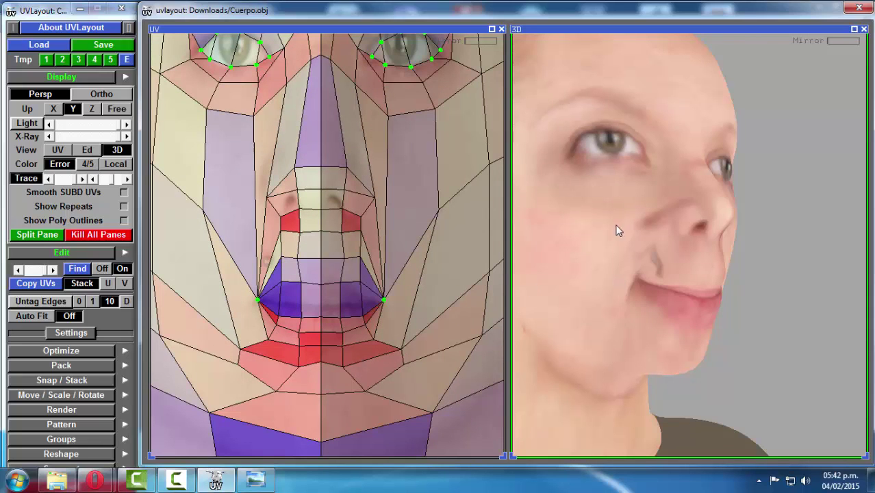
{"action": "scroll", "coordinate": [618, 223], "scroll_direction": "down", "scroll_amount": 2}
{"action": "scroll", "coordinate": [619, 224], "scroll_direction": "down", "scroll_amount": 2}
{"action": "scroll", "coordinate": [374, 235], "scroll_direction": "down", "scroll_amount": 4}
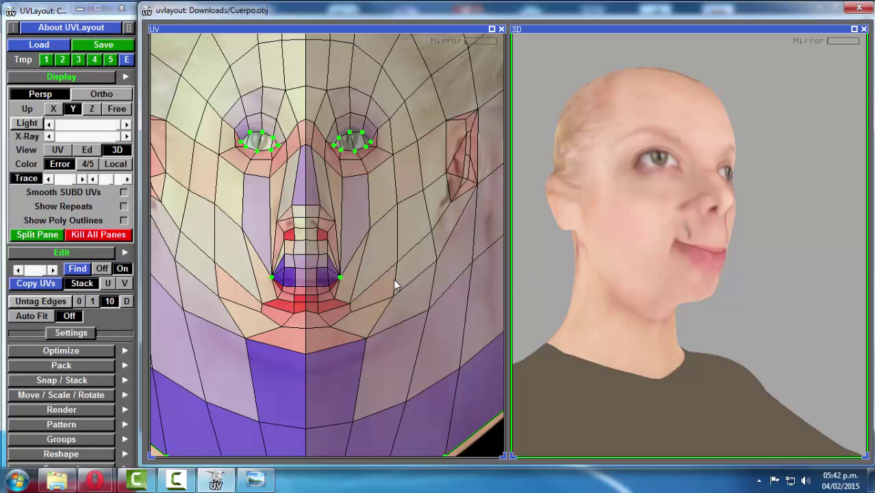
{"action": "scroll", "coordinate": [356, 270], "scroll_direction": "down", "scroll_amount": 3}
{"action": "middle_click_drag", "start_coordinate": [330, 204], "coordinate": [333, 216]}
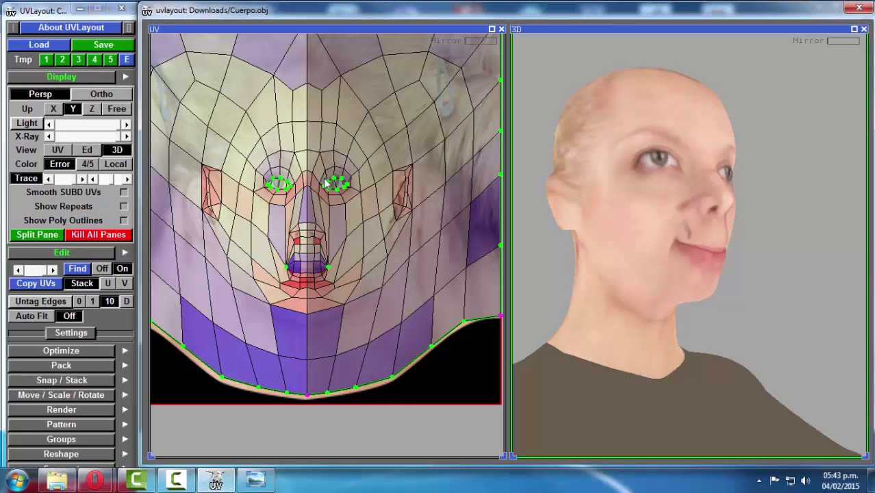
{"action": "middle_click_drag", "start_coordinate": [302, 218], "coordinate": [298, 239]}
{"action": "scroll", "coordinate": [302, 202], "scroll_direction": "down", "scroll_amount": 3}
{"action": "scroll", "coordinate": [306, 150], "scroll_direction": "up", "scroll_amount": 3}
{"action": "scroll", "coordinate": [297, 222], "scroll_direction": "down", "scroll_amount": 2}
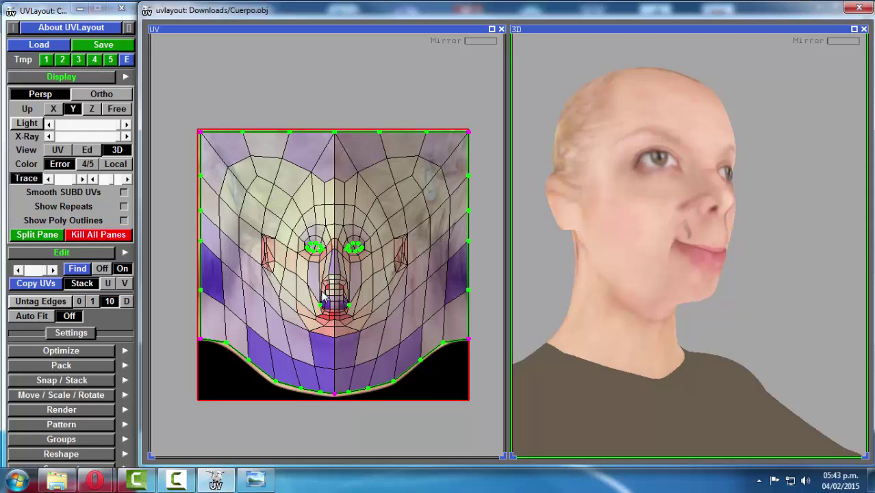
{"action": "scroll", "coordinate": [311, 188], "scroll_direction": "up", "scroll_amount": 4}
{"action": "middle_click_drag", "start_coordinate": [323, 296], "coordinate": [319, 258]}
{"action": "scroll", "coordinate": [320, 256], "scroll_direction": "down", "scroll_amount": 4}
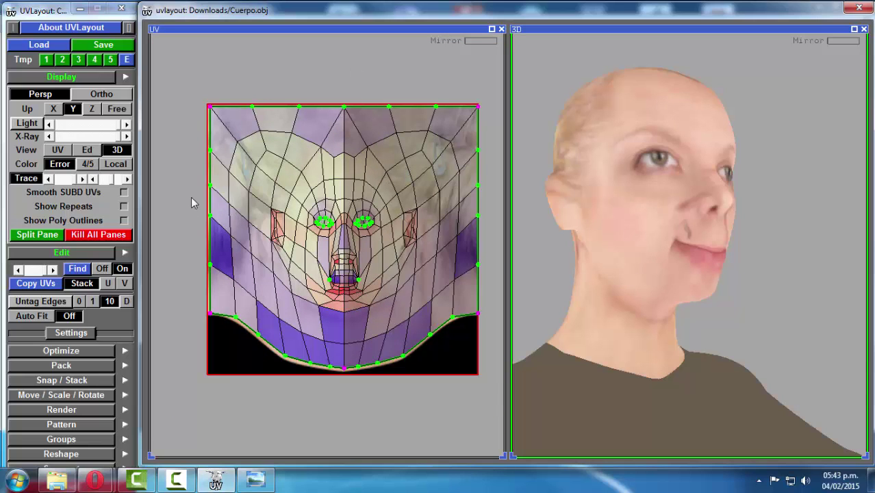
{"action": "scroll", "coordinate": [316, 230], "scroll_direction": "up", "scroll_amount": 3}
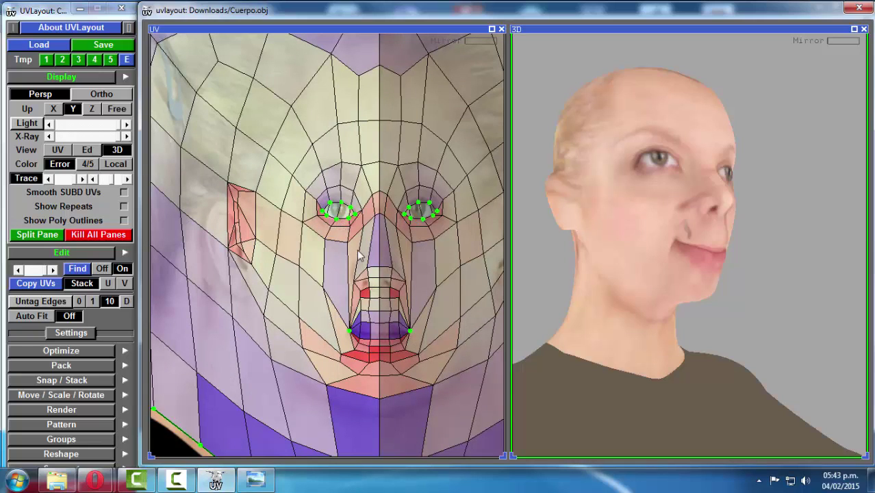
Step: Raise the centre point of the nostril-base UV row and the row beneath it on the mole side, then check the face in 3D
{"action": "scroll", "coordinate": [335, 218], "scroll_direction": "up", "scroll_amount": 4}
{"action": "middle_click_drag", "start_coordinate": [331, 229], "coordinate": [311, 131]}
{"action": "right_click_drag", "start_coordinate": [312, 137], "coordinate": [319, 179]}
{"action": "middle_click_drag", "start_coordinate": [317, 211], "coordinate": [315, 209], "text": "ctrl"}
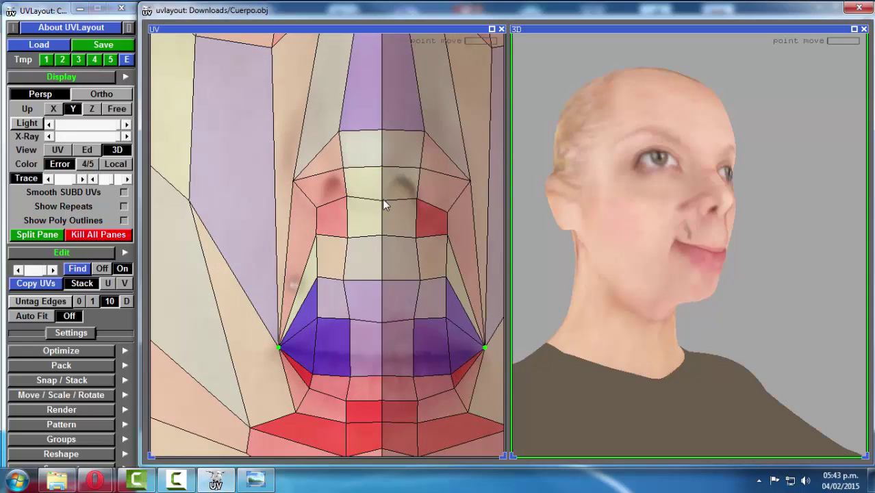
{"action": "middle_click_drag", "start_coordinate": [382, 200], "coordinate": [383, 197], "text": "ctrl"}
{"action": "left_click_drag", "start_coordinate": [315, 237], "coordinate": [346, 226]}
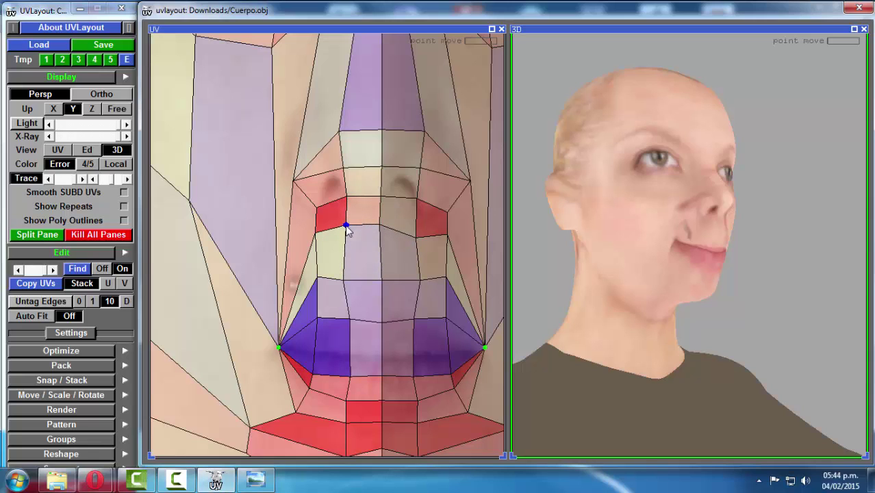
{"action": "right_click_drag", "start_coordinate": [682, 258], "coordinate": [689, 255]}
{"action": "left_click_drag", "start_coordinate": [689, 255], "coordinate": [664, 211]}
{"action": "right_click_drag", "start_coordinate": [663, 211], "coordinate": [687, 225]}
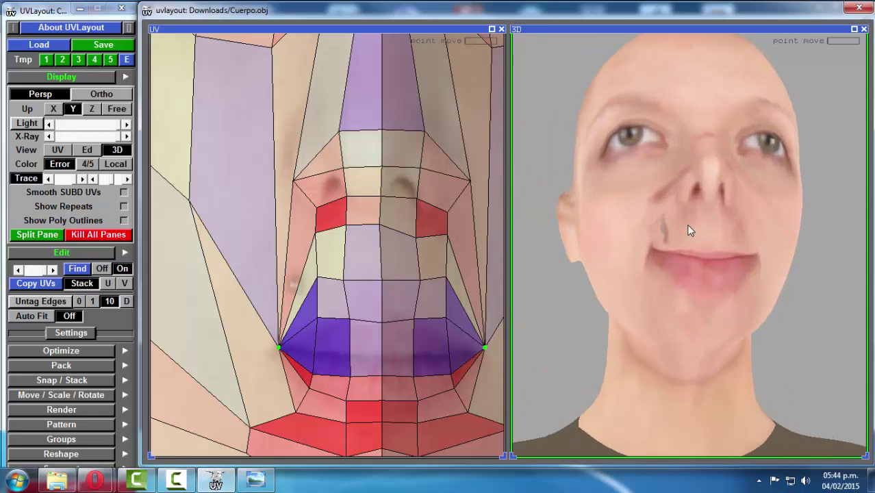
Step: Lower the mole-side and centre points of the two upper-lip UV rows, mirror them, and inspect the mouth in 3D from the side
{"action": "left_click_drag", "start_coordinate": [317, 277], "coordinate": [347, 286]}
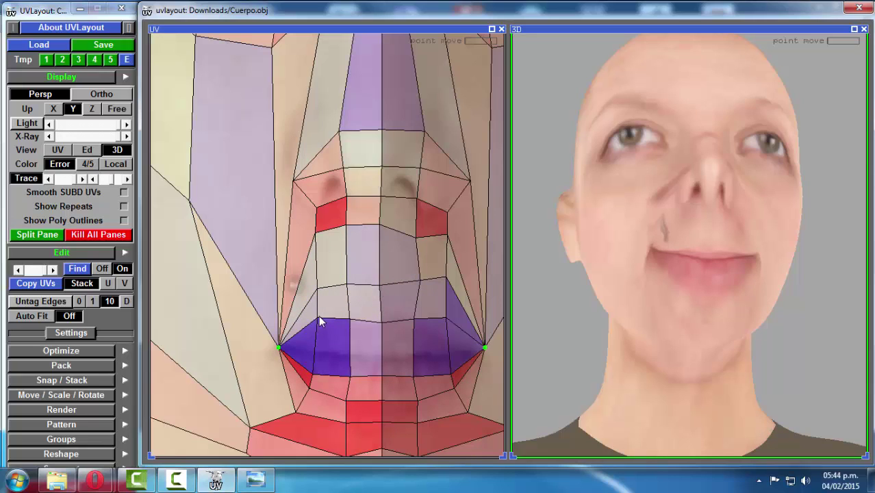
{"action": "left_click_drag", "start_coordinate": [314, 328], "coordinate": [378, 330]}
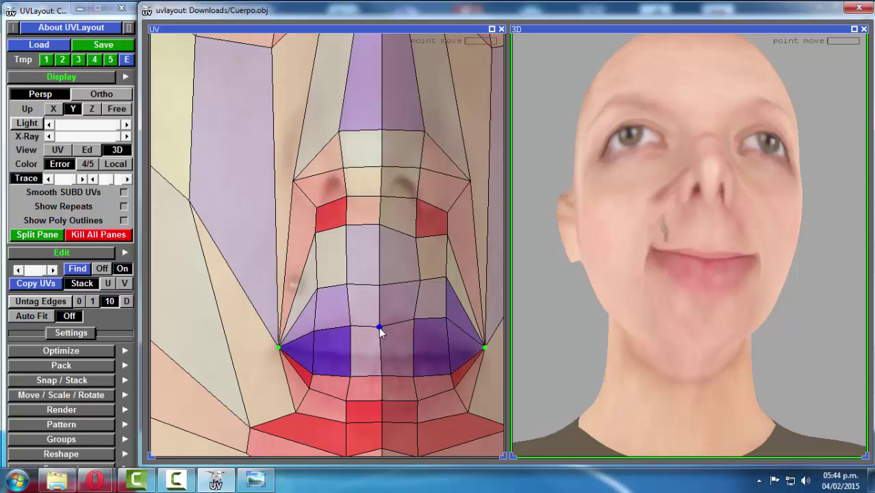
{"action": "key", "text": "s"}
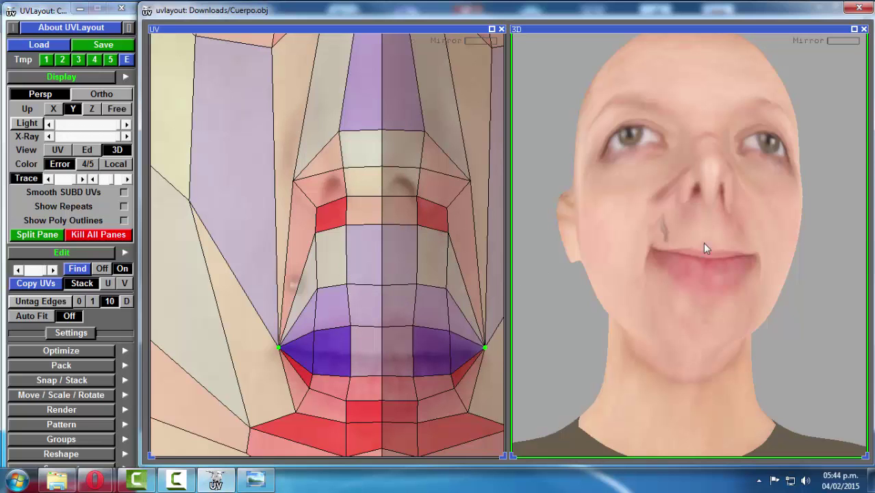
{"action": "left_click_drag", "start_coordinate": [704, 241], "coordinate": [739, 229]}
{"action": "middle_click_drag", "start_coordinate": [739, 235], "coordinate": [724, 254]}
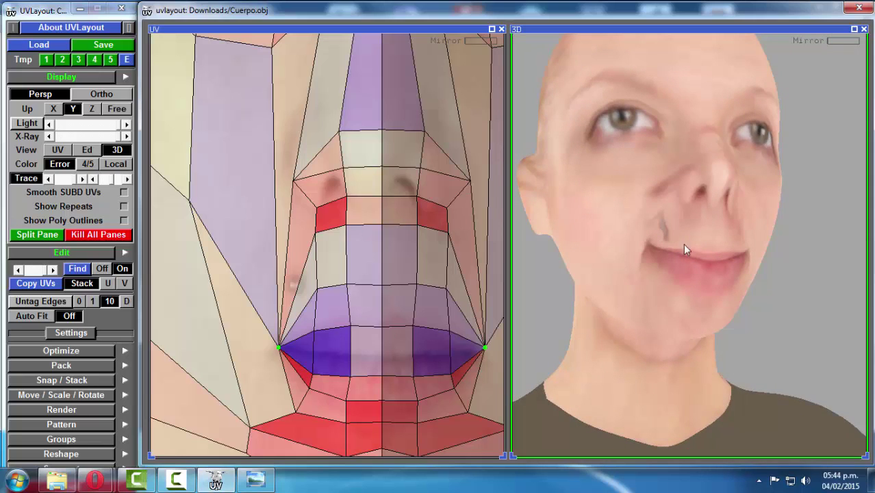
{"action": "middle_click_drag", "start_coordinate": [727, 270], "coordinate": [786, 291]}
{"action": "scroll", "coordinate": [698, 268], "scroll_direction": "up", "scroll_amount": 6}
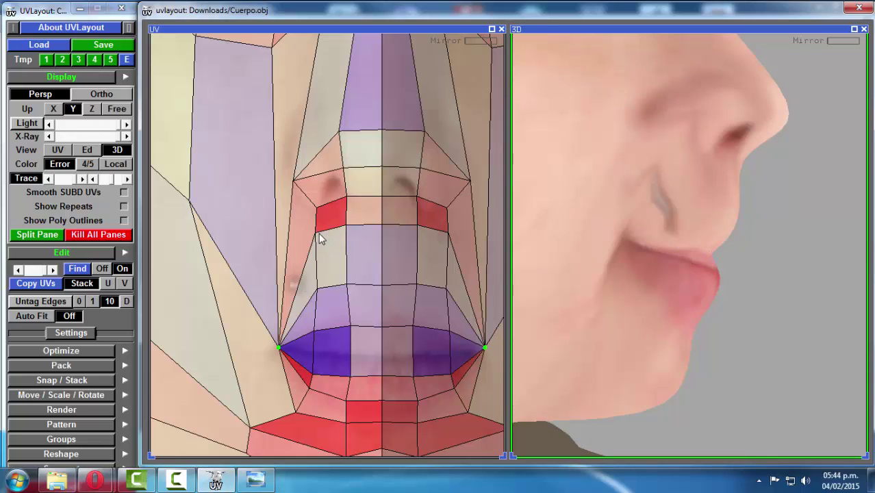
Step: Lower the mole-side and centre points of the two UV rows between the nostrils and upper lip, and check the mouth in 3D
{"action": "middle_click_drag", "start_coordinate": [317, 232], "coordinate": [315, 249], "text": "ctrl"}
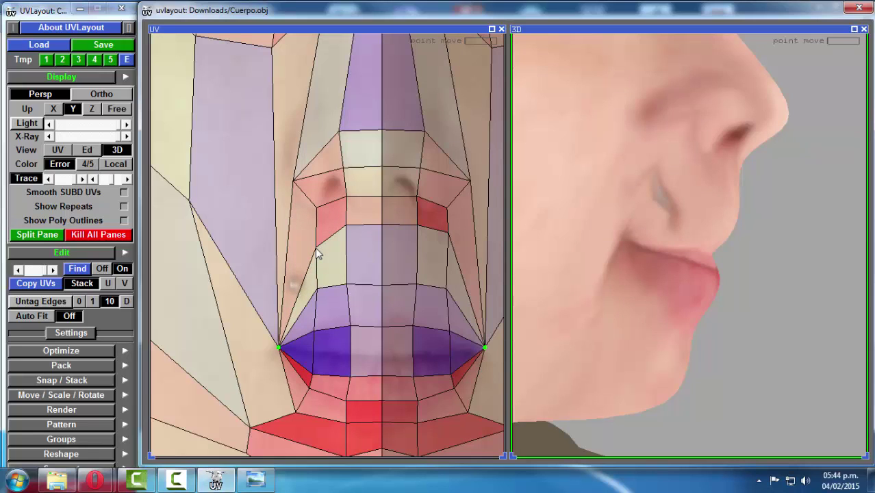
{"action": "left_click_drag", "start_coordinate": [346, 231], "coordinate": [349, 254]}
{"action": "left_click_drag", "start_coordinate": [379, 227], "coordinate": [377, 241]}
{"action": "left_click_drag", "start_coordinate": [320, 286], "coordinate": [380, 307]}
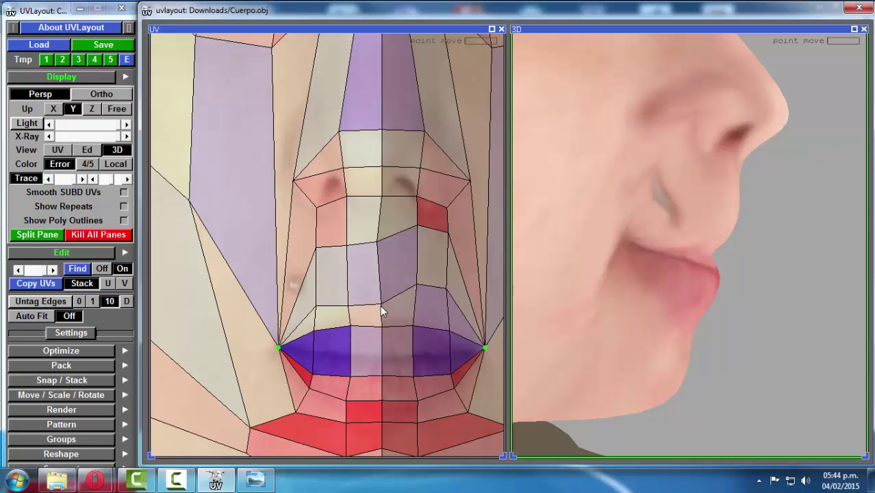
{"action": "left_click_drag", "start_coordinate": [650, 252], "coordinate": [584, 246]}
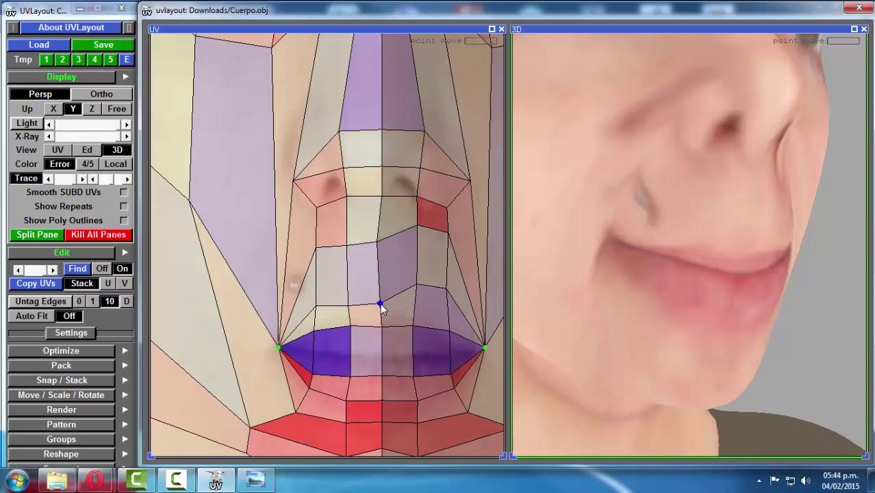
Step: Lower the mole-side and centre points of the upper-lip UV row down to the painted mouth line
{"action": "left_click_drag", "start_coordinate": [313, 334], "coordinate": [313, 355]}
{"action": "left_click_drag", "start_coordinate": [349, 329], "coordinate": [380, 351]}
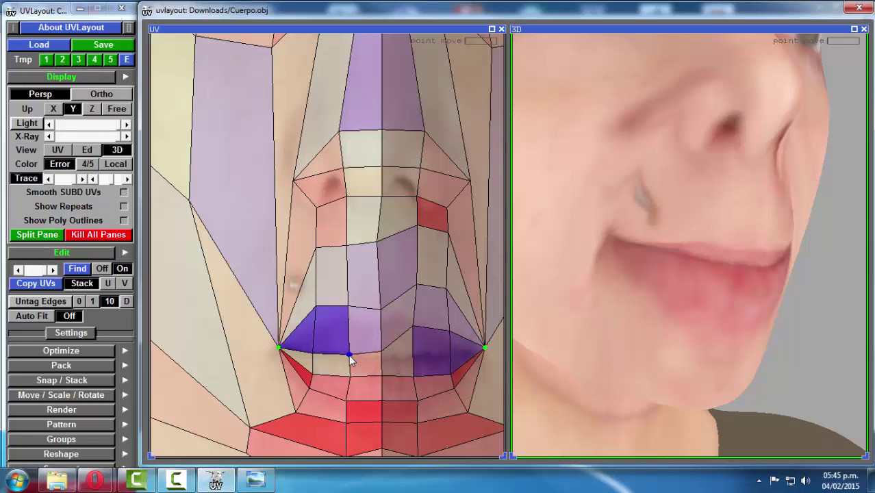
{"action": "middle_click_drag", "start_coordinate": [381, 352], "coordinate": [380, 356], "text": "ctrl"}
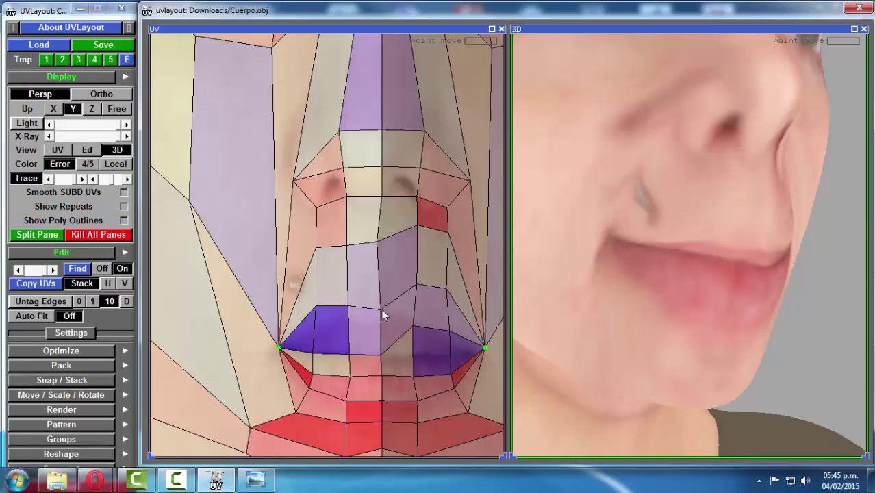
Step: Lower the mole-side and centre points of the UV row above the mouth line, mirror them, and check the face in 3D
{"action": "left_click_drag", "start_coordinate": [383, 315], "coordinate": [316, 324]}
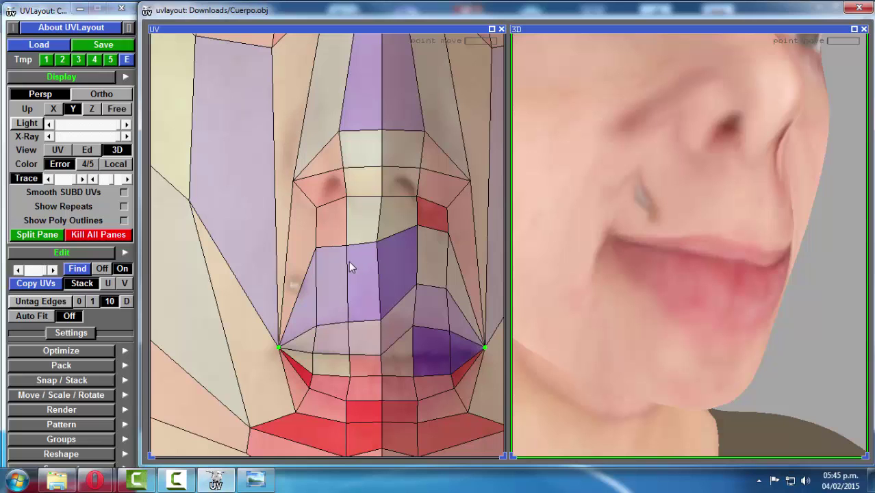
{"action": "key", "text": "s"}
{"action": "left_click_drag", "start_coordinate": [707, 261], "coordinate": [692, 256]}
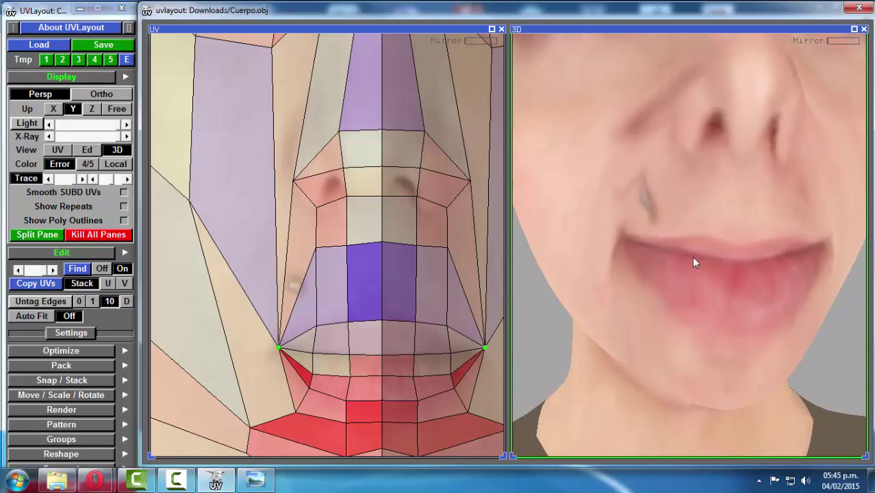
{"action": "right_click_drag", "start_coordinate": [693, 256], "coordinate": [703, 251]}
{"action": "left_click_drag", "start_coordinate": [704, 251], "coordinate": [737, 260]}
{"action": "left_click_drag", "start_coordinate": [675, 200], "coordinate": [675, 201]}
{"action": "middle_click_drag", "start_coordinate": [674, 201], "coordinate": [664, 222]}
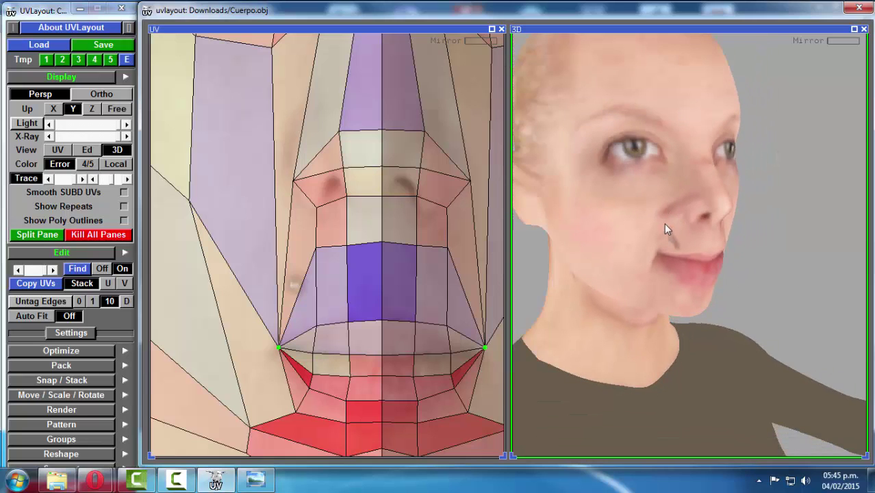
Step: Examine the back of the head in 3D and the upper corners of the head's UV shell against the texture border
{"action": "middle_click_drag", "start_coordinate": [635, 248], "coordinate": [732, 260]}
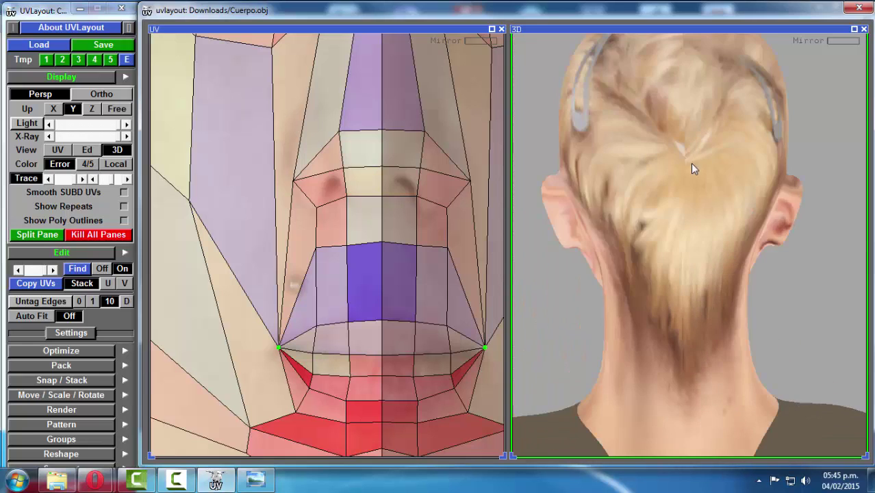
{"action": "scroll", "coordinate": [322, 219], "scroll_direction": "down", "scroll_amount": 8}
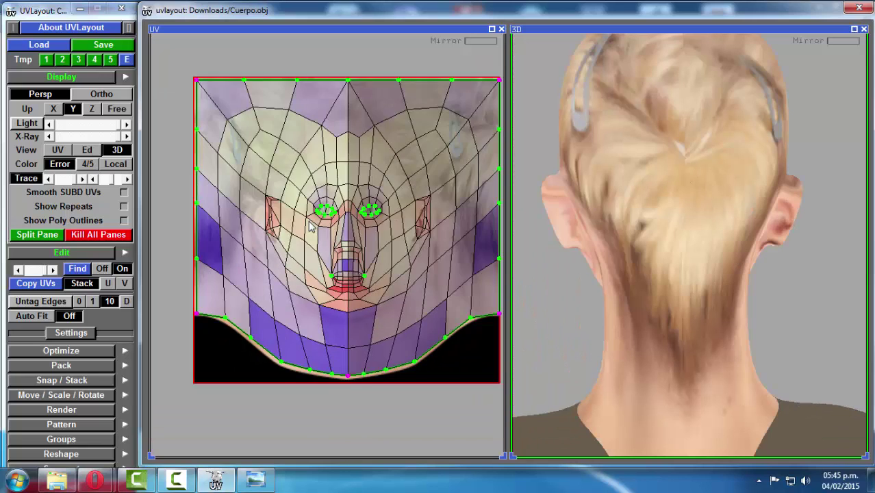
{"action": "scroll", "coordinate": [310, 228], "scroll_direction": "up", "scroll_amount": 1}
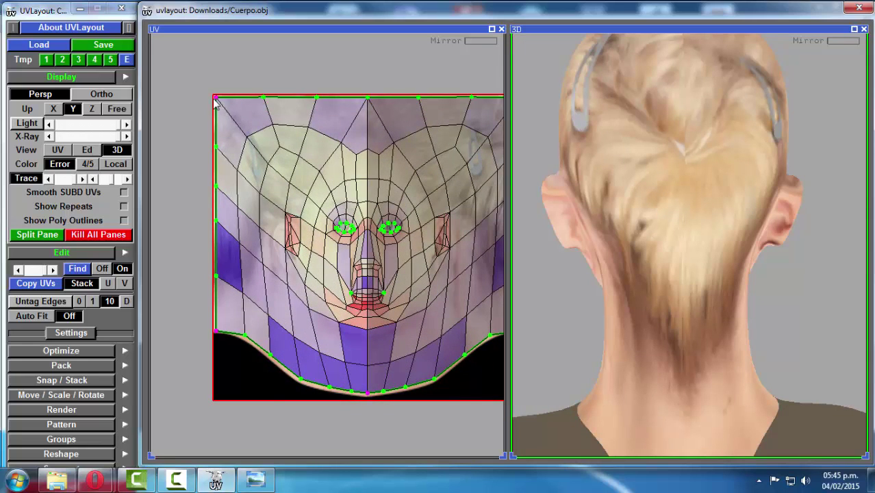
{"action": "middle_click_drag", "start_coordinate": [215, 103], "coordinate": [289, 113]}
{"action": "scroll", "coordinate": [289, 114], "scroll_direction": "up", "scroll_amount": 5}
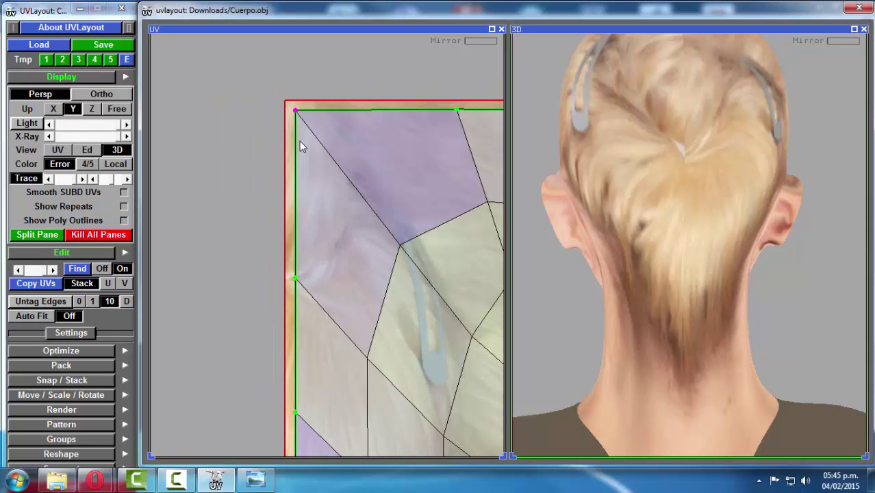
{"action": "middle_click_drag", "start_coordinate": [305, 200], "coordinate": [308, 160]}
{"action": "middle_click_drag", "start_coordinate": [254, 206], "coordinate": [172, 208]}
{"action": "scroll", "coordinate": [398, 289], "scroll_direction": "down", "scroll_amount": 3}
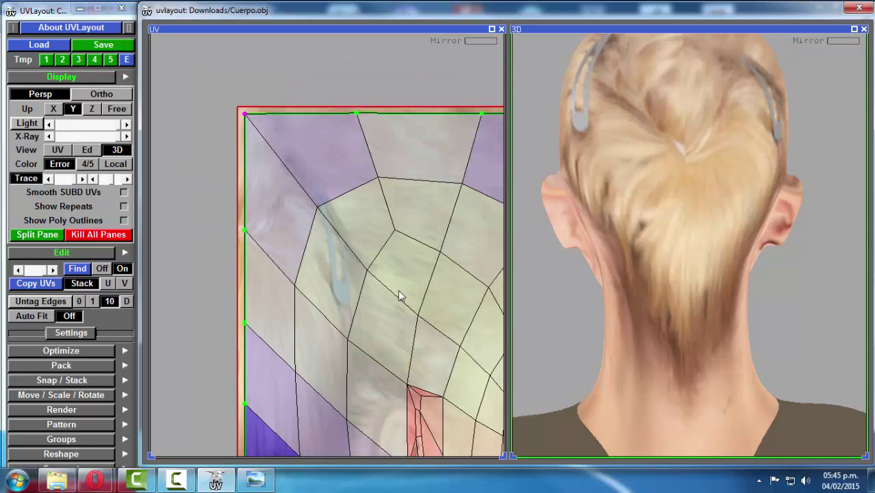
{"action": "scroll", "coordinate": [400, 295], "scroll_direction": "down", "scroll_amount": 5}
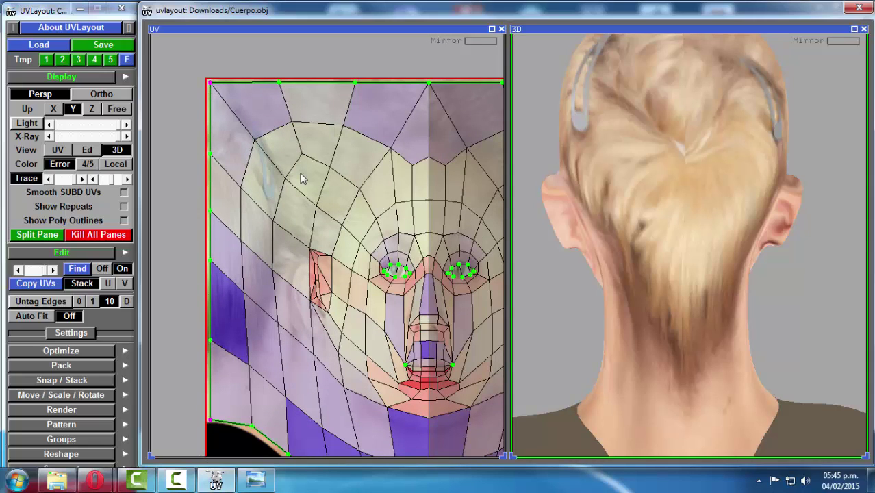
{"action": "middle_click_drag", "start_coordinate": [300, 174], "coordinate": [229, 143]}
{"action": "scroll", "coordinate": [349, 207], "scroll_direction": "down", "scroll_amount": 5}
{"action": "middle_click_drag", "start_coordinate": [381, 214], "coordinate": [345, 179]}
Step: Inspect the seam on the crown of the head in 3D and the UV shell's lower corner along the painted neck edge
{"action": "left_click_drag", "start_coordinate": [657, 165], "coordinate": [636, 274]}
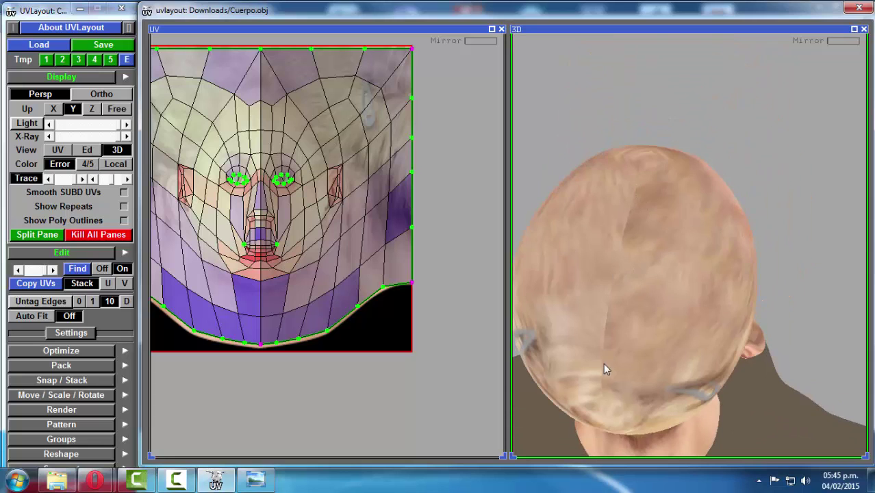
{"action": "left_click_drag", "start_coordinate": [604, 363], "coordinate": [618, 315]}
{"action": "scroll", "coordinate": [232, 173], "scroll_direction": "down", "scroll_amount": 2}
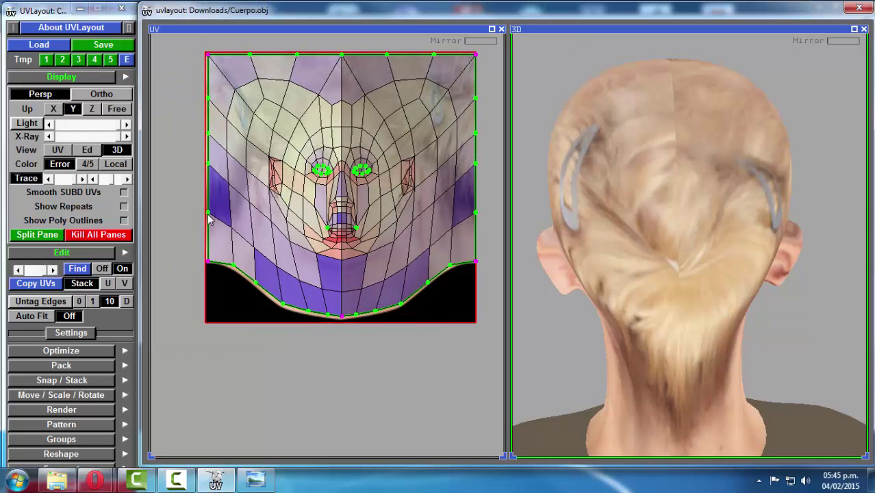
{"action": "scroll", "coordinate": [210, 219], "scroll_direction": "up", "scroll_amount": 3}
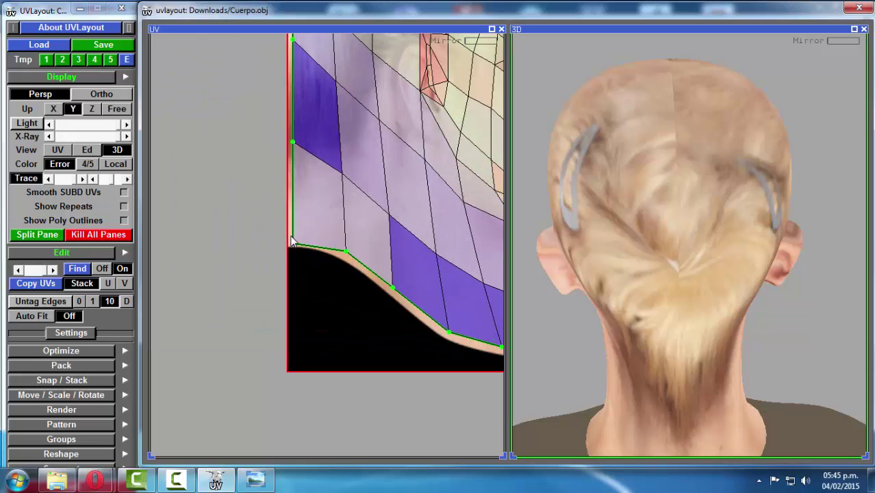
{"action": "scroll", "coordinate": [290, 247], "scroll_direction": "up", "scroll_amount": 3}
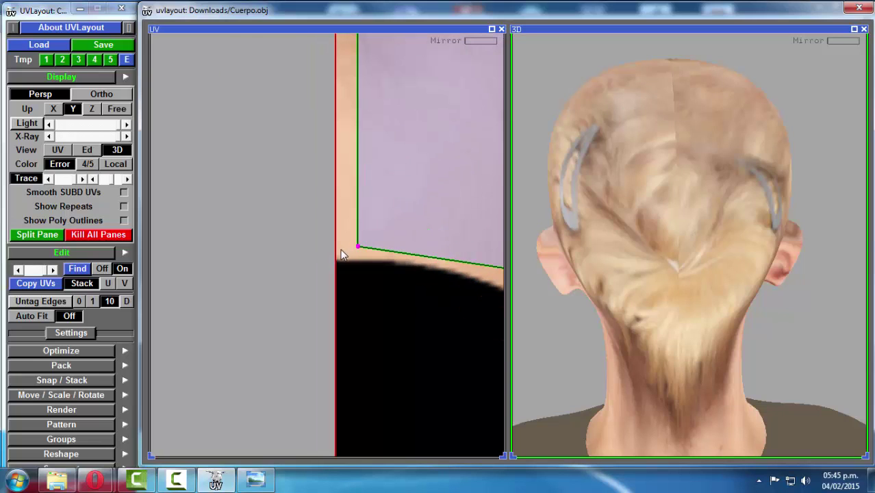
{"action": "middle_click_drag", "start_coordinate": [490, 267], "coordinate": [397, 257]}
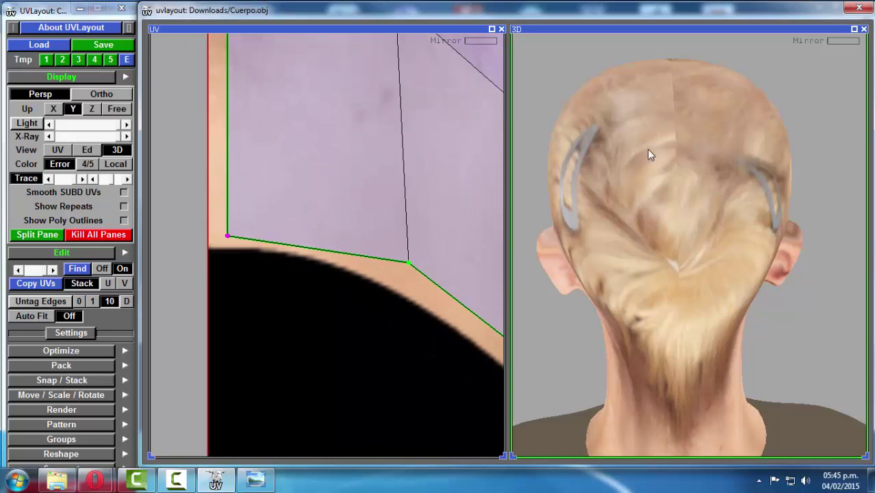
{"action": "scroll", "coordinate": [410, 239], "scroll_direction": "down", "scroll_amount": 6}
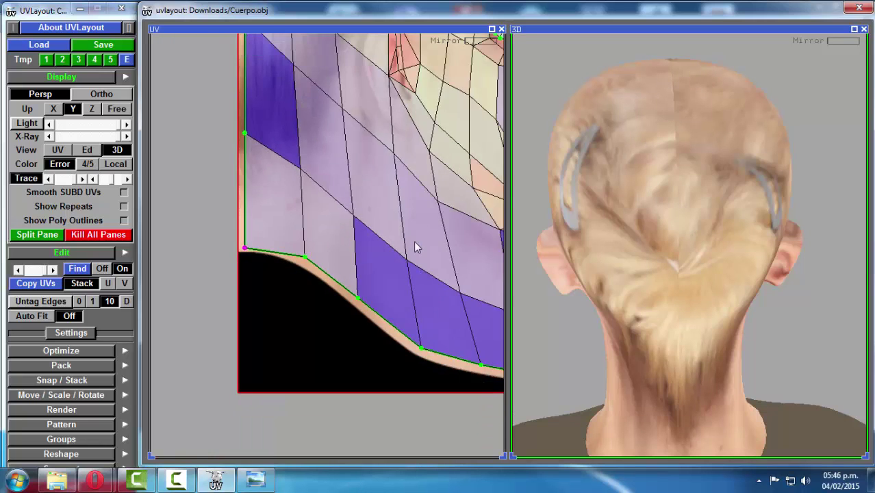
{"action": "scroll", "coordinate": [307, 255], "scroll_direction": "down", "scroll_amount": 5}
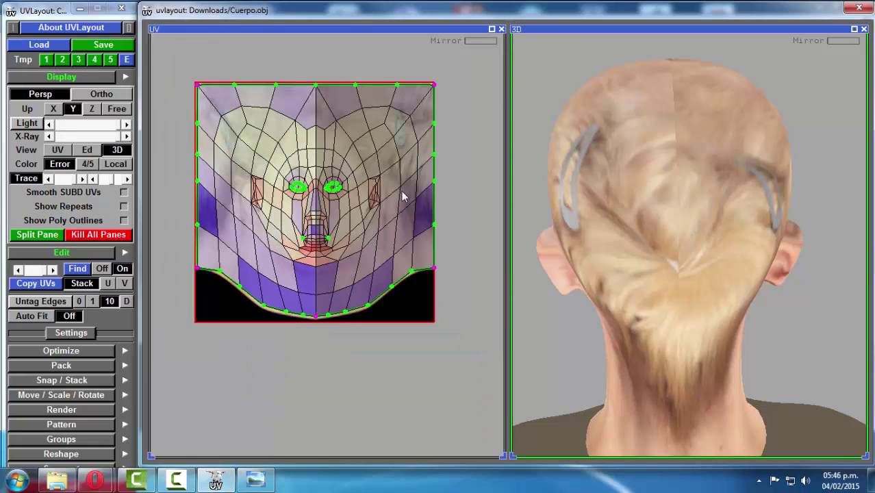
Step: Shift the mole-side ear UVs onto the painted ear with Brush Move, checking the ear in 3D from the side
{"action": "left_click_drag", "start_coordinate": [551, 211], "coordinate": [629, 182]}
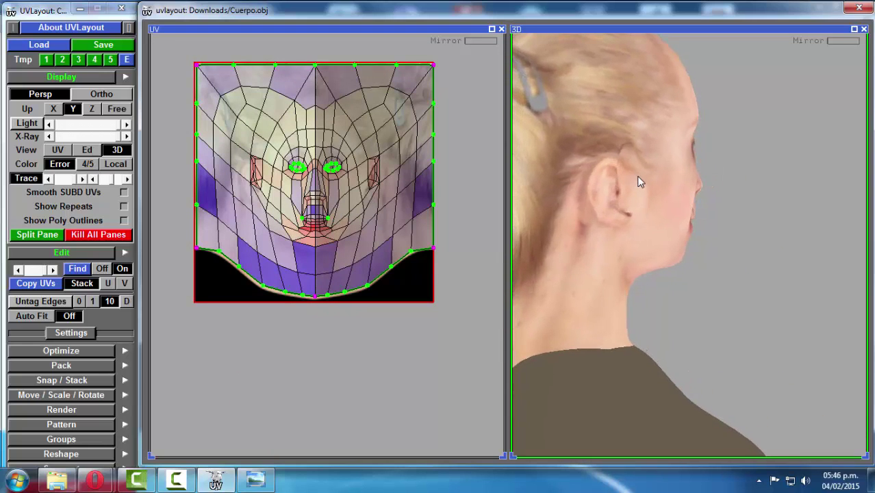
{"action": "scroll", "coordinate": [639, 180], "scroll_direction": "up", "scroll_amount": 4}
{"action": "mouse_move", "coordinate": [618, 220]}
{"action": "left_mouse_down"}
{"action": "mouse_move", "coordinate": [615, 197]}
{"action": "mouse_move", "coordinate": [635, 192]}
{"action": "mouse_move", "coordinate": [631, 207]}
{"action": "mouse_move", "coordinate": [603, 212]}
{"action": "left_mouse_up"}
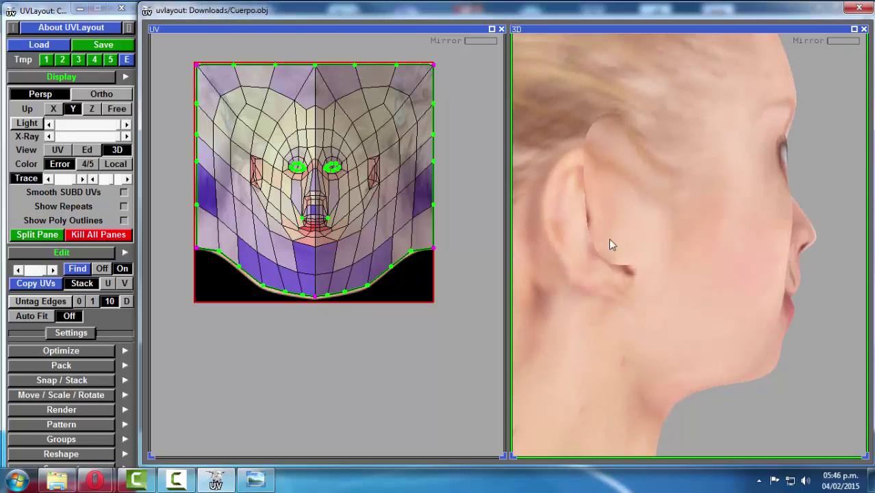
{"action": "scroll", "coordinate": [331, 183], "scroll_direction": "up", "scroll_amount": 5}
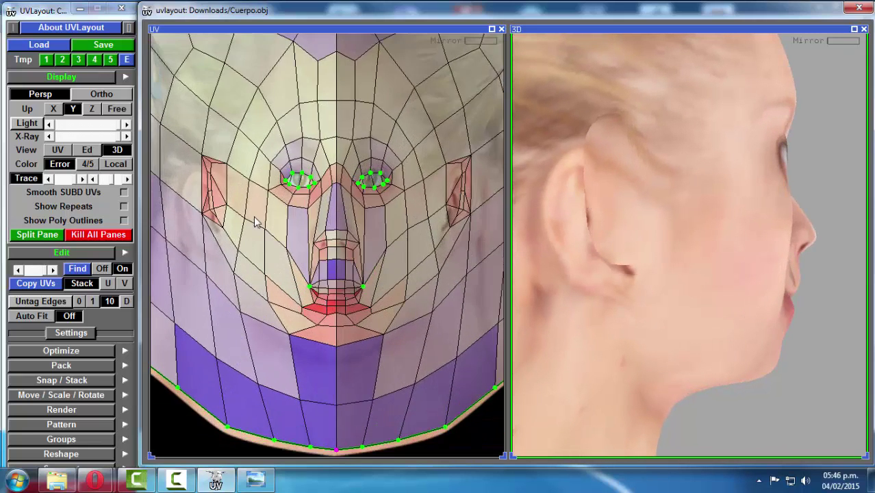
{"action": "scroll", "coordinate": [331, 202], "scroll_direction": "up", "scroll_amount": 5}
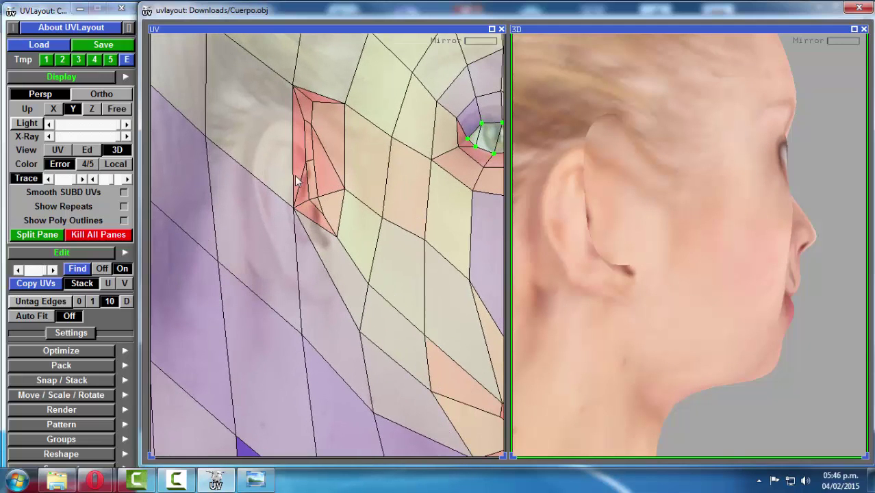
{"action": "key", "text": "f"}
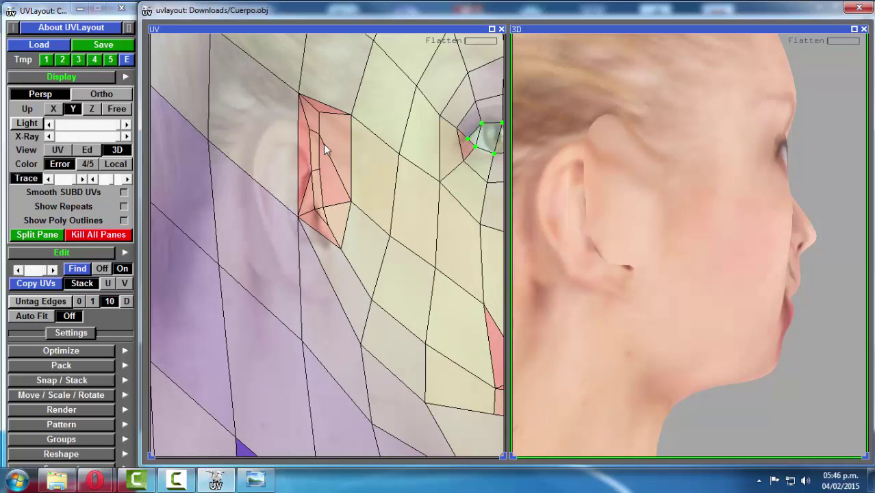
{"action": "key", "text": "ctrl+z"}
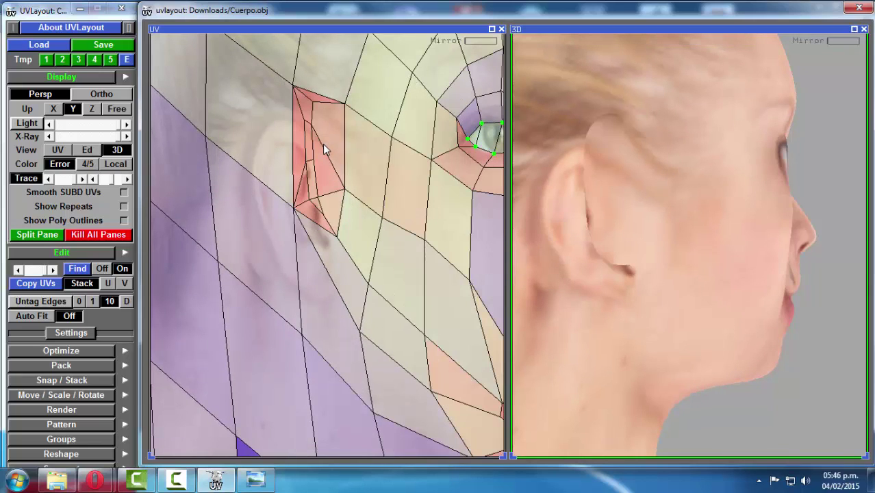
{"action": "key", "text": "5"}
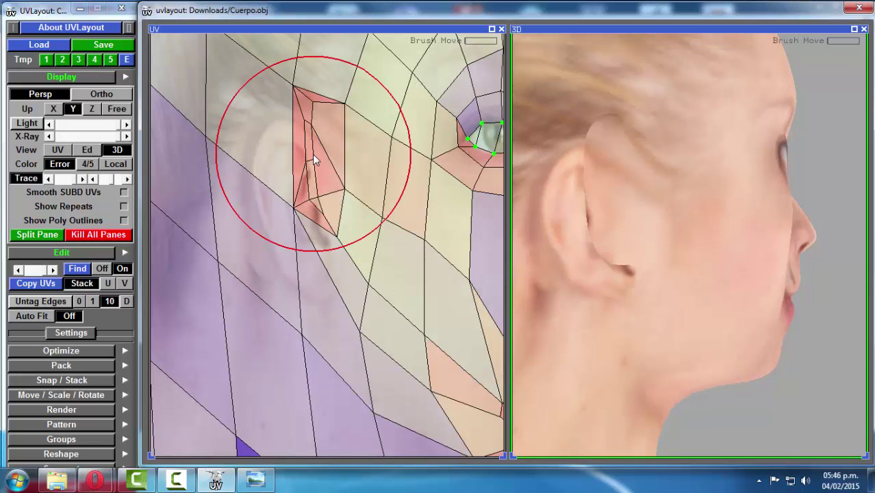
{"action": "mouse_move", "coordinate": [311, 156]}
{"action": "middle_mouse_down"}
{"action": "mouse_move", "coordinate": [296, 180]}
{"action": "mouse_move", "coordinate": [303, 191]}
{"action": "middle_mouse_up"}
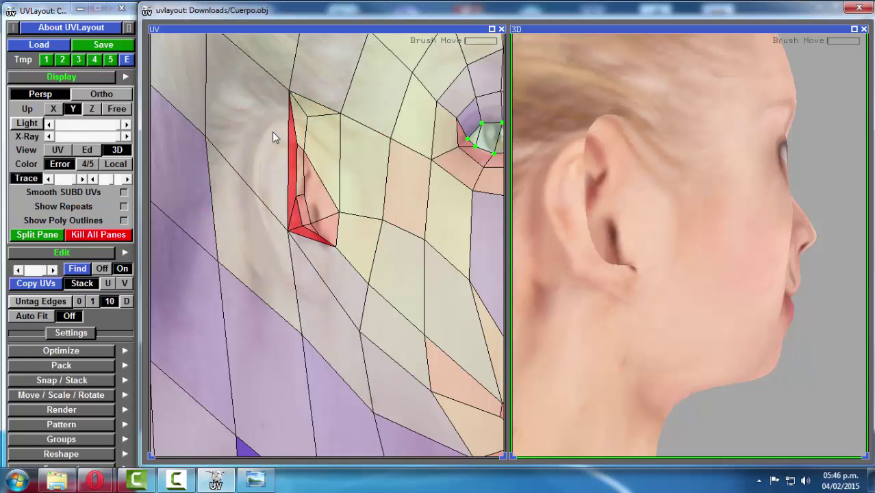
{"action": "mouse_move", "coordinate": [273, 134]}
{"action": "left_mouse_down"}
{"action": "mouse_move", "coordinate": [273, 169]}
{"action": "mouse_move", "coordinate": [260, 190]}
{"action": "mouse_move", "coordinate": [291, 195]}
{"action": "mouse_move", "coordinate": [273, 117]}
{"action": "mouse_move", "coordinate": [248, 151]}
{"action": "mouse_move", "coordinate": [264, 244]}
{"action": "mouse_move", "coordinate": [283, 232]}
{"action": "mouse_move", "coordinate": [300, 245]}
{"action": "mouse_move", "coordinate": [293, 203]}
{"action": "mouse_move", "coordinate": [307, 198]}
{"action": "left_mouse_up"}
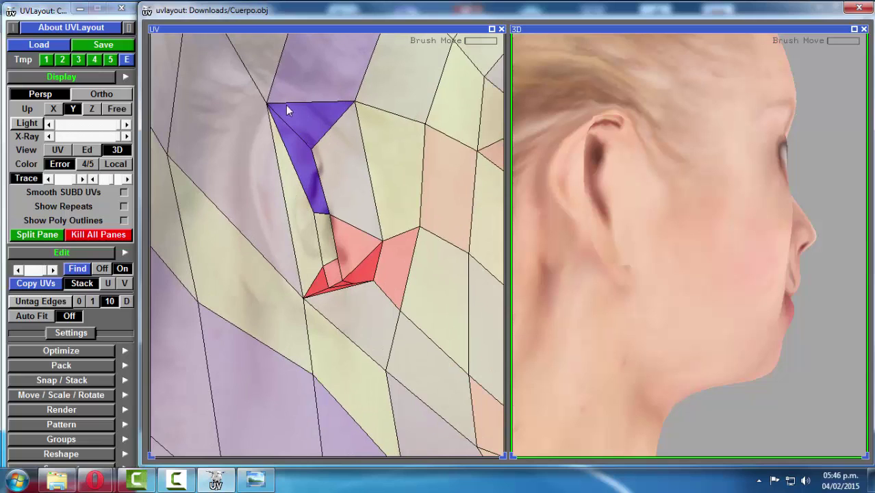
Step: Move the lower rear, lower front and middle front points of the ear's UV outline backward to fit the painted earlobe
{"action": "middle_click_drag", "start_coordinate": [268, 104], "coordinate": [265, 109], "text": "ctrl"}
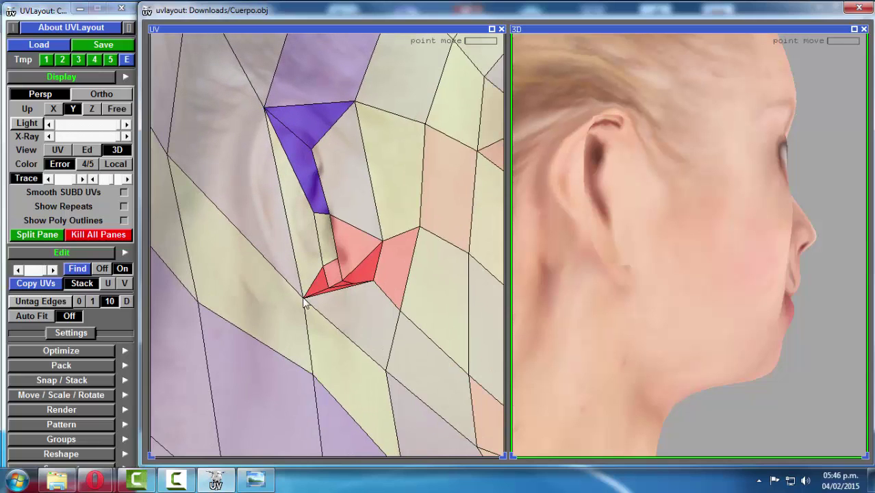
{"action": "left_click_drag", "start_coordinate": [304, 300], "coordinate": [283, 300]}
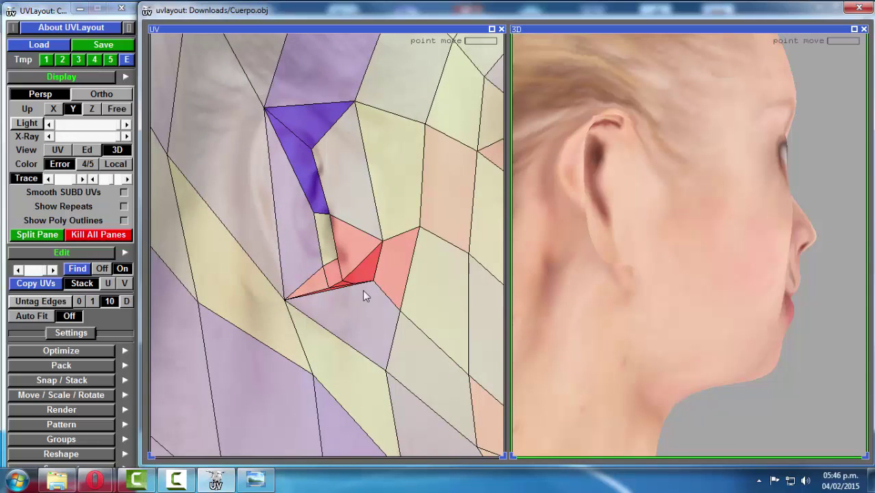
{"action": "left_click_drag", "start_coordinate": [370, 286], "coordinate": [337, 299]}
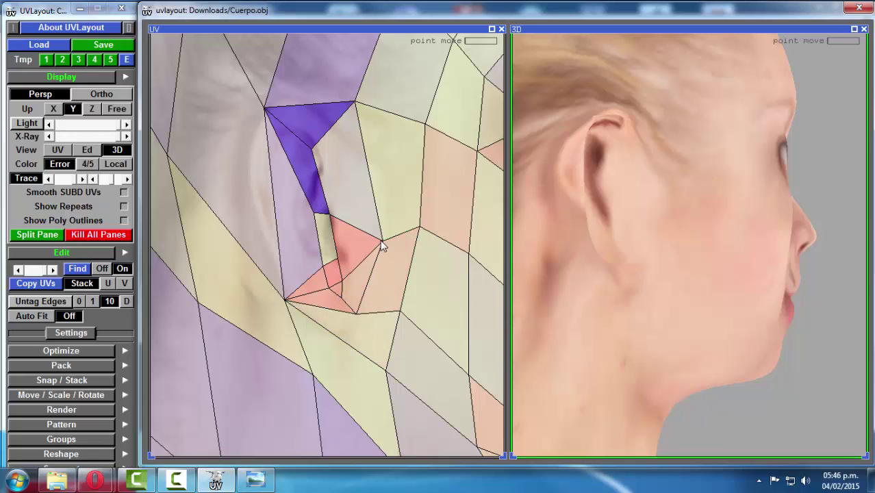
{"action": "left_click_drag", "start_coordinate": [383, 235], "coordinate": [358, 254]}
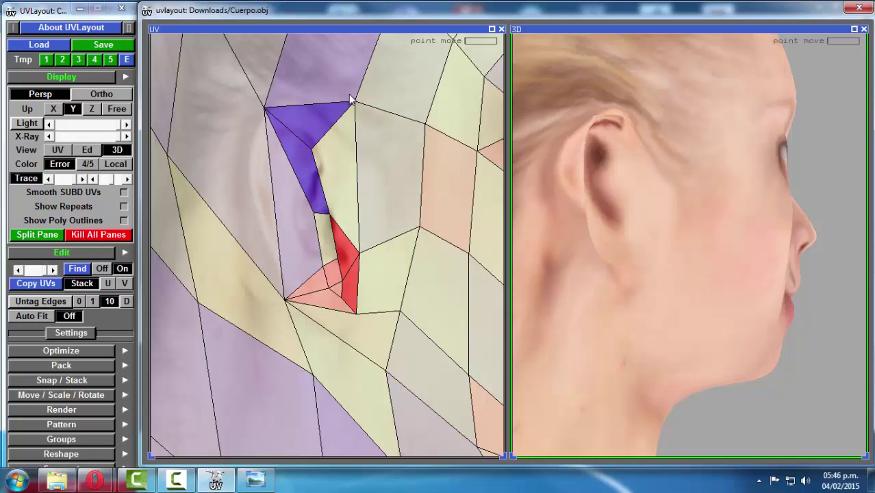
Step: Move the upper rear point of the ear's UV outline up and outward, and bring the upper front point back towards it
{"action": "left_click_drag", "start_coordinate": [353, 102], "coordinate": [343, 110]}
{"action": "left_click", "coordinate": [334, 125]}
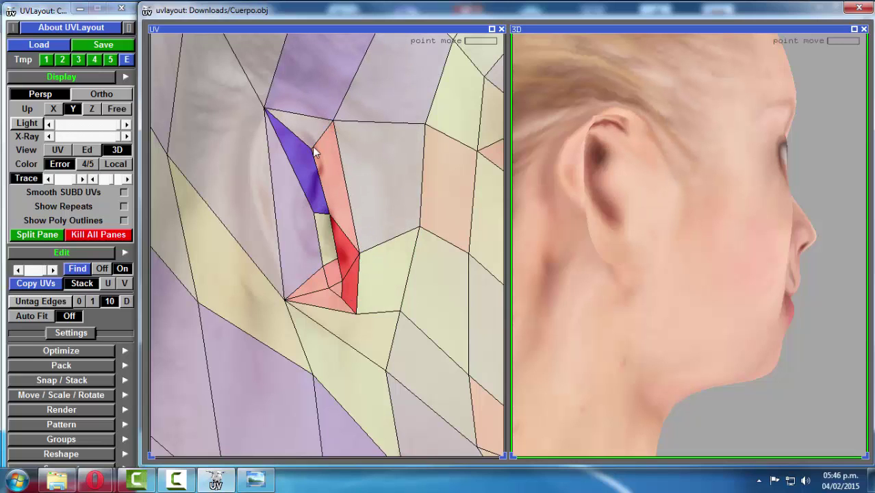
{"action": "left_click_drag", "start_coordinate": [266, 108], "coordinate": [248, 91]}
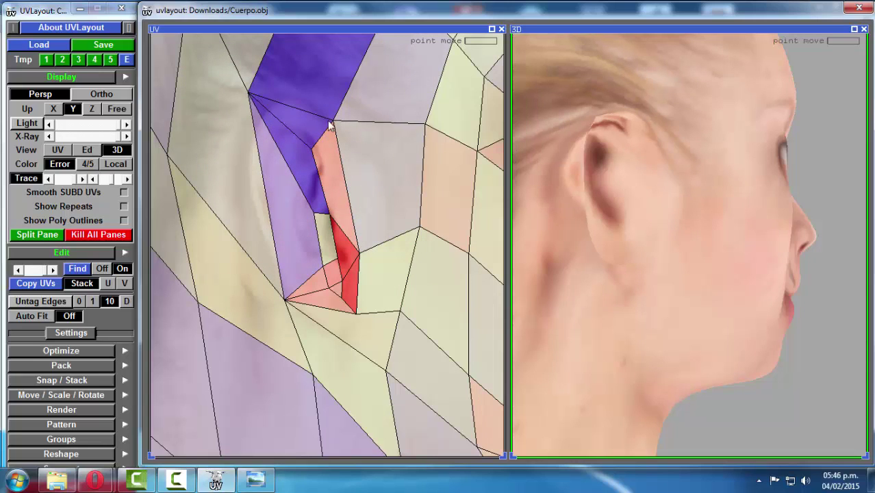
{"action": "left_click_drag", "start_coordinate": [334, 122], "coordinate": [335, 110]}
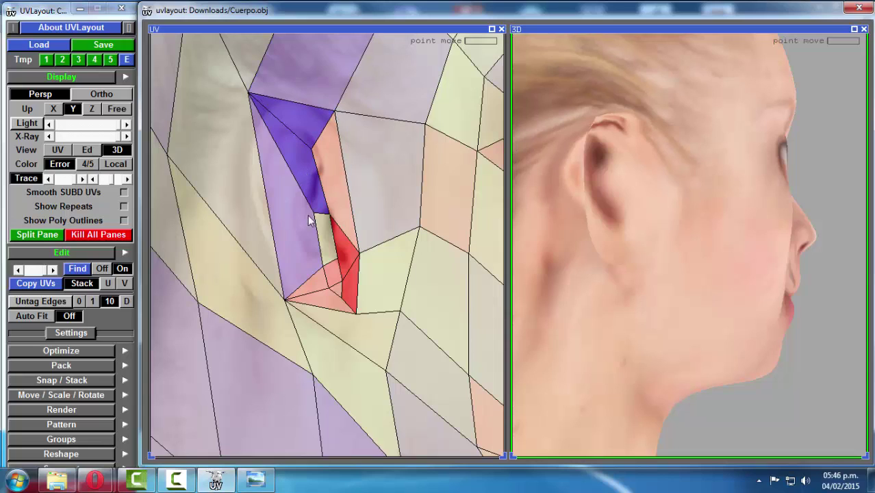
Step: Spread the ear's inner UV points, moving the upper and middle ones upward and the lower ones backward, to open the folded faces
{"action": "left_click_drag", "start_coordinate": [315, 214], "coordinate": [324, 195]}
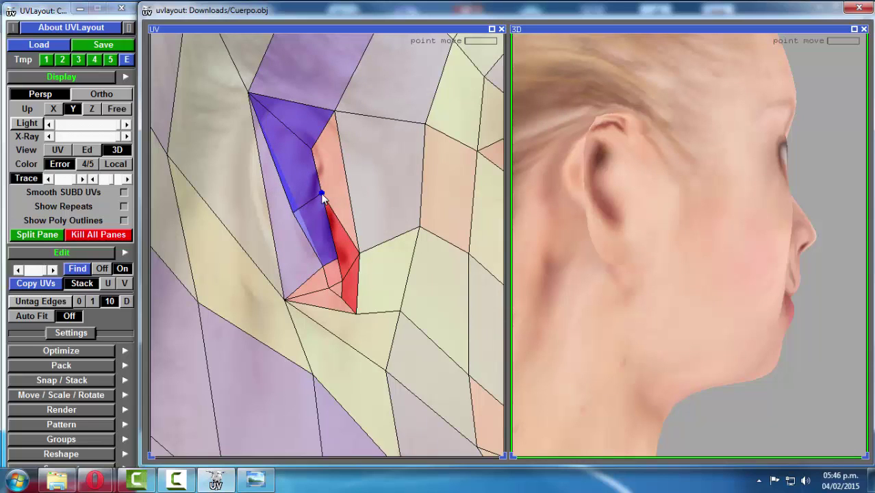
{"action": "left_click_drag", "start_coordinate": [314, 151], "coordinate": [307, 125]}
{"action": "left_click_drag", "start_coordinate": [330, 226], "coordinate": [328, 195]}
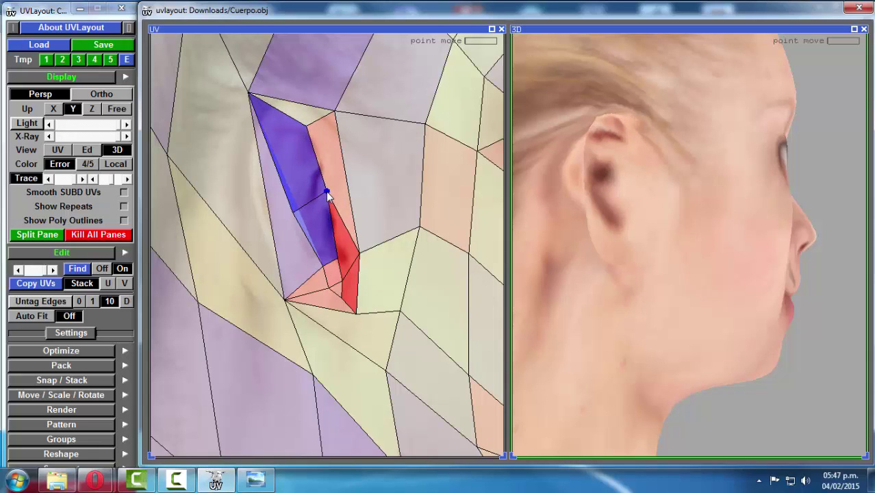
{"action": "left_click_drag", "start_coordinate": [330, 264], "coordinate": [300, 266]}
{"action": "middle_click_drag", "start_coordinate": [337, 259], "coordinate": [333, 254], "text": "ctrl"}
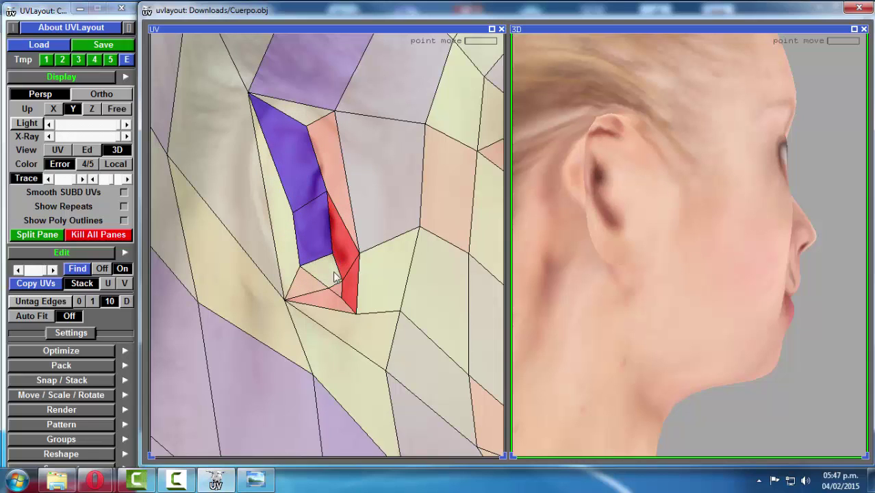
{"action": "left_click_drag", "start_coordinate": [342, 273], "coordinate": [320, 280]}
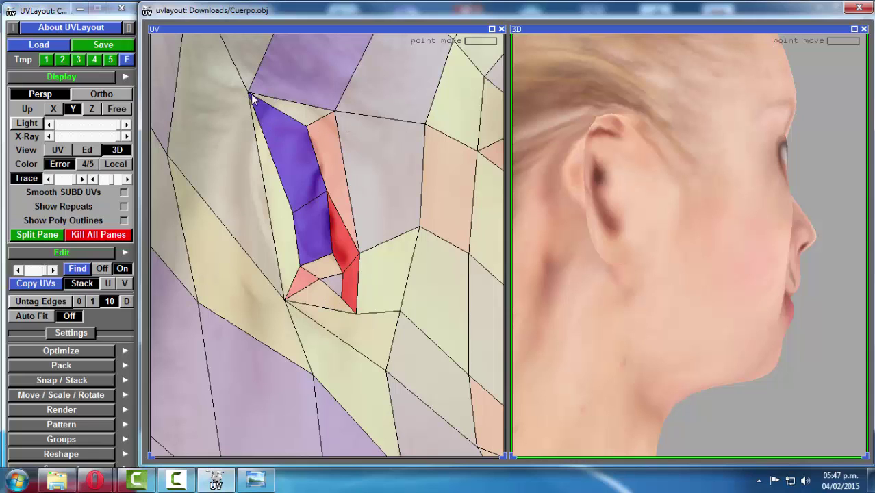
Step: Move the upper rear and lower rear points of the ear's UV outline further backward
{"action": "left_click_drag", "start_coordinate": [250, 96], "coordinate": [226, 98]}
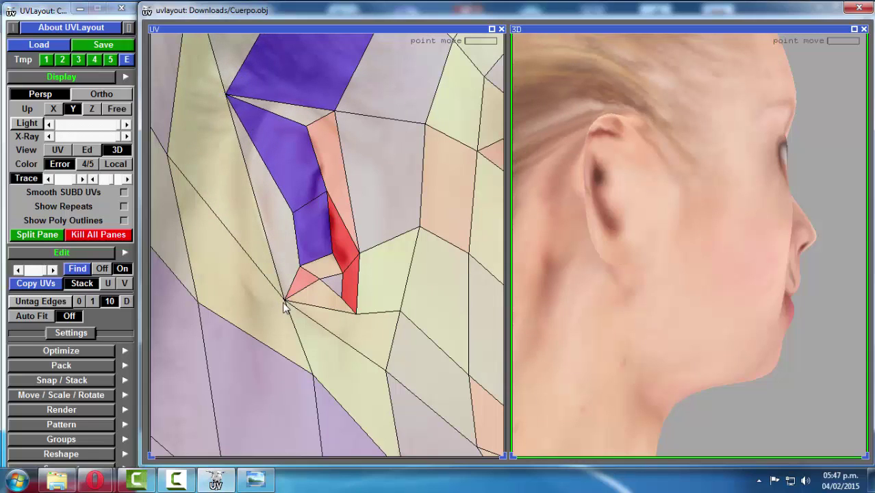
{"action": "left_click_drag", "start_coordinate": [284, 302], "coordinate": [269, 302]}
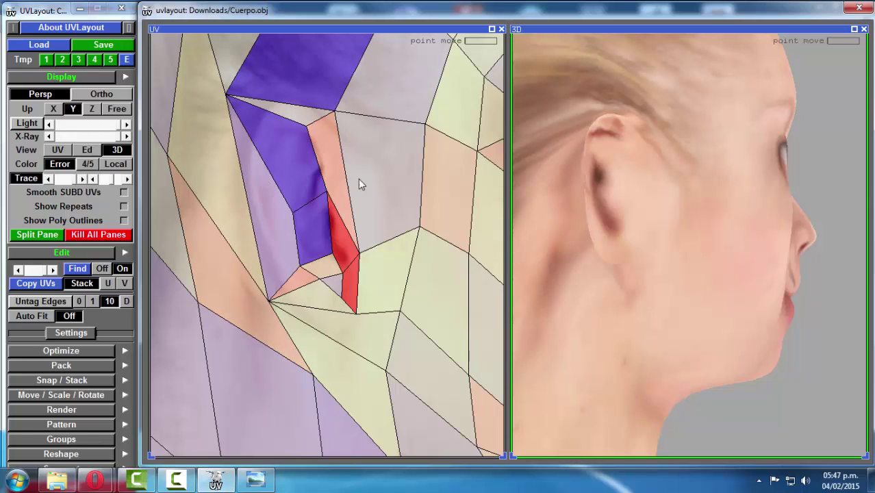
{"action": "mouse_move", "coordinate": [231, 100]}
{"action": "left_mouse_down"}
{"action": "mouse_move", "coordinate": [208, 100]}
{"action": "mouse_move", "coordinate": [226, 99]}
{"action": "left_mouse_up"}
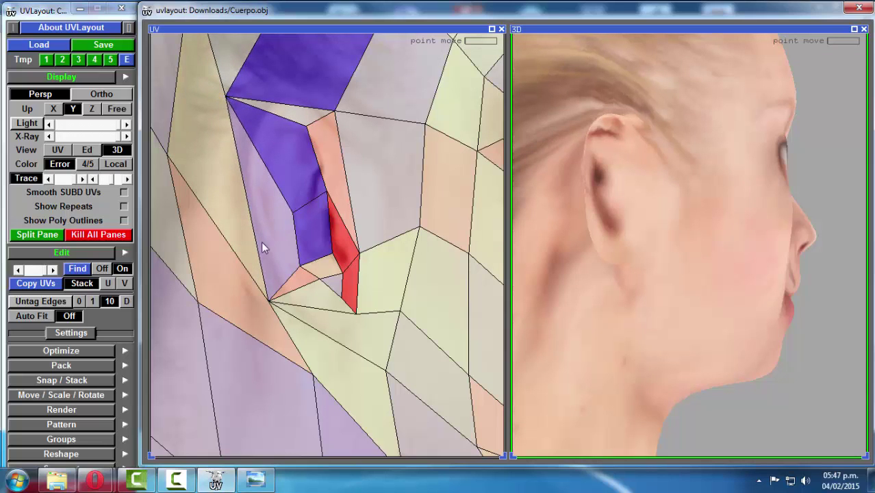
{"action": "left_click_drag", "start_coordinate": [269, 302], "coordinate": [259, 306]}
Step: Move the two UV points below and behind the earlobe backward and slightly down
{"action": "middle_click_drag", "start_coordinate": [376, 256], "coordinate": [336, 124]}
{"action": "scroll", "coordinate": [336, 123], "scroll_direction": "down", "scroll_amount": 1}
{"action": "middle_click_drag", "start_coordinate": [295, 209], "coordinate": [334, 256]}
{"action": "middle_click_drag", "start_coordinate": [287, 173], "coordinate": [313, 214]}
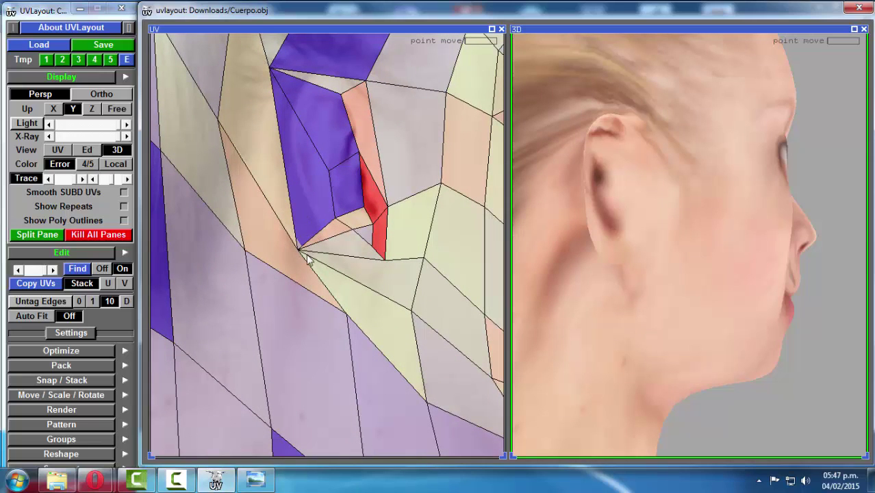
{"action": "left_click_drag", "start_coordinate": [347, 314], "coordinate": [325, 327]}
{"action": "middle_click_drag", "start_coordinate": [323, 323], "coordinate": [317, 324], "text": "ctrl"}
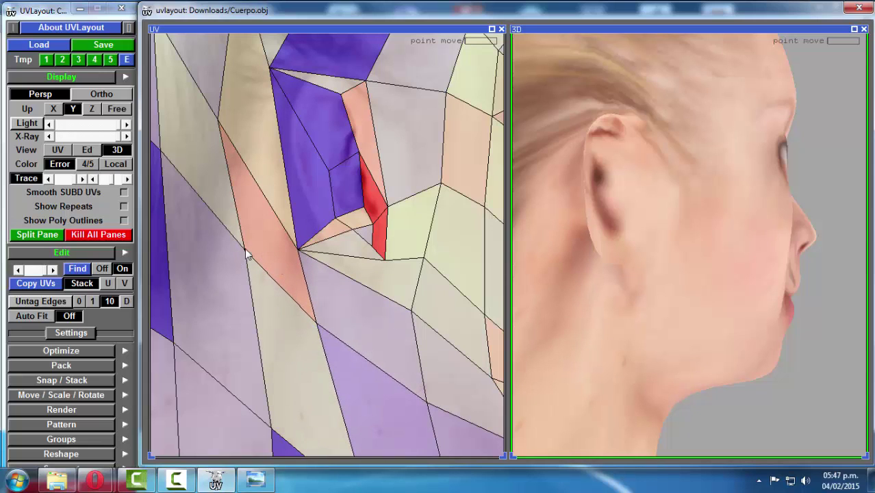
{"action": "middle_click_drag", "start_coordinate": [245, 250], "coordinate": [235, 259], "text": "ctrl"}
Step: Shift the whole ear's UV area with Brush Move, ending further back so the painted ear lands on the 3D ear
{"action": "scroll", "coordinate": [305, 218], "scroll_direction": "down", "scroll_amount": 3}
{"action": "middle_click_drag", "start_coordinate": [273, 150], "coordinate": [285, 189]}
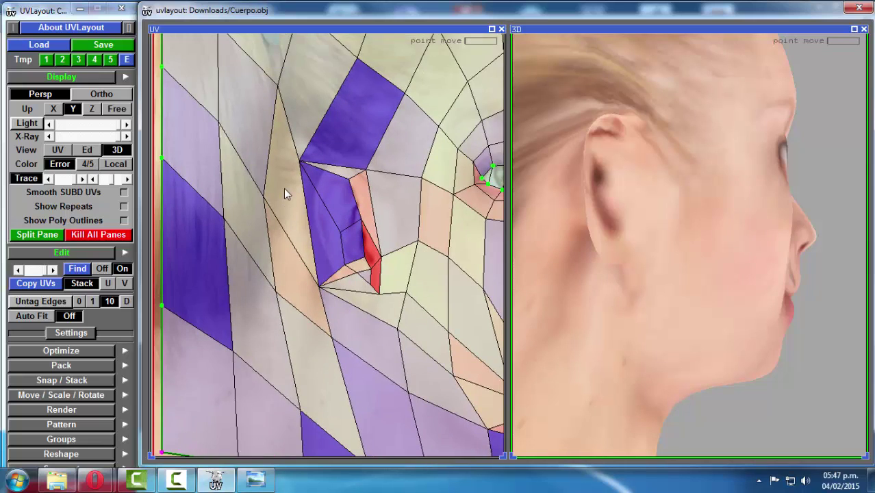
{"action": "scroll", "coordinate": [283, 188], "scroll_direction": "up", "scroll_amount": 3}
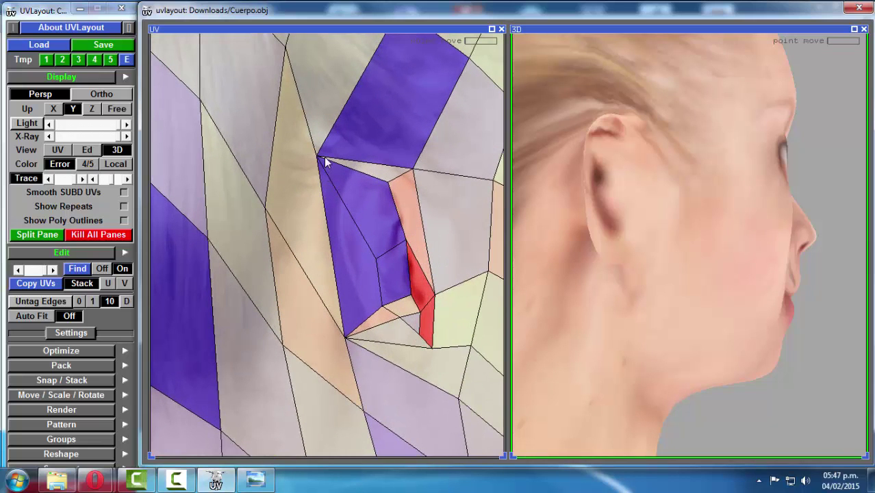
{"action": "middle_click_drag", "start_coordinate": [316, 157], "coordinate": [318, 148], "text": "ctrl+shift"}
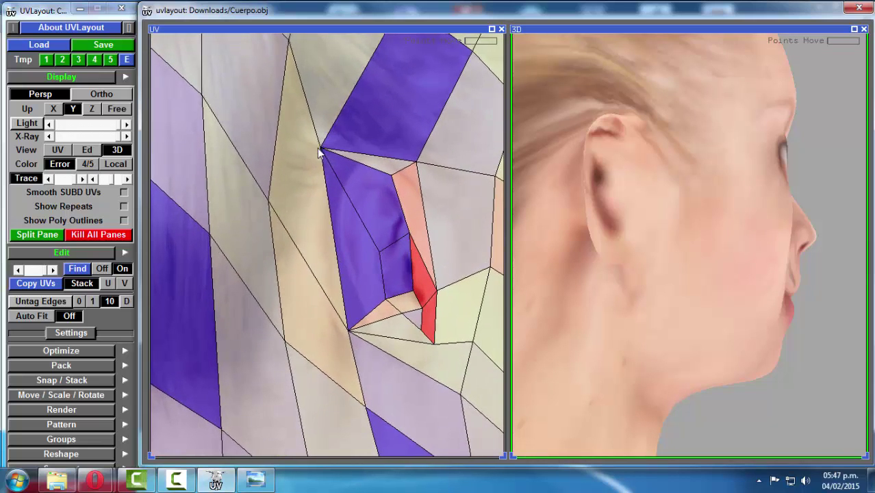
{"action": "left_click_drag", "start_coordinate": [319, 150], "coordinate": [334, 171]}
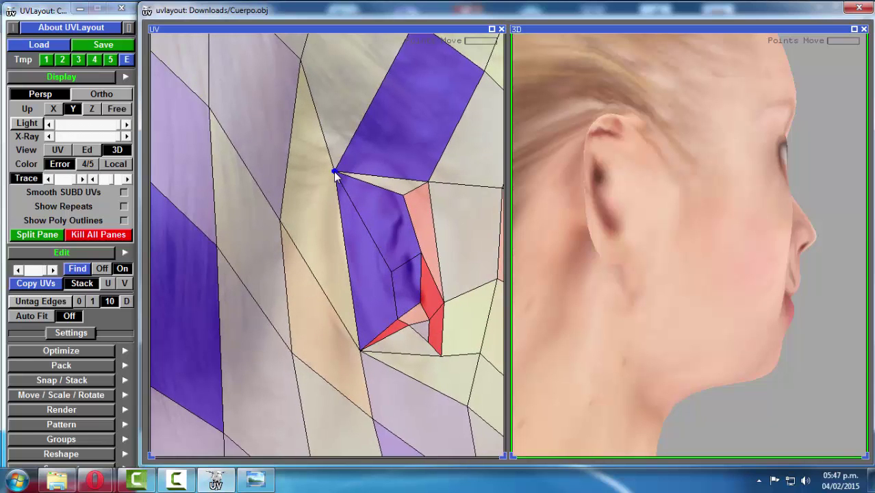
{"action": "scroll", "coordinate": [335, 212], "scroll_direction": "down", "scroll_amount": 3}
{"action": "middle_click_drag", "start_coordinate": [350, 220], "coordinate": [328, 186]}
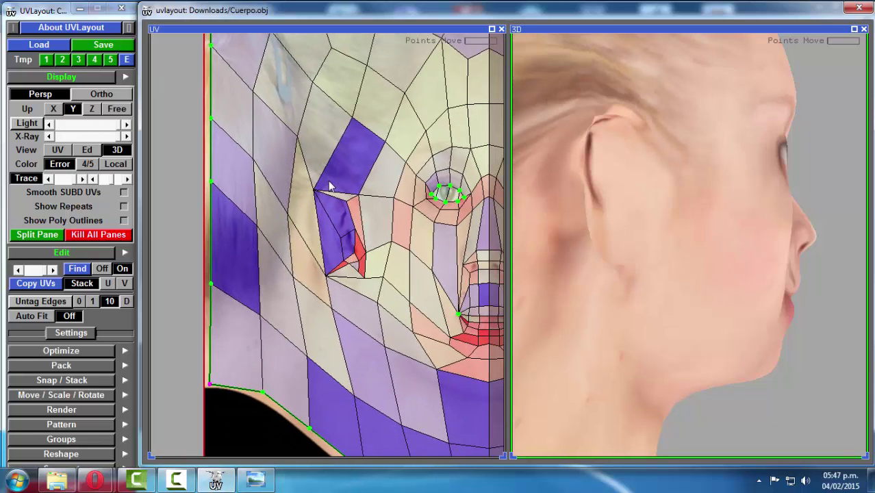
{"action": "left_click_drag", "start_coordinate": [326, 197], "coordinate": [314, 197]}
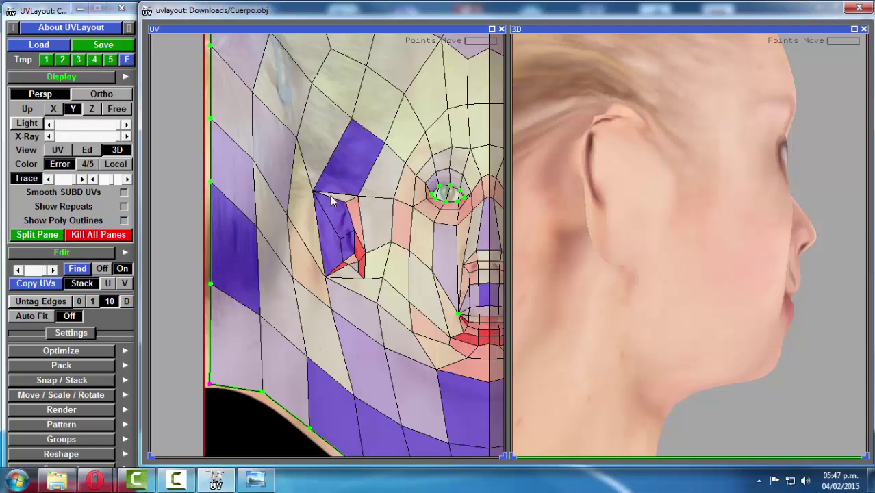
{"action": "scroll", "coordinate": [308, 195], "scroll_direction": "up", "scroll_amount": 2}
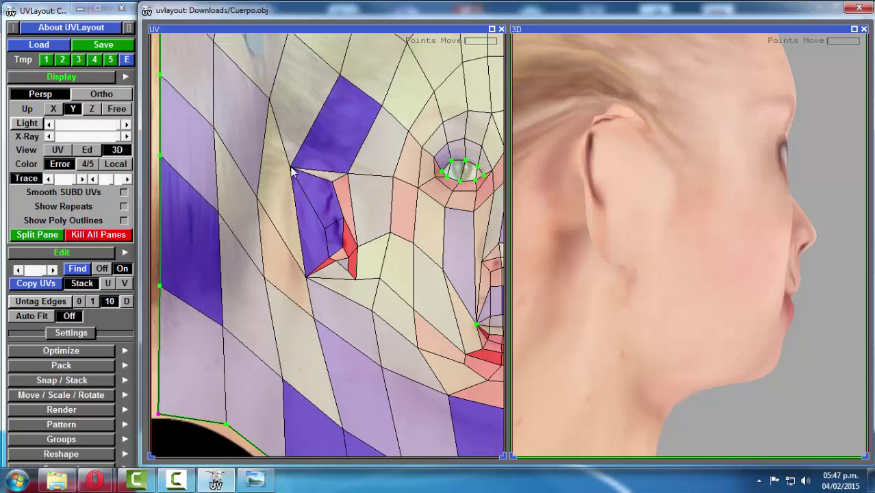
{"action": "left_click_drag", "start_coordinate": [292, 168], "coordinate": [268, 178]}
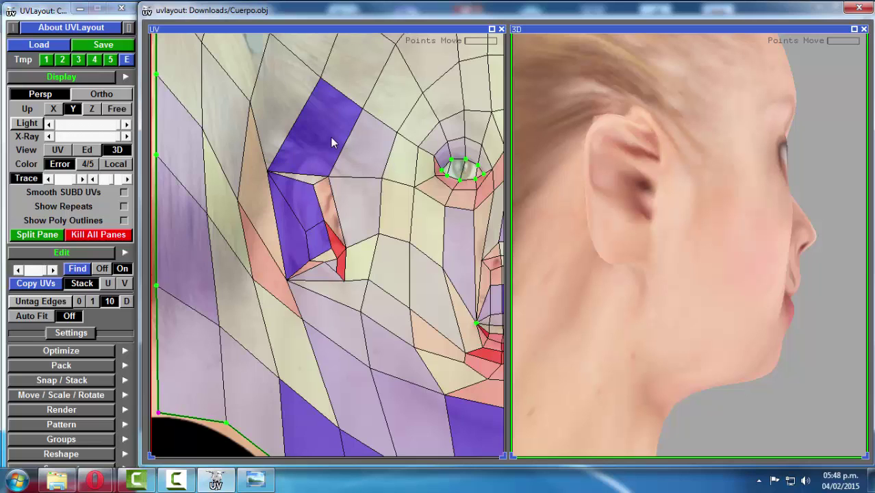
Step: Move the ear outline's upper front point up and forward and its upper rear point forward, pinning both
{"action": "right_click_drag", "start_coordinate": [331, 137], "coordinate": [344, 196]}
{"action": "middle_click_drag", "start_coordinate": [342, 191], "coordinate": [339, 150]}
{"action": "right_click_drag", "start_coordinate": [339, 151], "coordinate": [340, 174]}
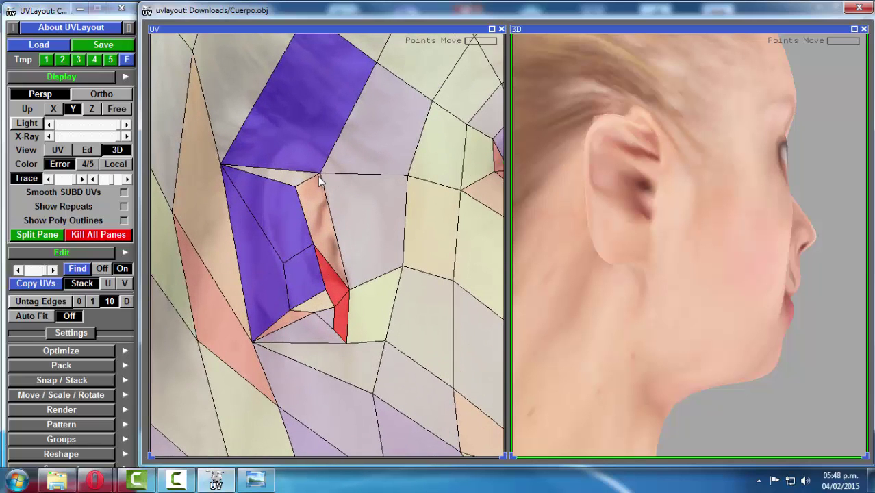
{"action": "left_click_drag", "start_coordinate": [322, 179], "coordinate": [330, 164]}
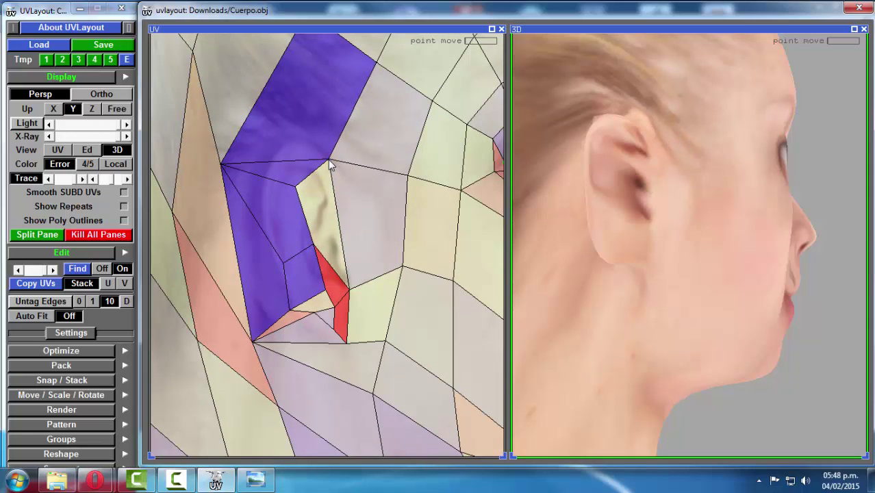
{"action": "key", "text": "p"}
{"action": "left_click_drag", "start_coordinate": [223, 165], "coordinate": [270, 157]}
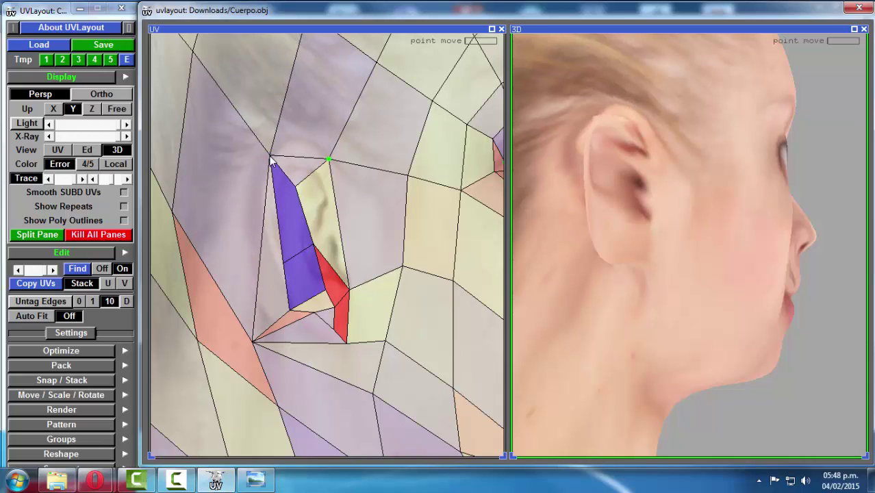
{"action": "key", "text": "p"}
Step: Move the ear outline's lower rear and lower front points forward around the painted earlobe and pin both
{"action": "right_click_drag", "start_coordinate": [334, 200], "coordinate": [298, 159]}
{"action": "middle_click_drag", "start_coordinate": [335, 294], "coordinate": [284, 160]}
{"action": "right_click_drag", "start_coordinate": [285, 160], "coordinate": [313, 161]}
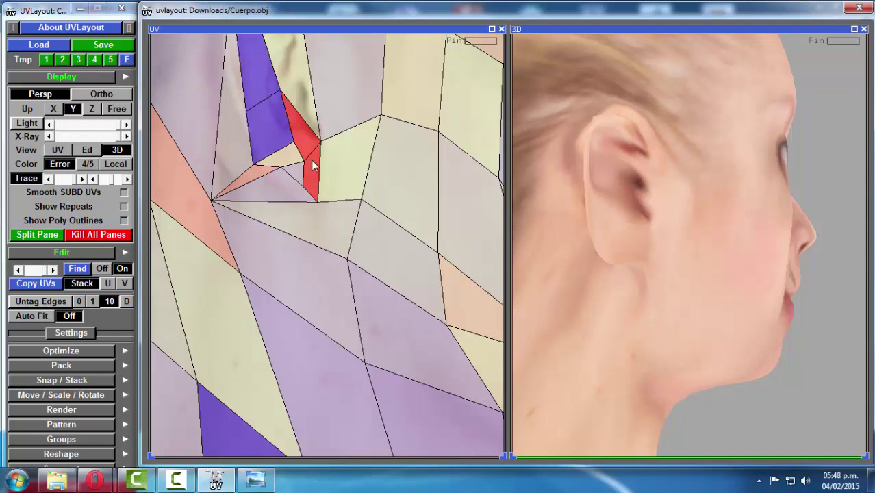
{"action": "left_click_drag", "start_coordinate": [213, 197], "coordinate": [243, 192]}
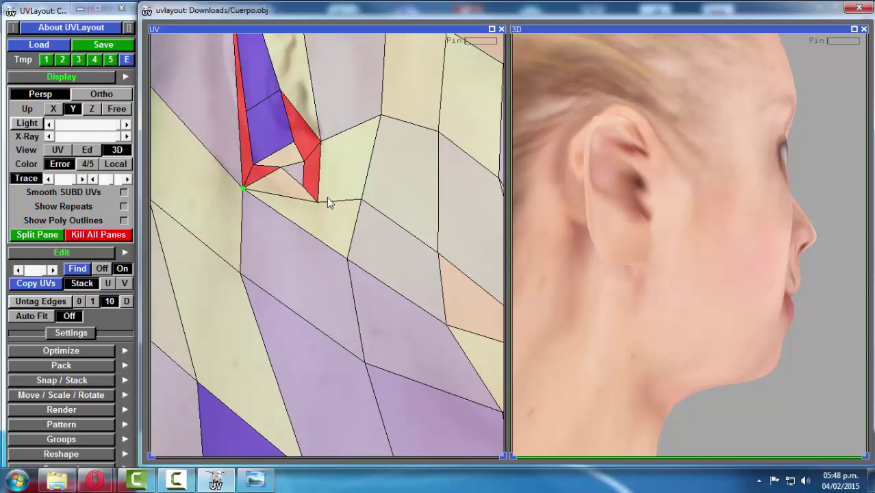
{"action": "left_click_drag", "start_coordinate": [319, 204], "coordinate": [331, 205]}
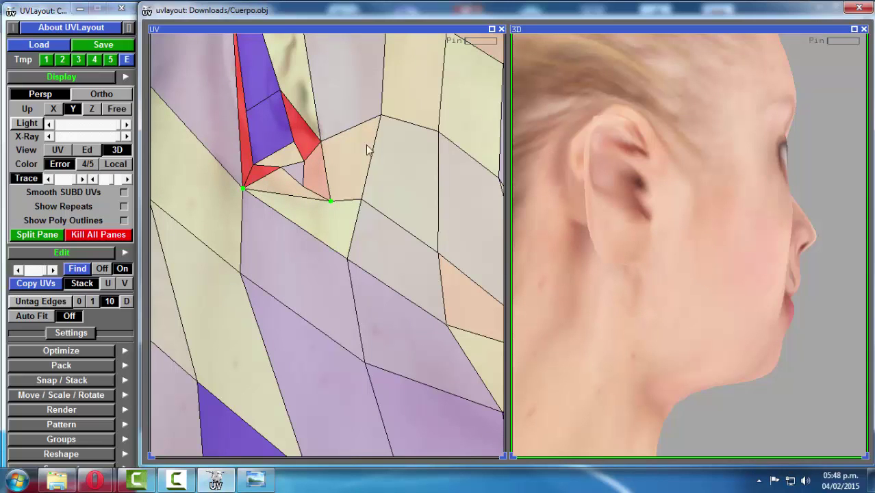
Step: Try flattening the head's UV shell with the ear corners pinned, and check the ear and mouth in 3D
{"action": "scroll", "coordinate": [359, 132], "scroll_direction": "down", "scroll_amount": 2}
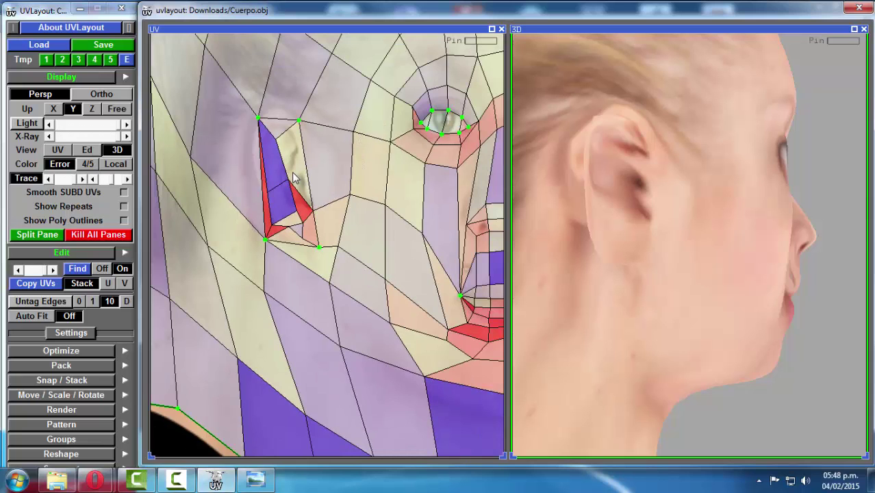
{"action": "key", "text": "f"}
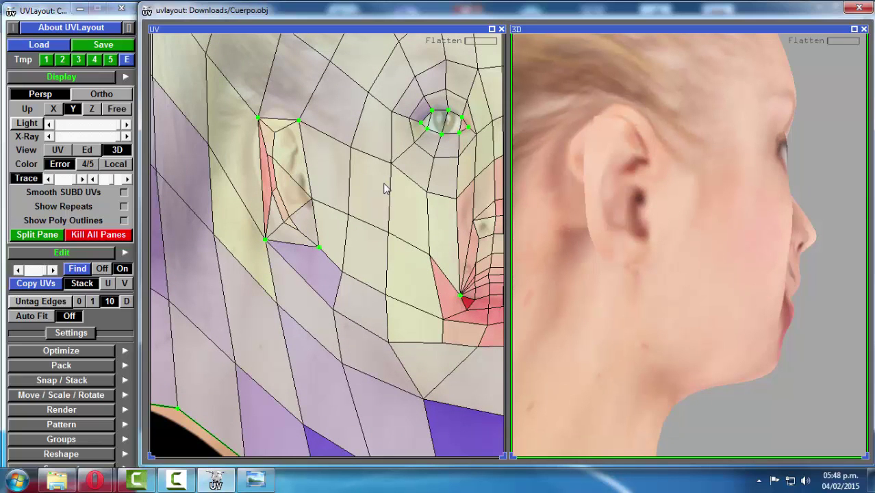
{"action": "scroll", "coordinate": [386, 189], "scroll_direction": "down", "scroll_amount": 5}
{"action": "scroll", "coordinate": [726, 243], "scroll_direction": "up", "scroll_amount": 2}
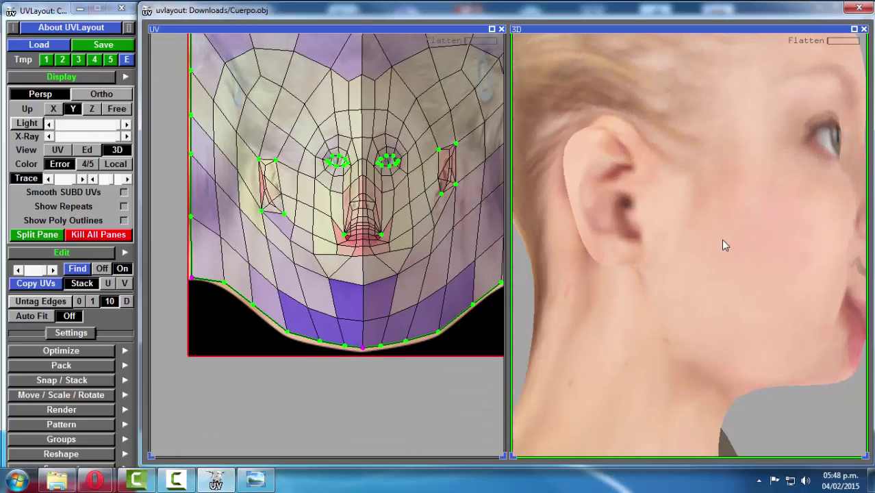
{"action": "left_click_drag", "start_coordinate": [723, 240], "coordinate": [701, 222]}
{"action": "left_click_drag", "start_coordinate": [577, 239], "coordinate": [652, 144]}
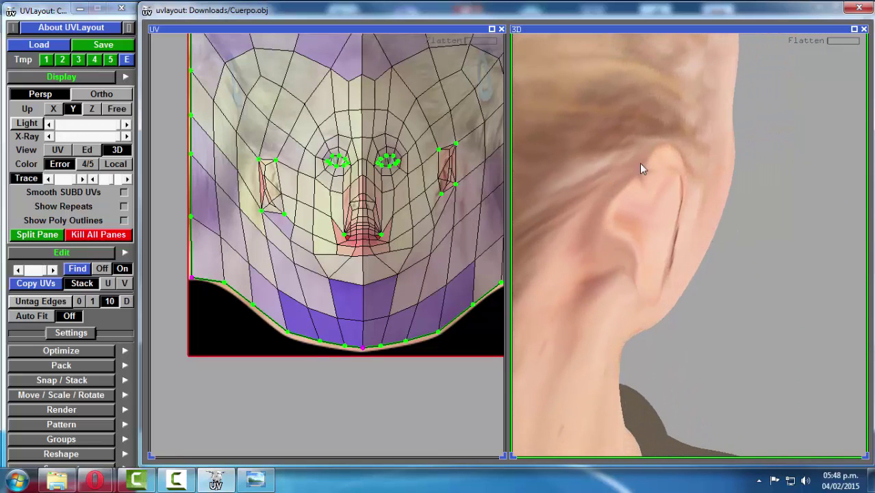
{"action": "left_click_drag", "start_coordinate": [633, 212], "coordinate": [726, 221]}
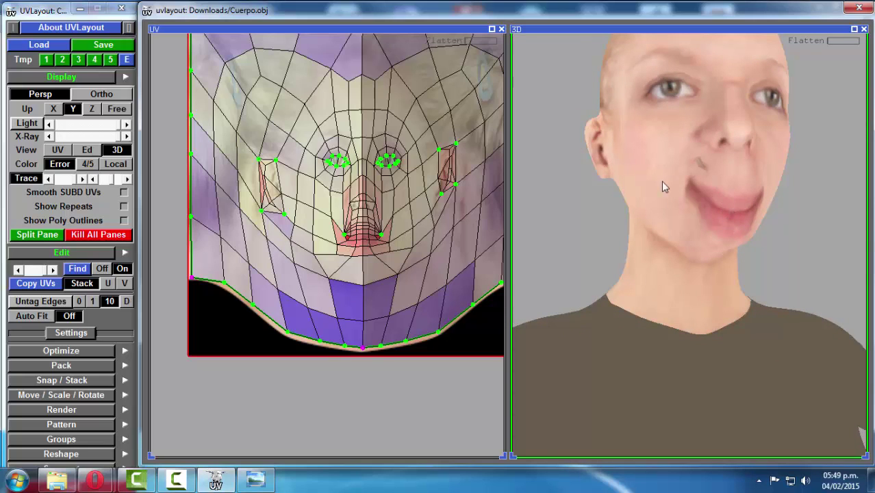
{"action": "left_click_drag", "start_coordinate": [727, 210], "coordinate": [711, 230]}
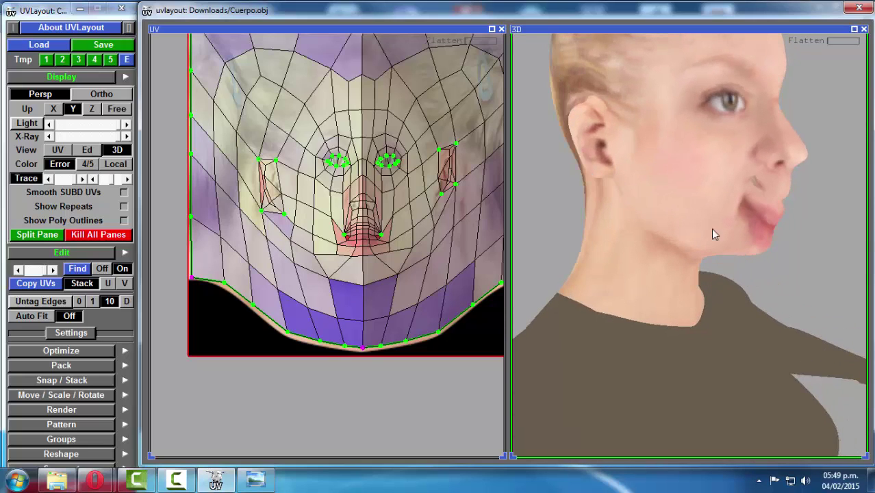
Step: Undo the flattening of the head's UV shell
{"action": "middle_click_drag", "start_coordinate": [353, 241], "coordinate": [337, 208]}
{"action": "right_click_drag", "start_coordinate": [337, 208], "coordinate": [333, 175]}
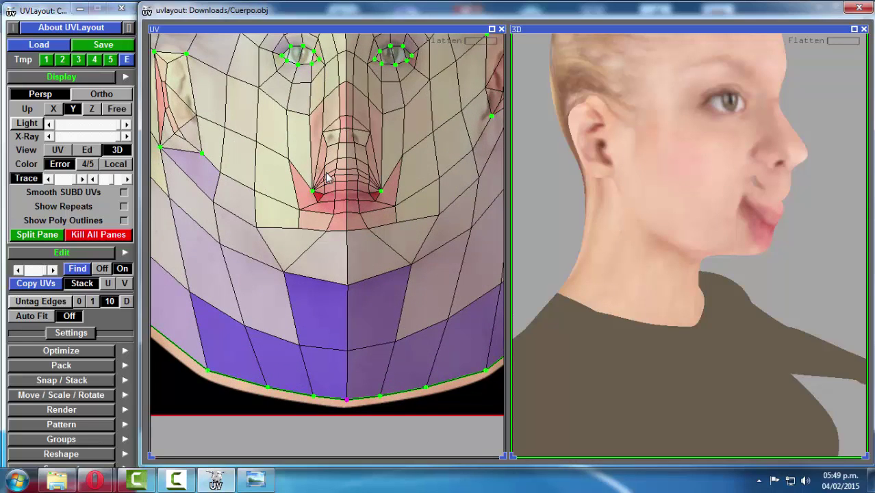
{"action": "key", "text": "ctrl+z"}
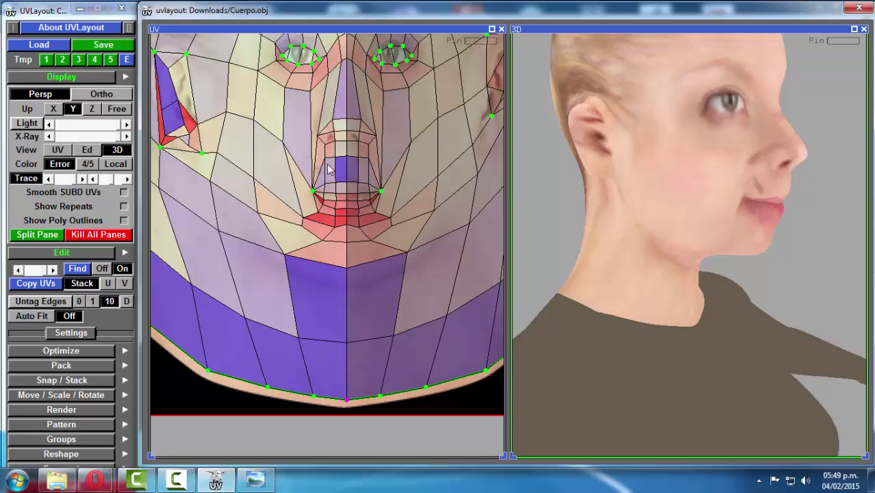
Step: Collapse the display options and expand the edit settings that control flattening
{"action": "middle_click_drag", "start_coordinate": [300, 202], "coordinate": [321, 217]}
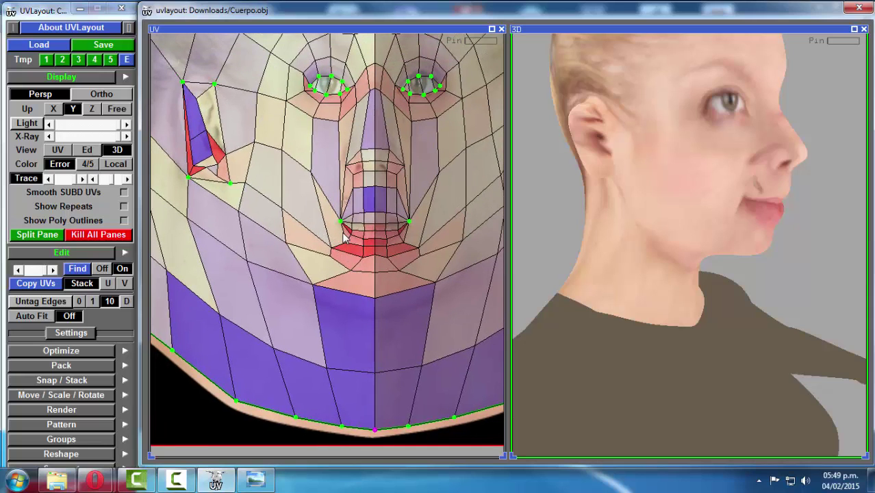
{"action": "middle_click_drag", "start_coordinate": [329, 227], "coordinate": [328, 222]}
{"action": "right_click_drag", "start_coordinate": [328, 222], "coordinate": [389, 188]}
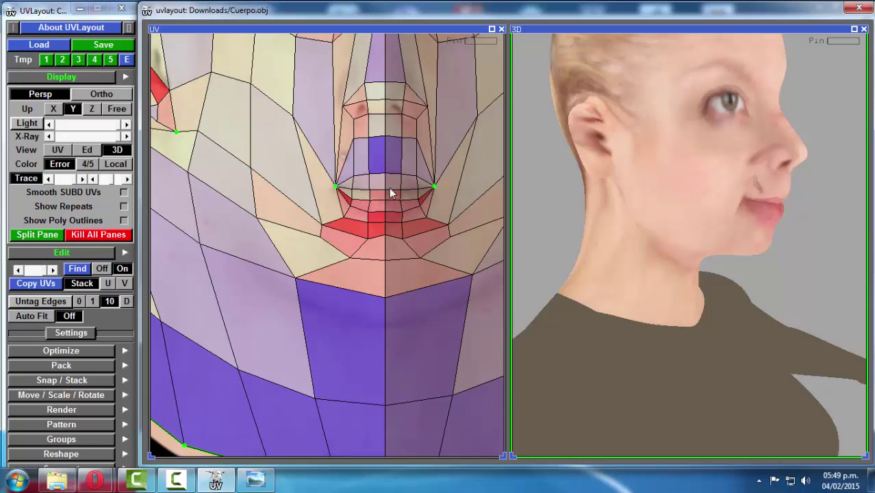
{"action": "middle_click_drag", "start_coordinate": [389, 188], "coordinate": [381, 193]}
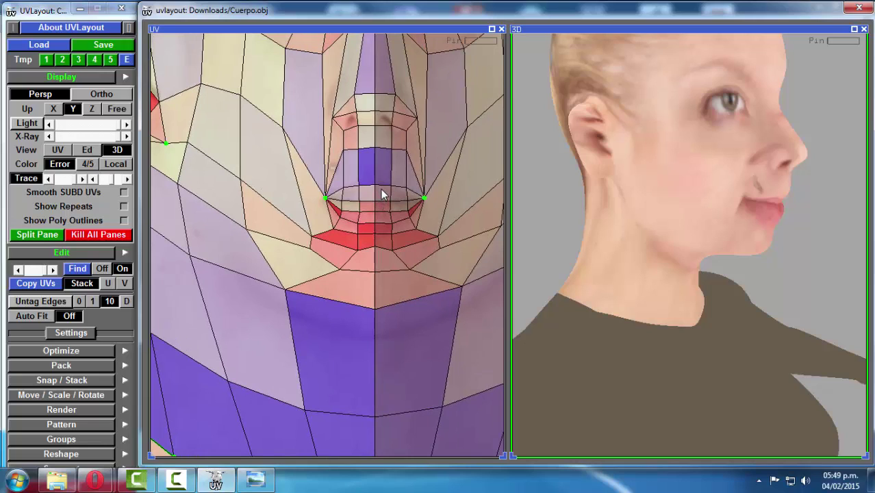
{"action": "left_click", "coordinate": [53, 77]}
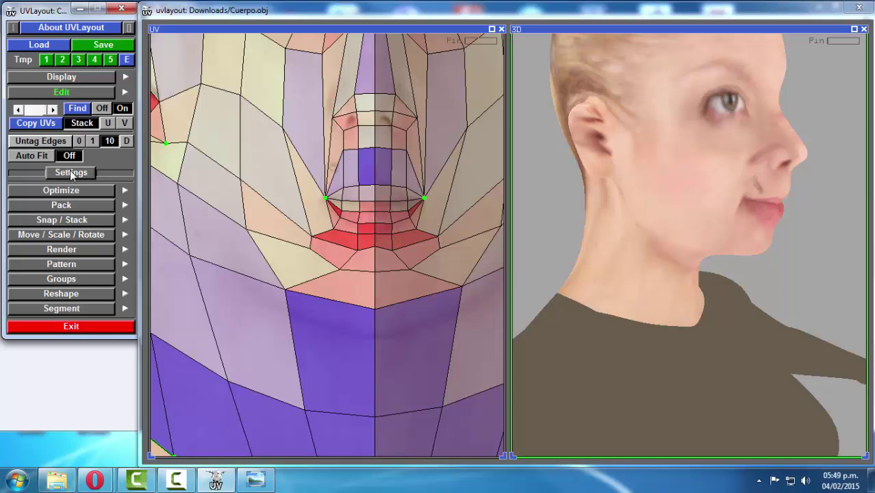
{"action": "left_click", "coordinate": [59, 95]}
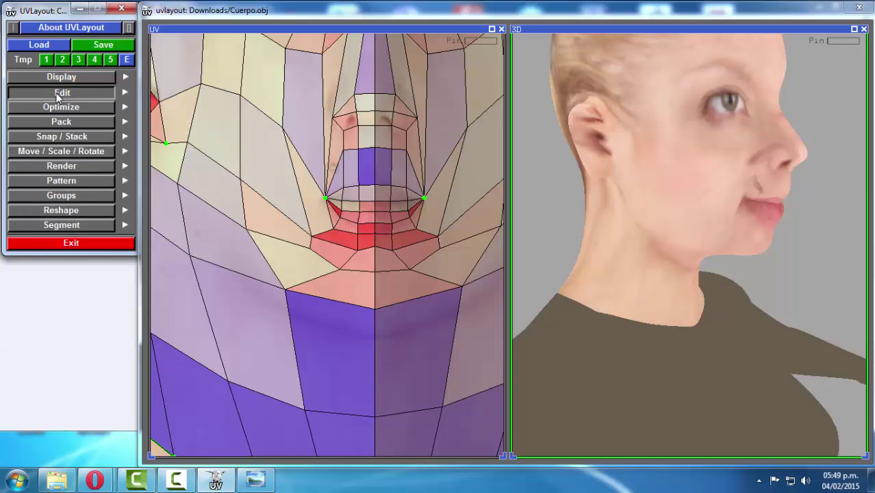
{"action": "left_click", "coordinate": [58, 95]}
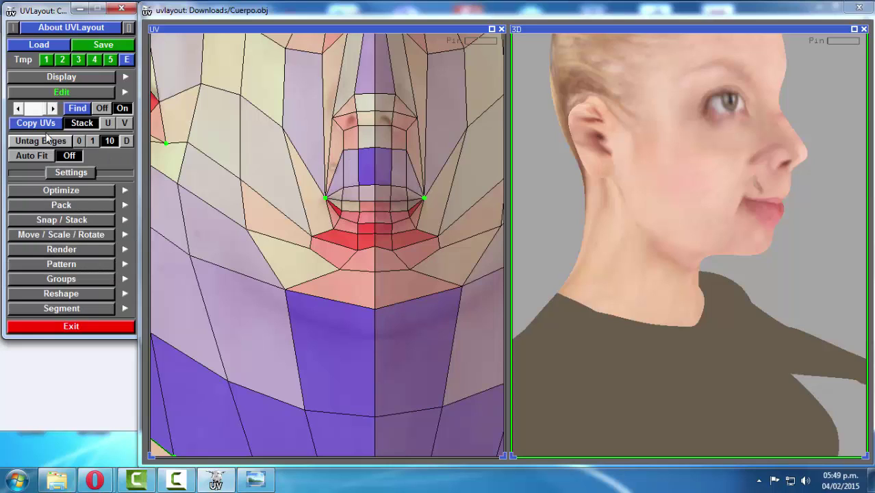
{"action": "left_click", "coordinate": [71, 173]}
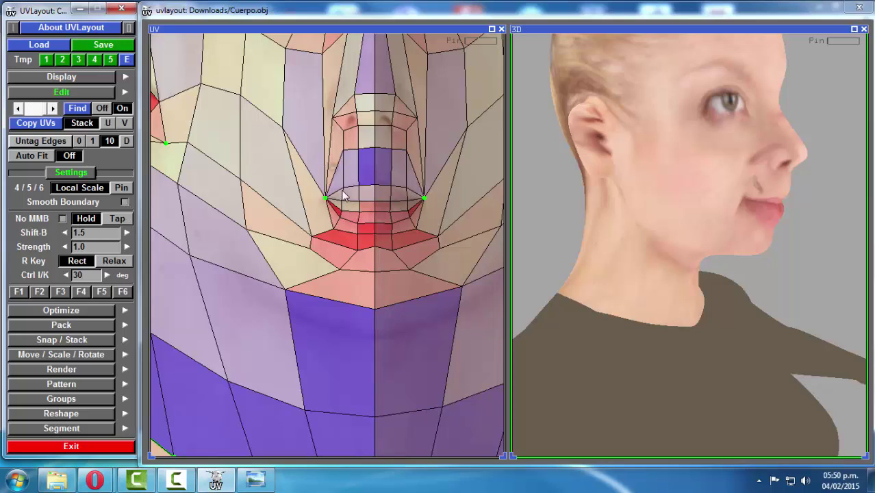
Step: Pin the upper lip's top outline points on both sides of the center line and turn on Smooth Boundary
{"action": "scroll", "coordinate": [363, 154], "scroll_direction": "up", "scroll_amount": 3}
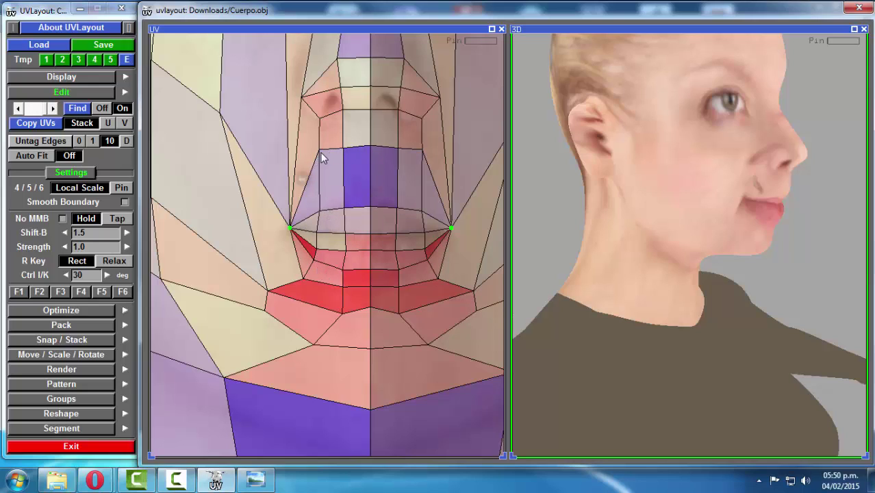
{"action": "key", "text": "p"}
{"action": "left_click", "coordinate": [343, 149]}
{"action": "left_click", "coordinate": [124, 203]}
Step: Try flattening the head's UV shell with Smooth Boundary on, and undo the flattening
{"action": "key", "text": "f"}
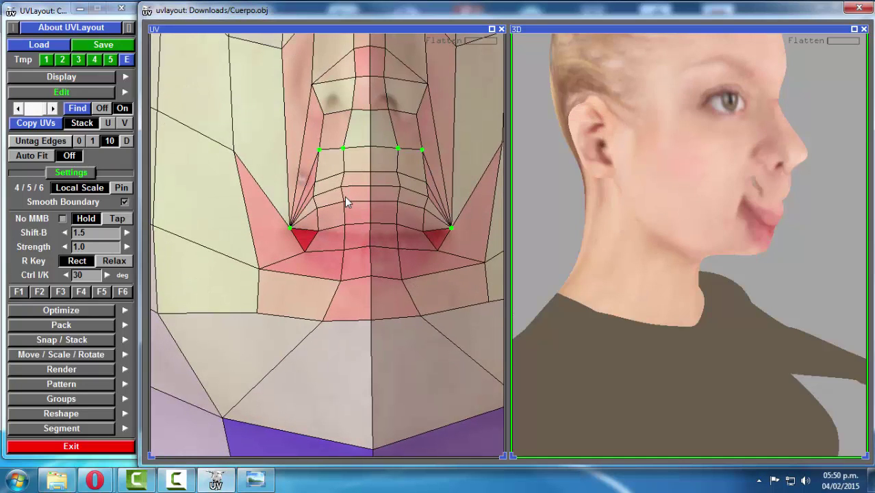
{"action": "key", "text": "ctrl+z"}
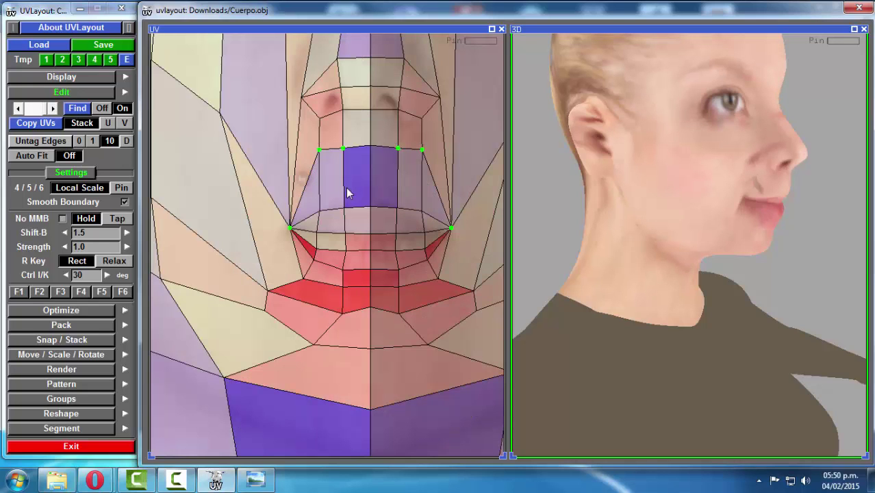
Step: Pin the points along the lower lip's bottom outline, including the center one, and flatten the head's UV shell
{"action": "middle_click_drag", "start_coordinate": [341, 200], "coordinate": [343, 203], "text": "ctrl+shift"}
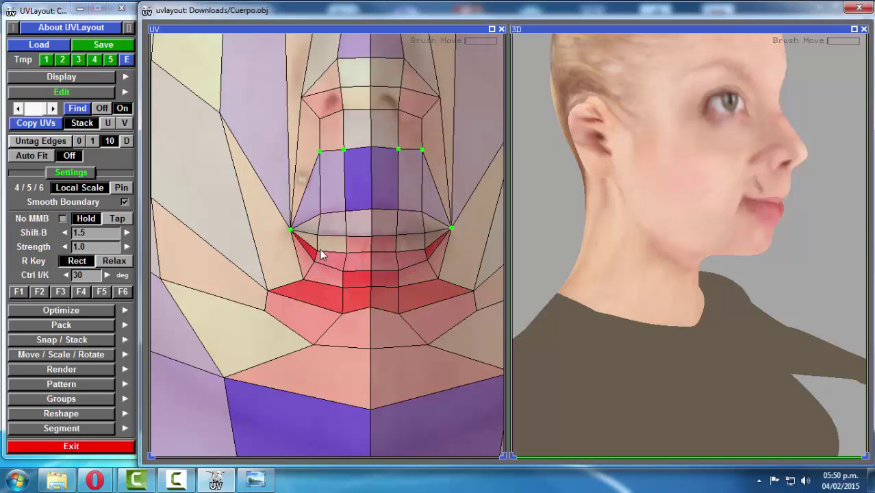
{"action": "key", "text": "p"}
{"action": "key", "text": "p"}
{"action": "key", "text": "p"}
{"action": "key", "text": "p"}
{"action": "key", "text": "p"}
{"action": "key", "text": "p"}
{"action": "scroll", "coordinate": [364, 228], "scroll_direction": "down", "scroll_amount": 2}
{"action": "key", "text": "f"}
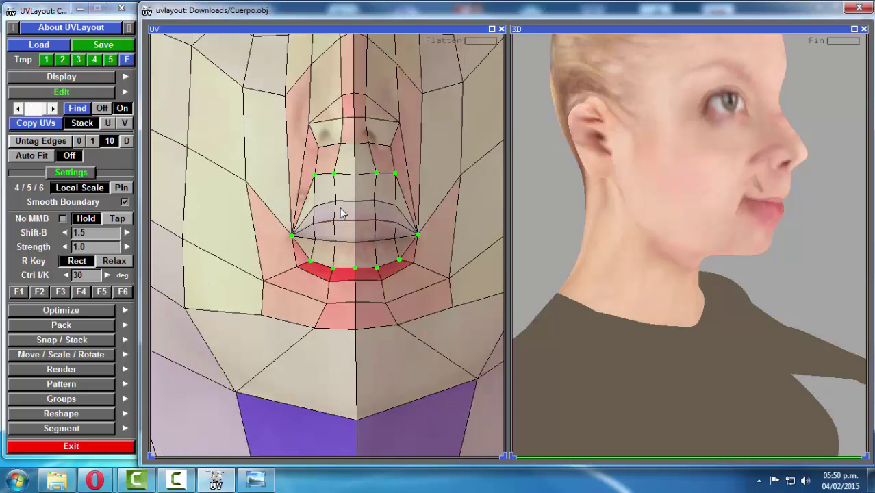
Step: Examine the flattened head UVs and check the mouth, ears and back of the head on the textured 3D model
{"action": "left_click_drag", "start_coordinate": [694, 233], "coordinate": [658, 238]}
{"action": "scroll", "coordinate": [315, 237], "scroll_direction": "down", "scroll_amount": 3}
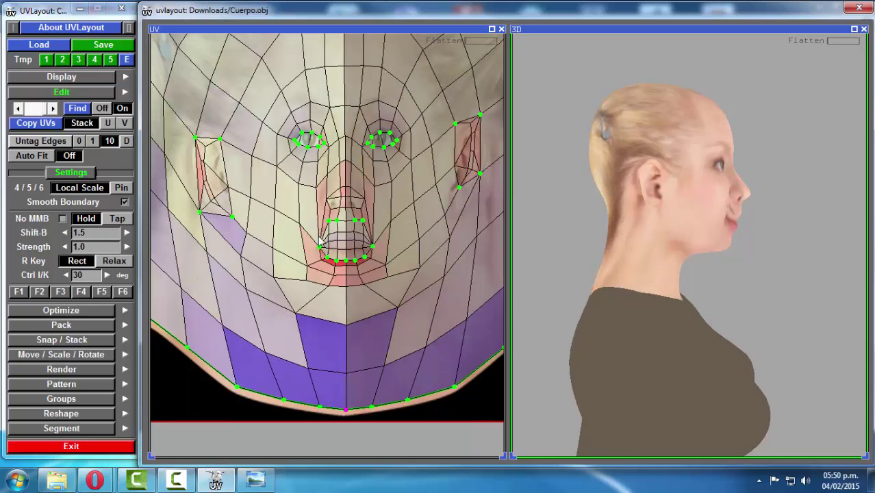
{"action": "scroll", "coordinate": [321, 239], "scroll_direction": "down", "scroll_amount": 3}
{"action": "scroll", "coordinate": [322, 236], "scroll_direction": "up", "scroll_amount": 2}
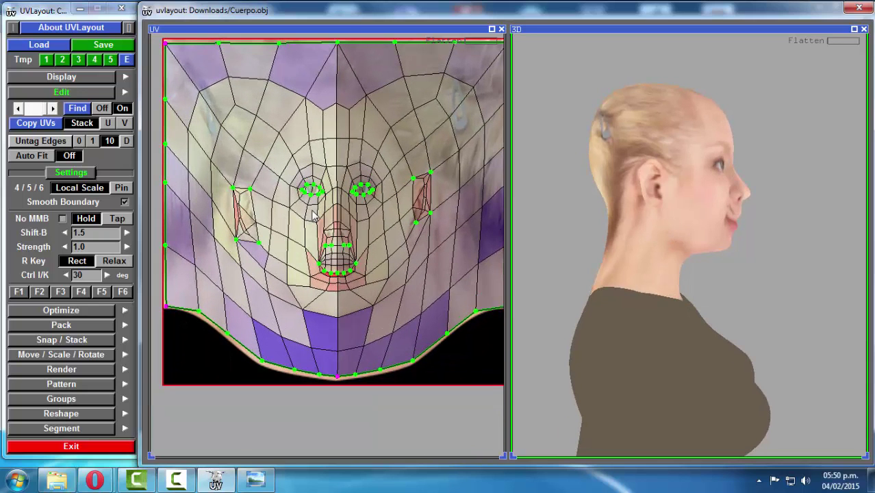
{"action": "left_click_drag", "start_coordinate": [646, 239], "coordinate": [772, 235]}
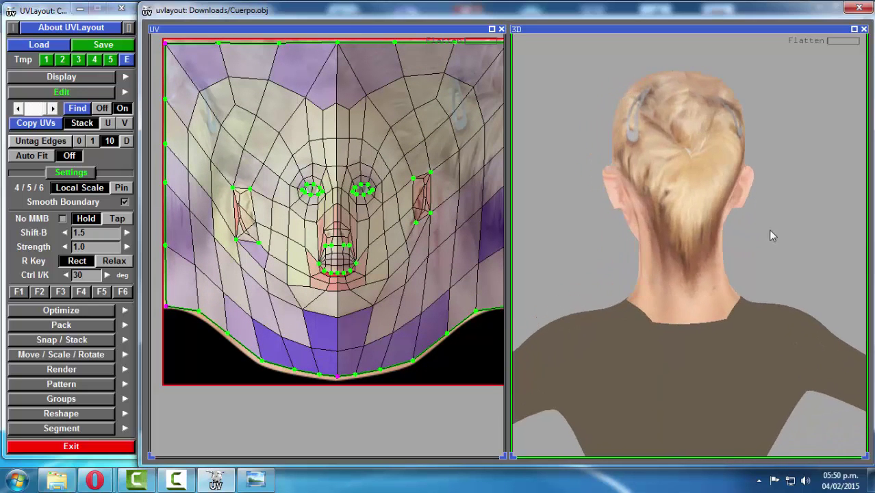
{"action": "left_click_drag", "start_coordinate": [688, 254], "coordinate": [647, 199]}
{"action": "scroll", "coordinate": [675, 208], "scroll_direction": "up", "scroll_amount": 3}
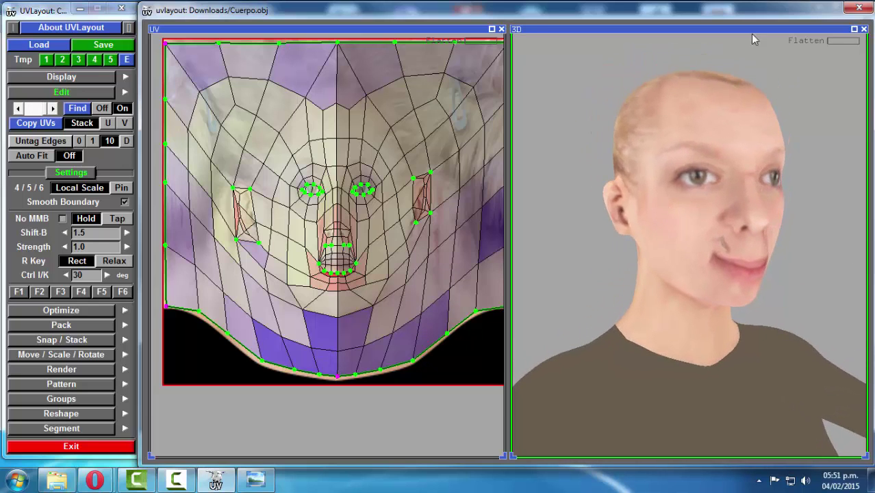
{"action": "left_click_drag", "start_coordinate": [713, 228], "coordinate": [757, 235]}
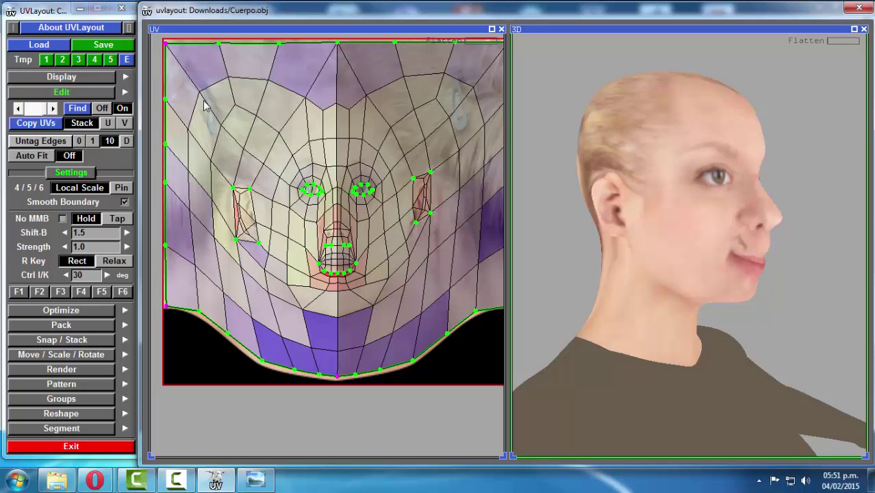